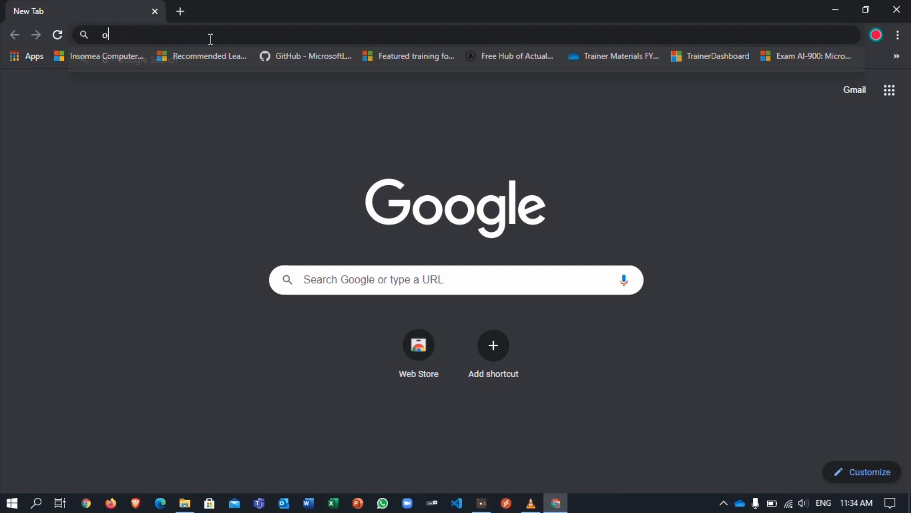
- Load office.com in Google Chrome
text(ffice.com)
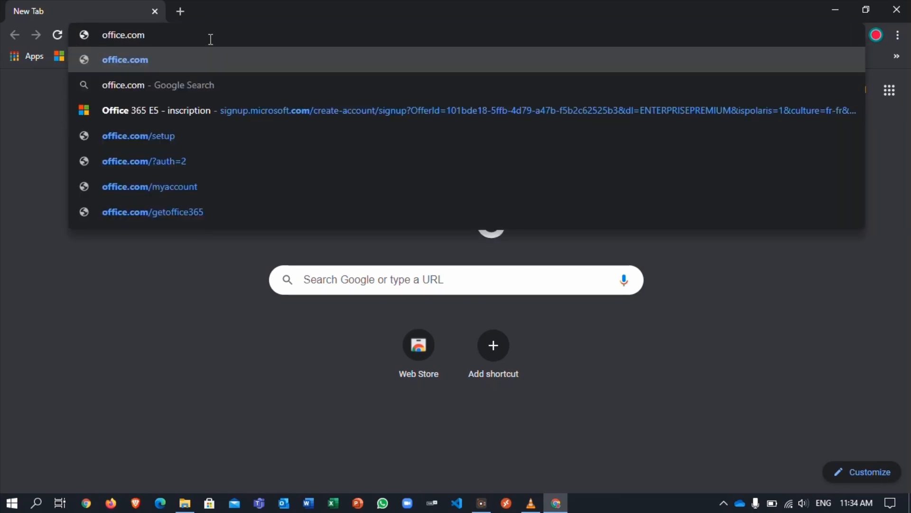
key(Return)
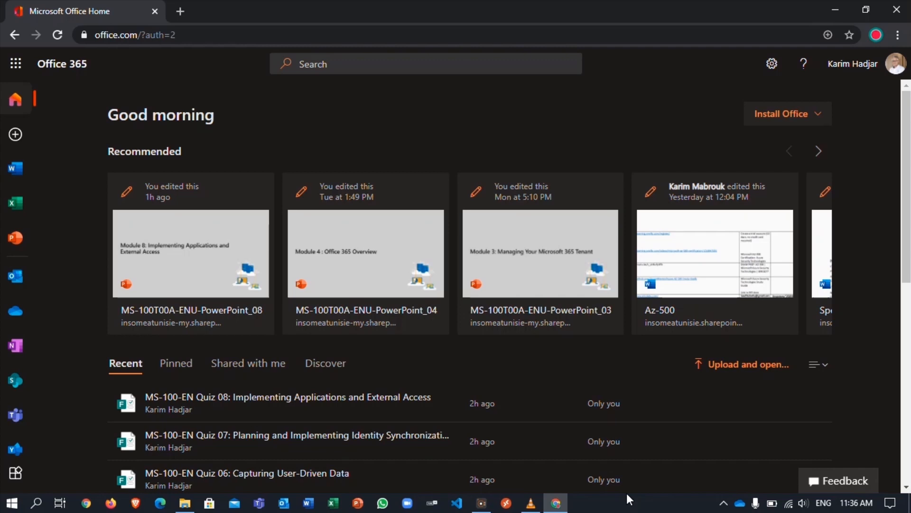
- Launch Power BI from the Office 365 all-apps list
click(16, 66)
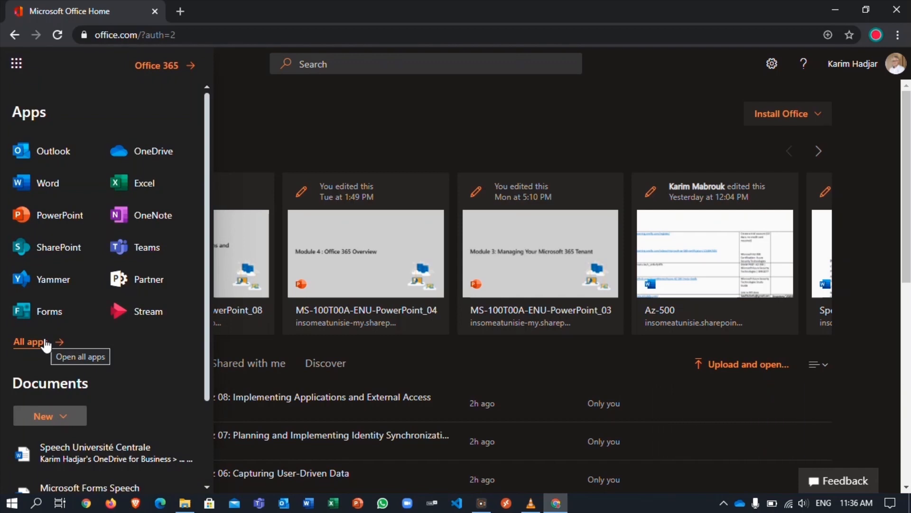
click(46, 343)
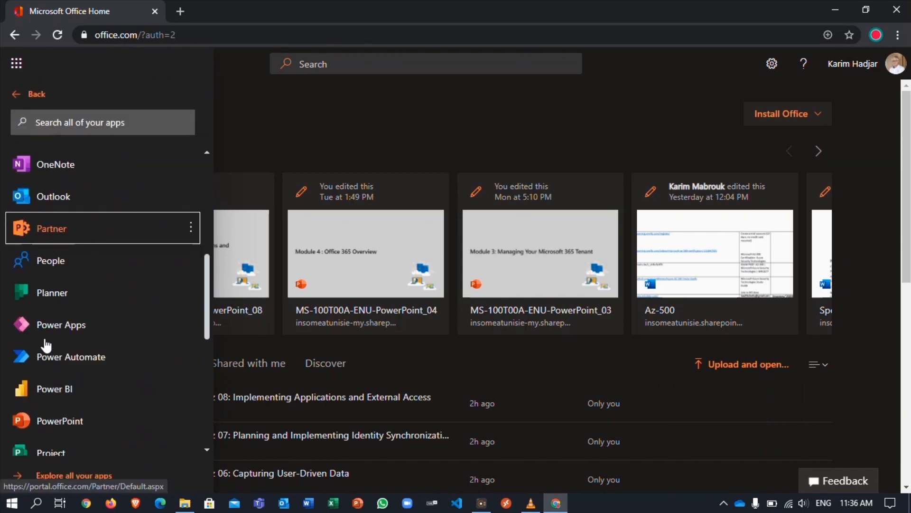
scroll(96, 329, down, 1)
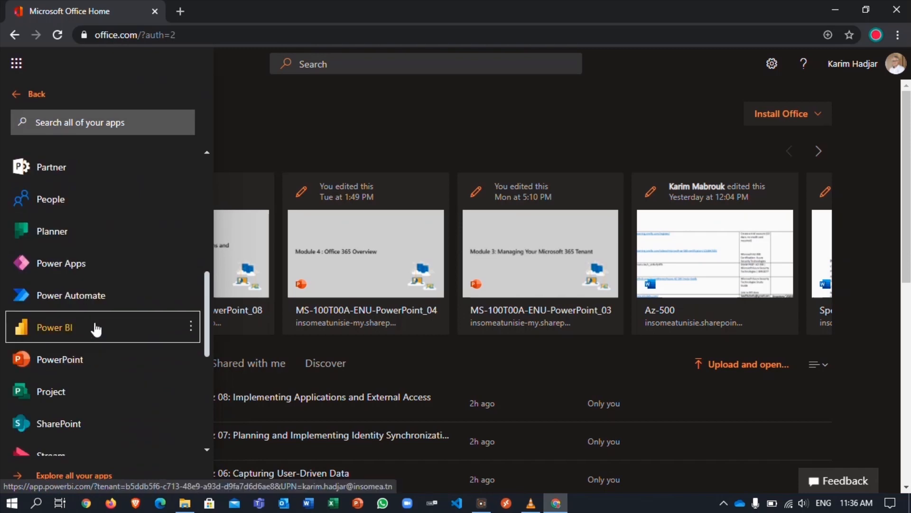
click(96, 329)
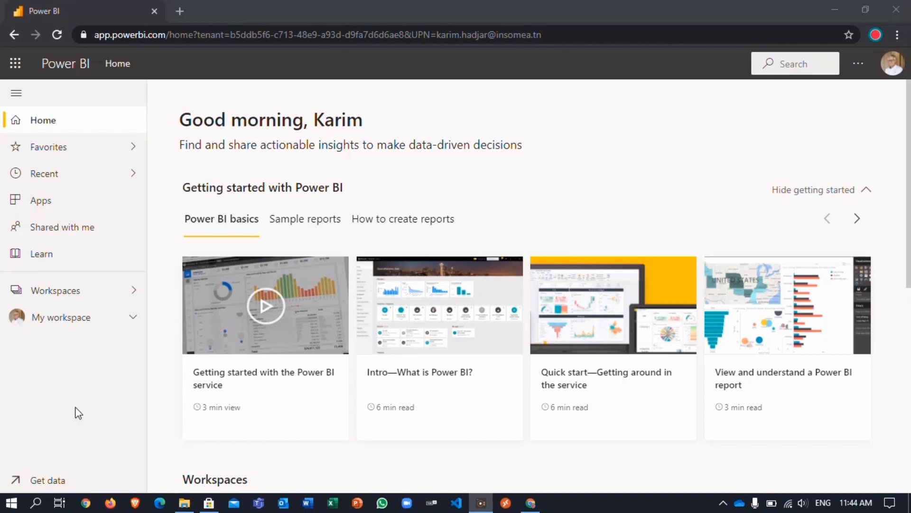
- Follow the Download Power BI Desktop link from Power BI's Get data page
click(62, 485)
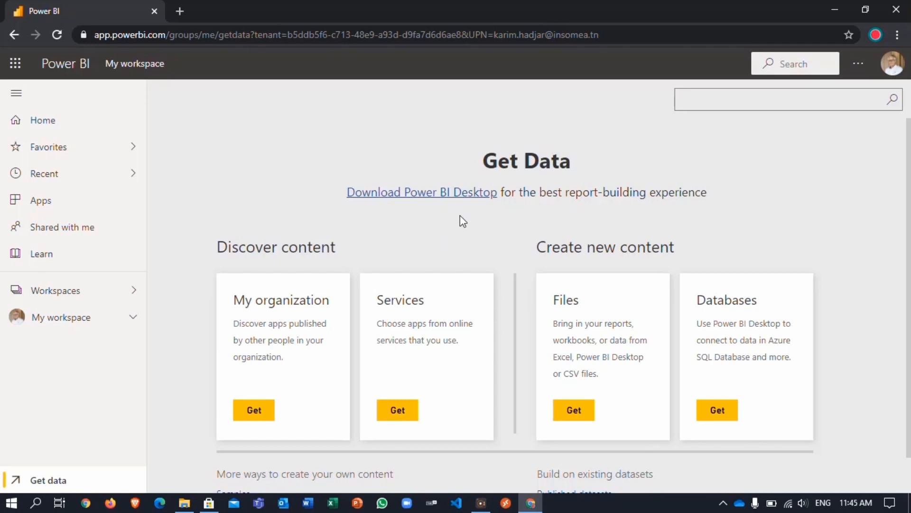
click(444, 194)
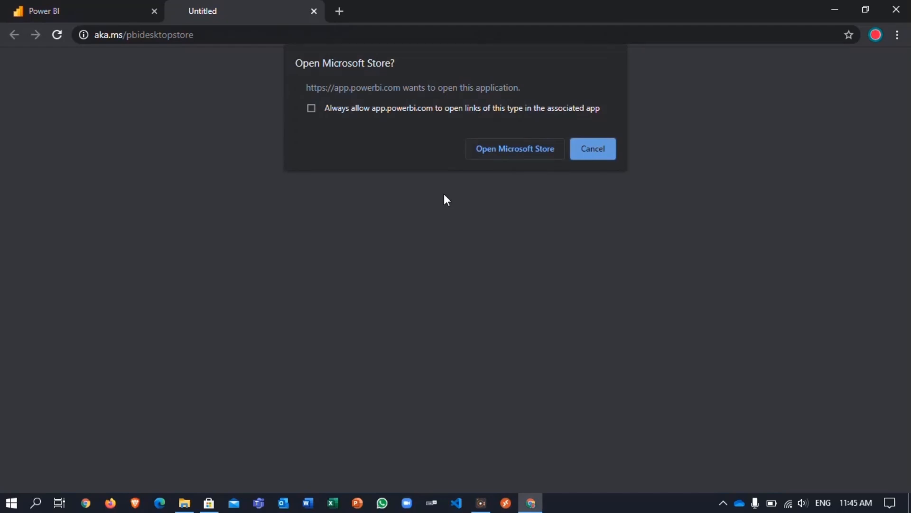
- Allow Chrome to open Microsoft Store for Power BI Desktop
click(520, 153)
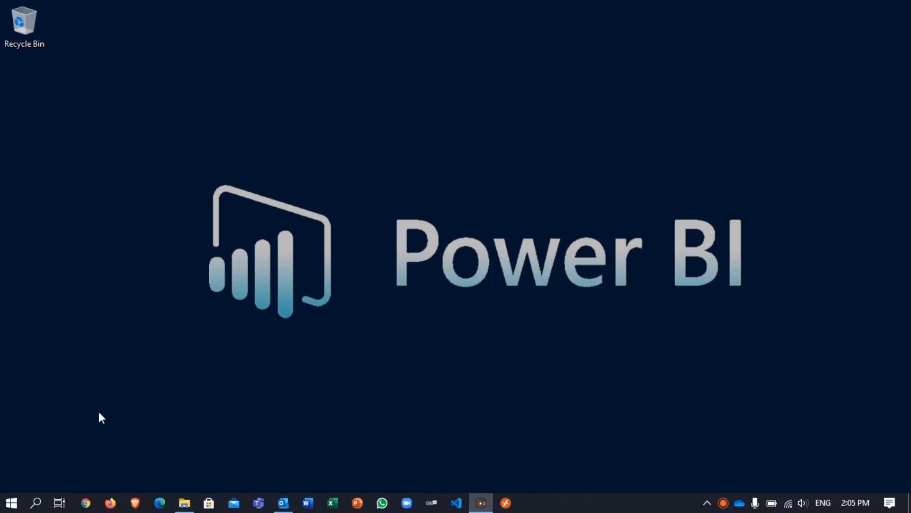
- Start Power BI Desktop from the Windows Start menu's app list
click(11, 502)
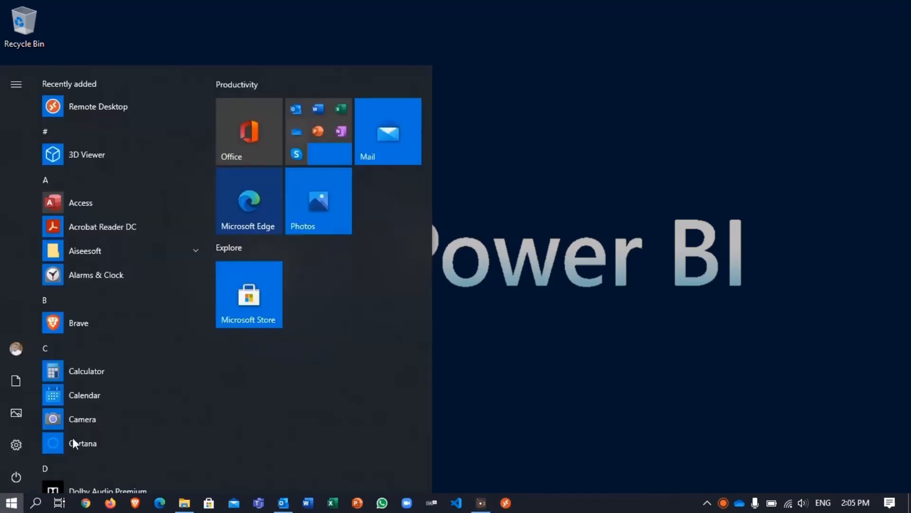
scroll(124, 408, down, 5)
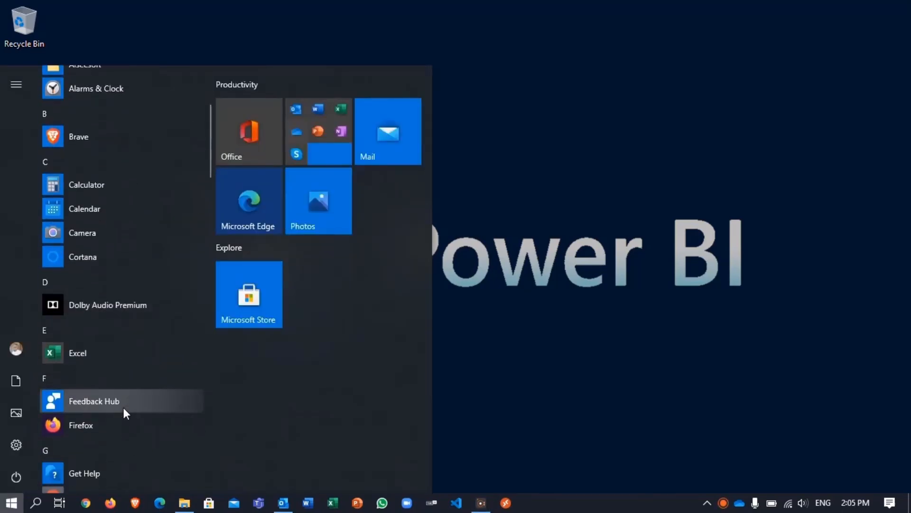
scroll(124, 408, down, 8)
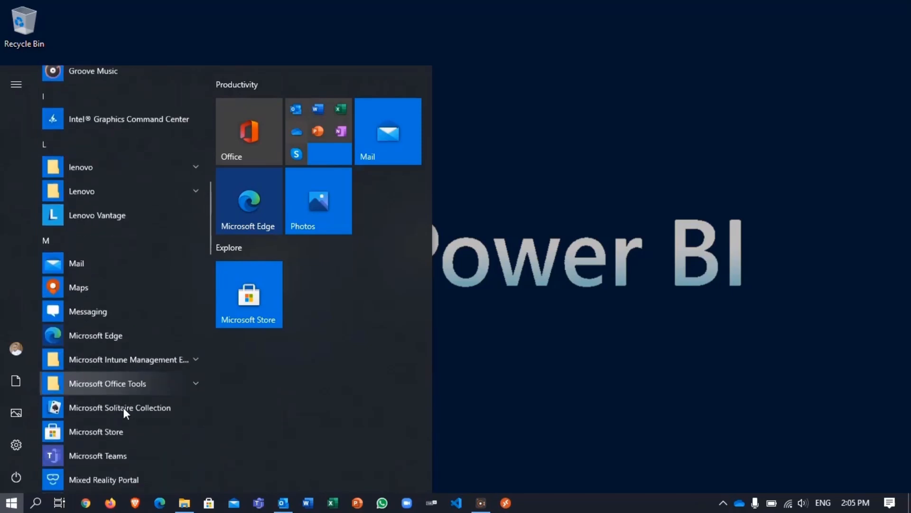
scroll(123, 408, down, 7)
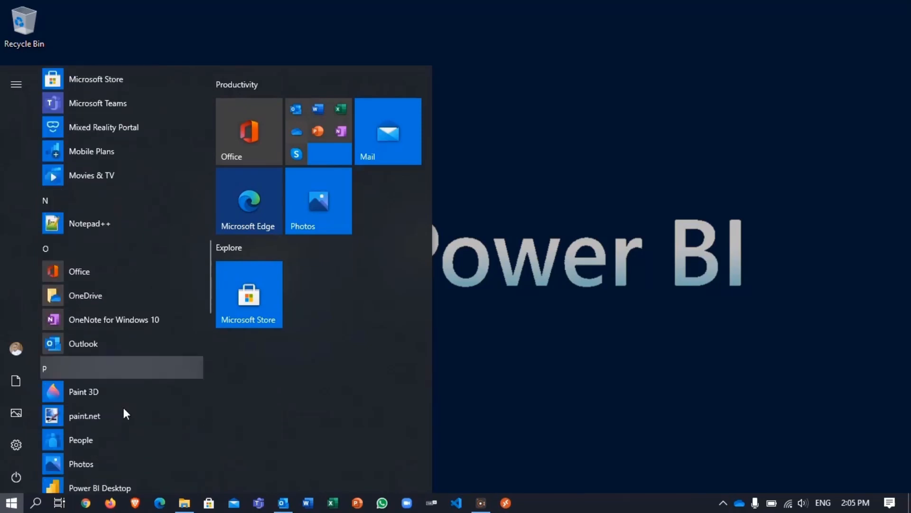
scroll(123, 407, down, 4)
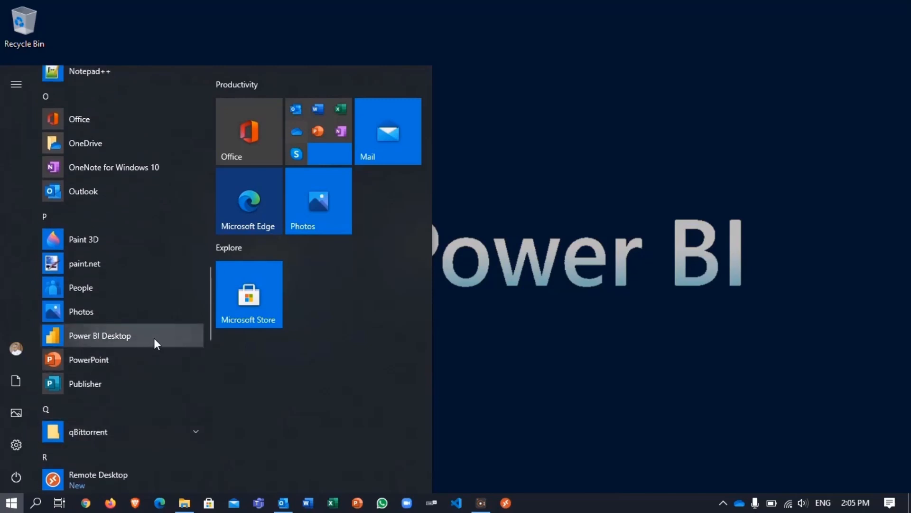
click(154, 338)
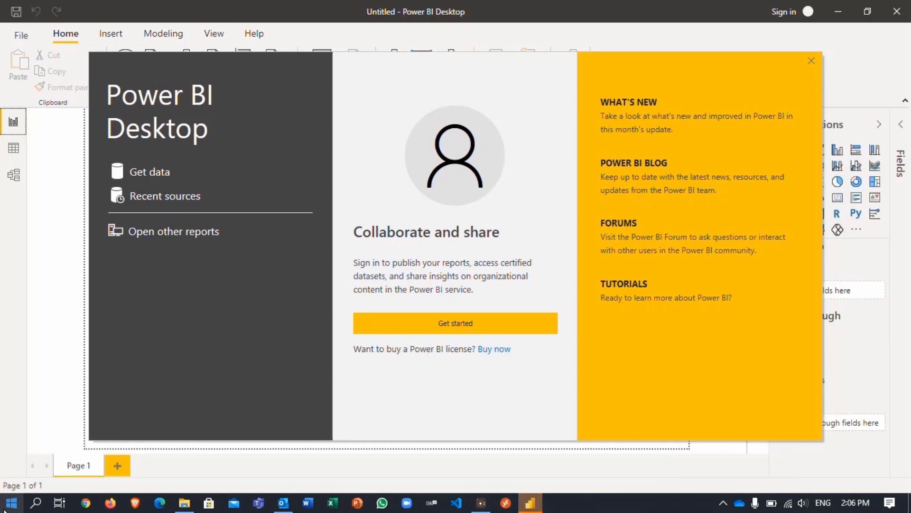
- Close the welcome screen and bring up the full Get data source list
click(812, 61)
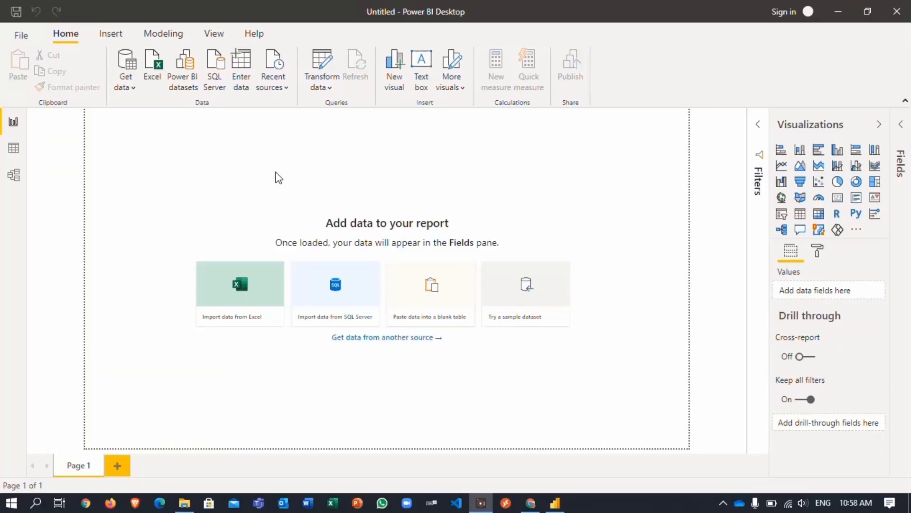
click(130, 68)
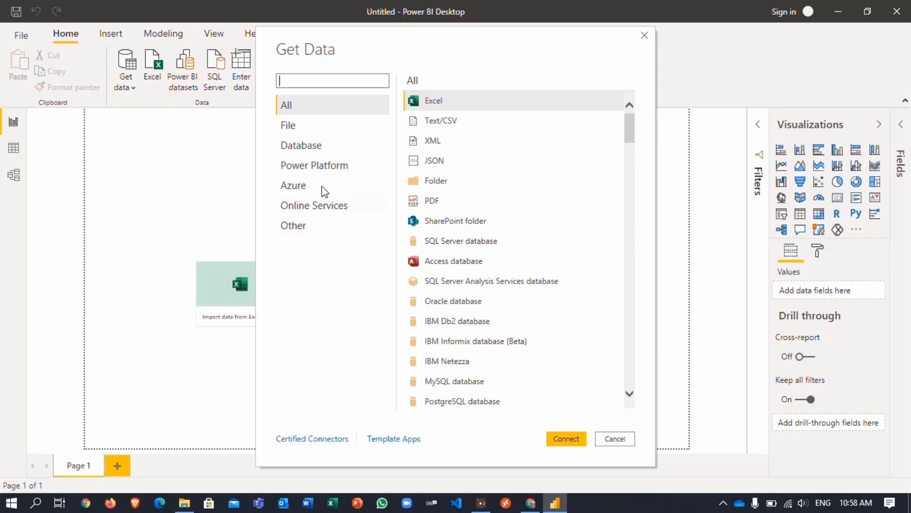
- Browse File, Database, Power Platform, Azure, Online Services and Other connectors, then connect via Excel
click(296, 126)
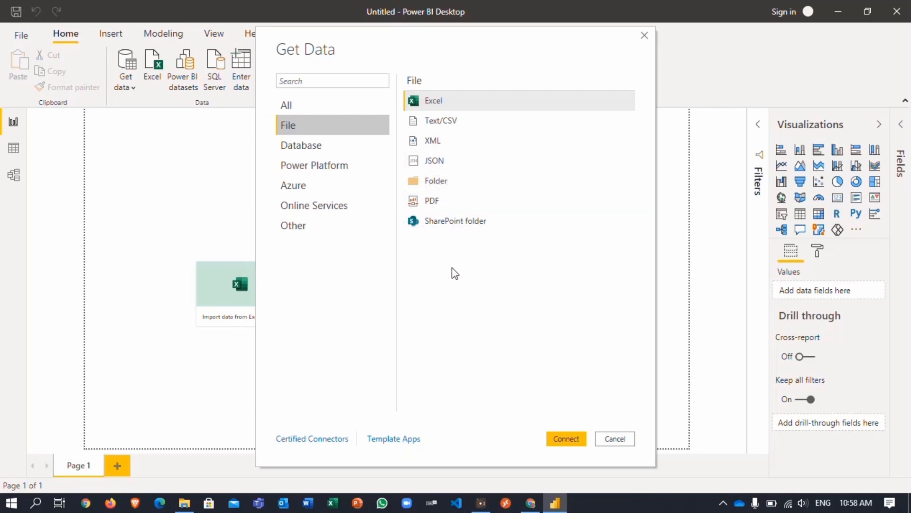
click(320, 152)
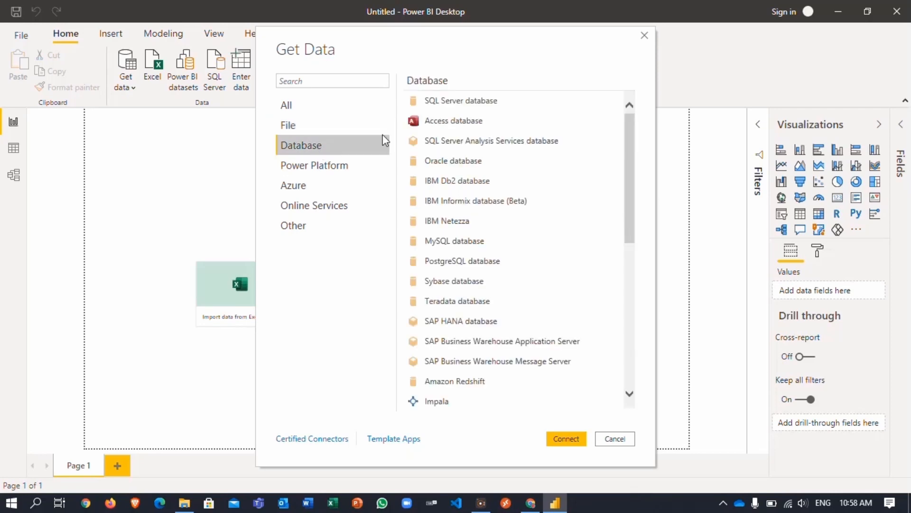
drag(632, 201, 599, 191)
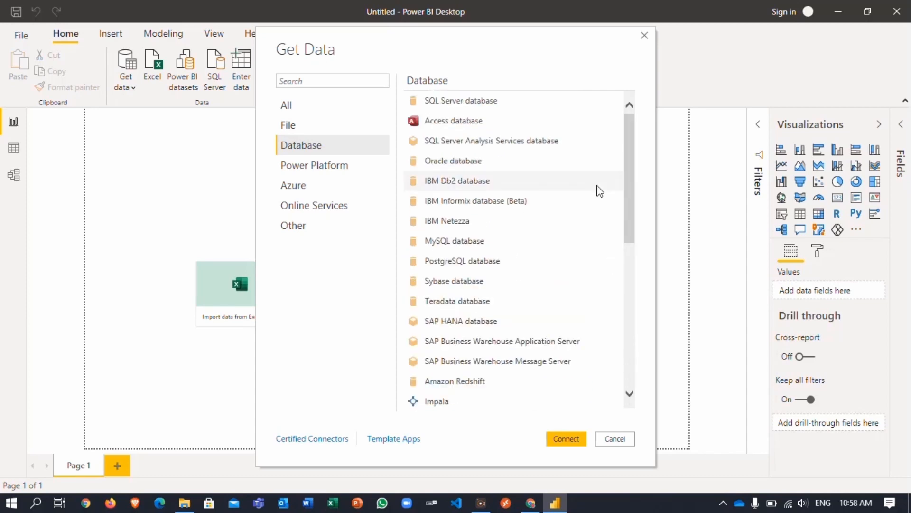
click(322, 171)
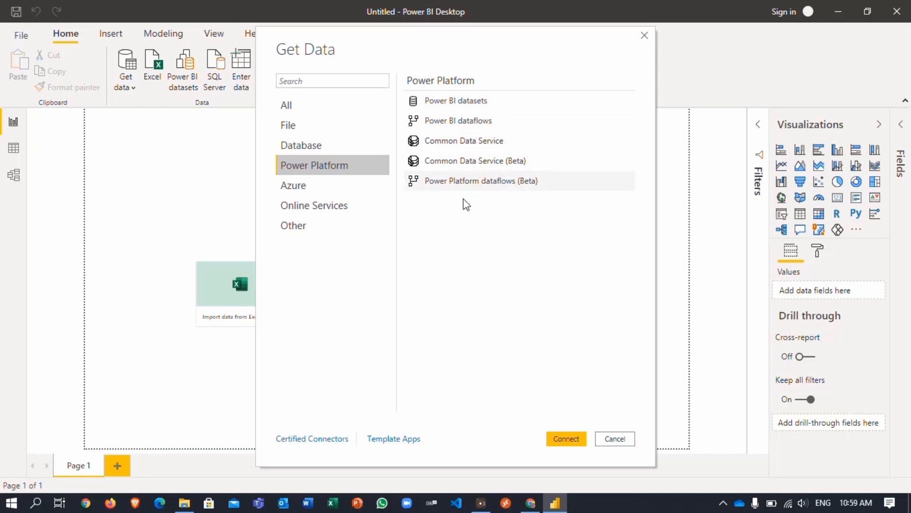
click(311, 189)
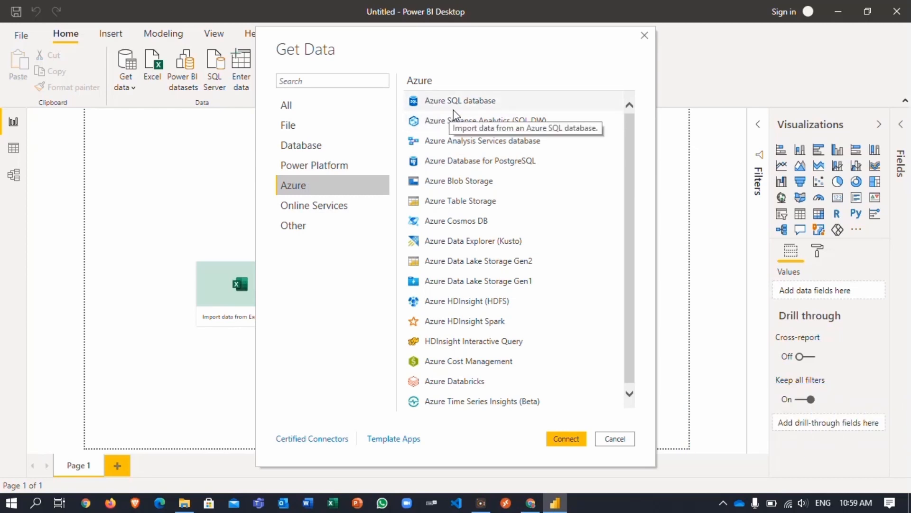
click(340, 209)
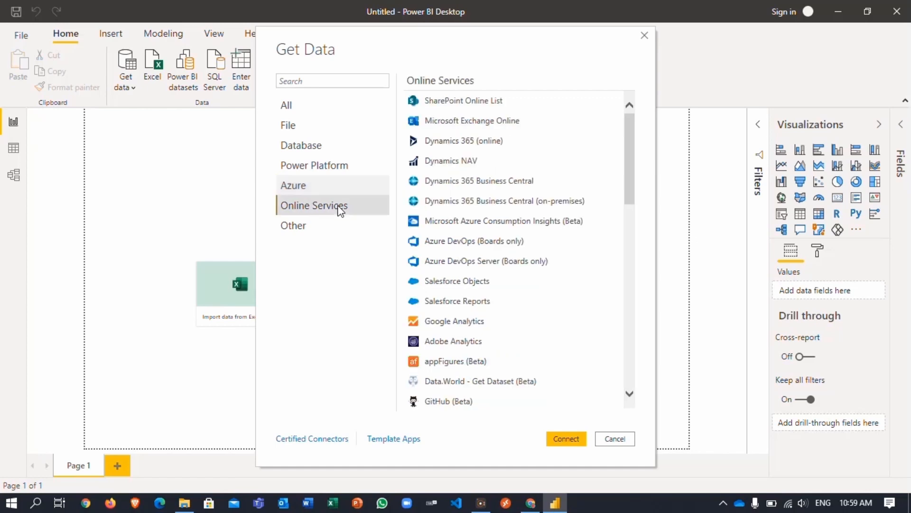
click(299, 228)
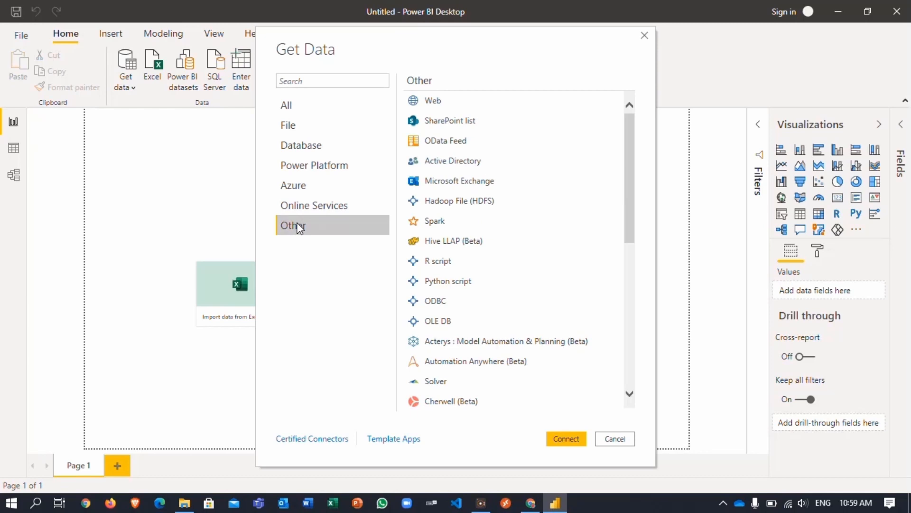
click(299, 111)
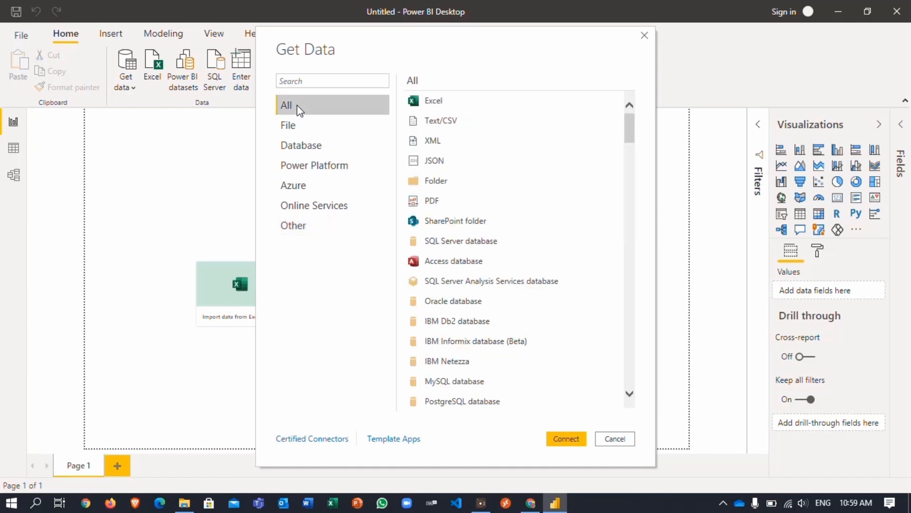
click(421, 101)
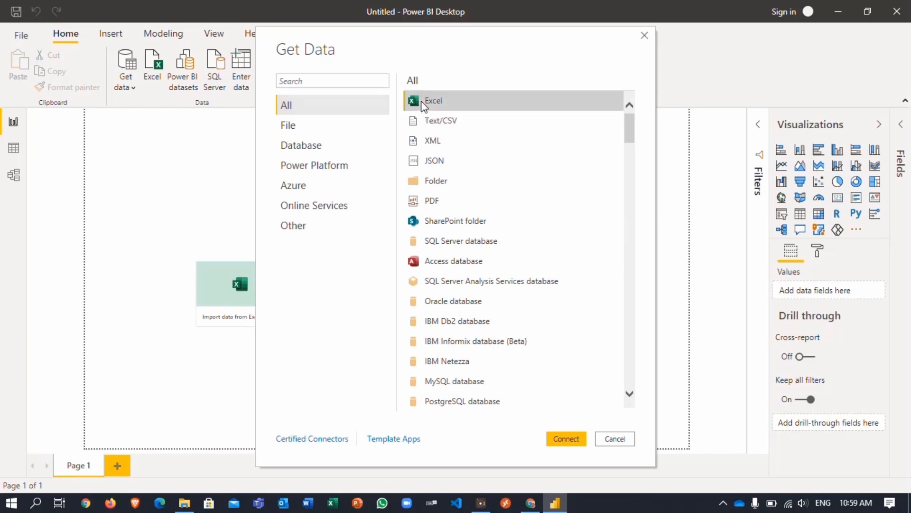
click(563, 441)
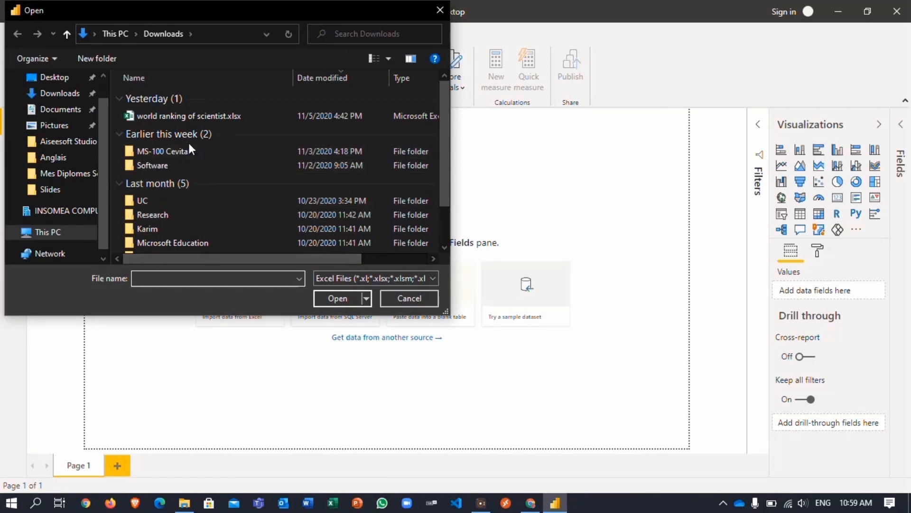
- Open world ranking of scientist.xlsx from the Downloads folder
click(195, 121)
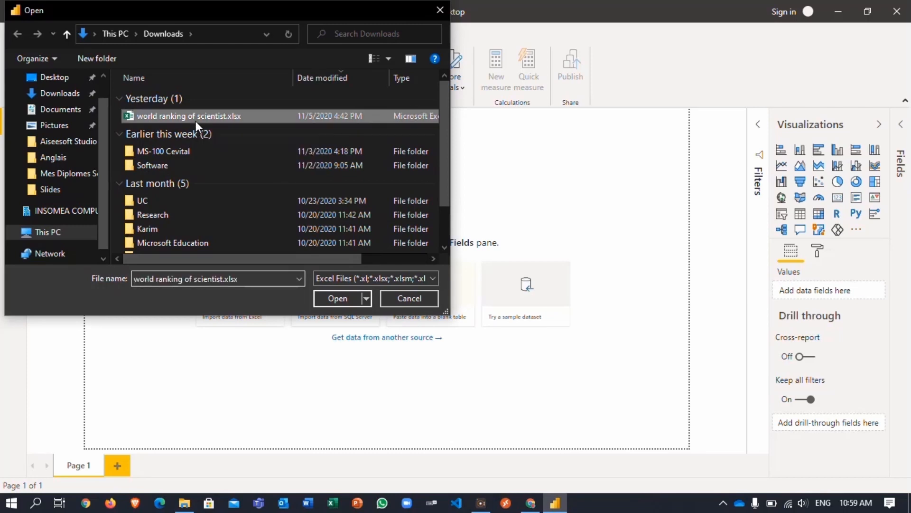
click(338, 299)
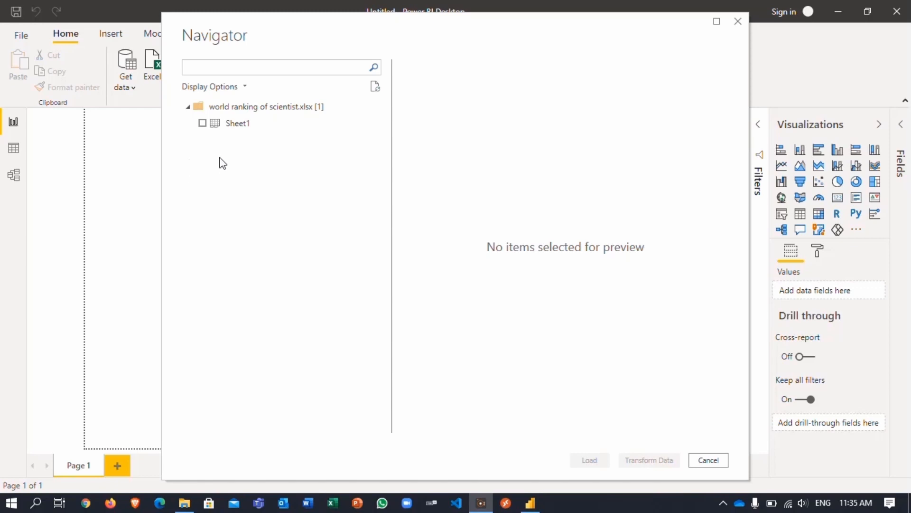
- Tick and preview Sheet1 in the Navigator, then load it into the report
click(202, 123)
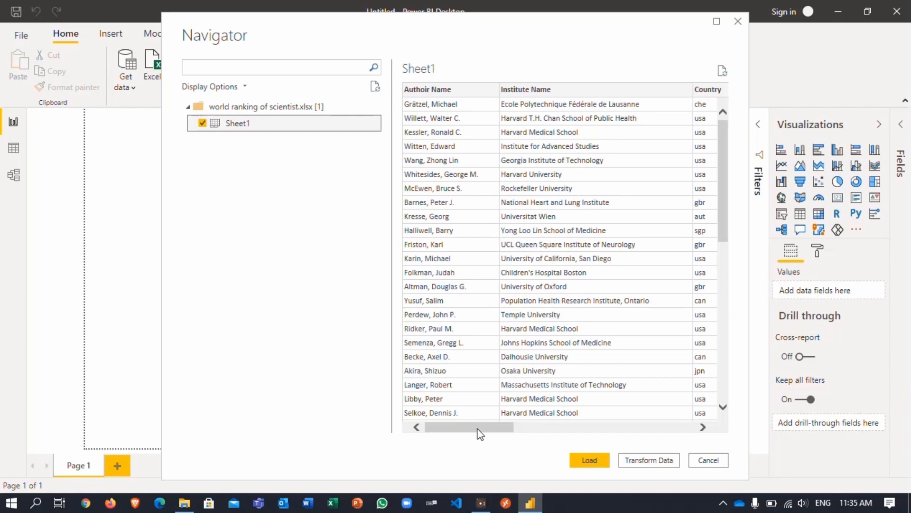
drag(479, 429, 476, 459)
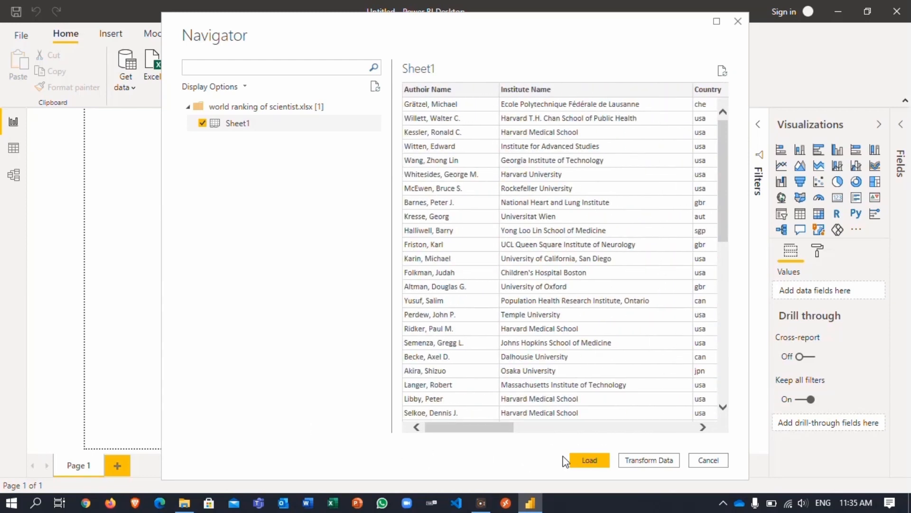
click(581, 461)
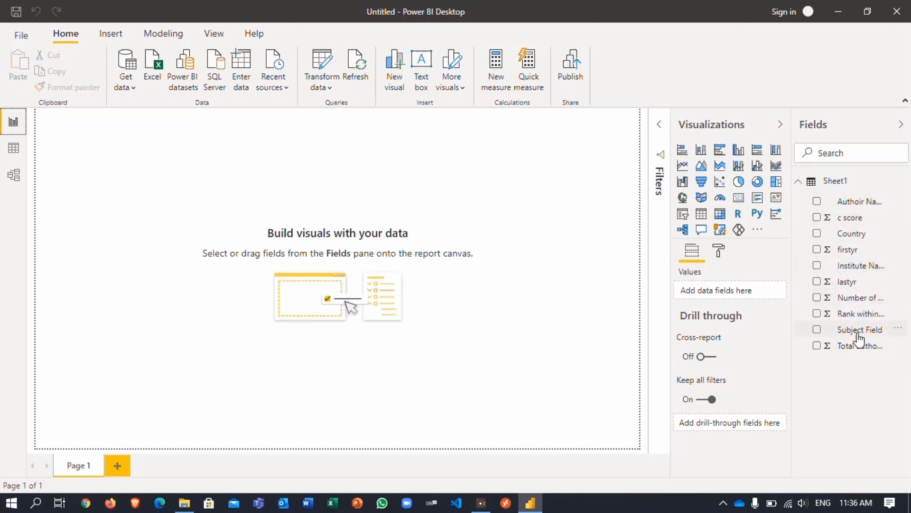
- Collapse and re-expand the Fields pane to show full Sheet1 field names
click(900, 126)
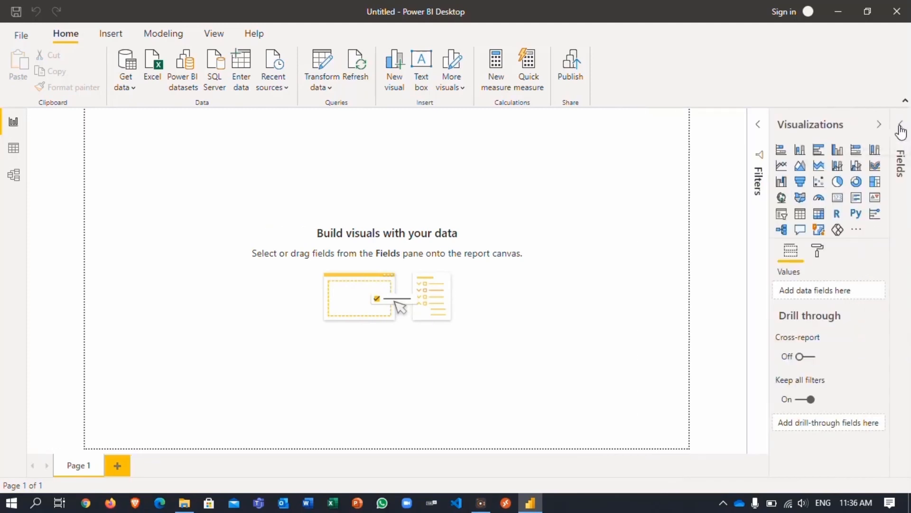
click(900, 126)
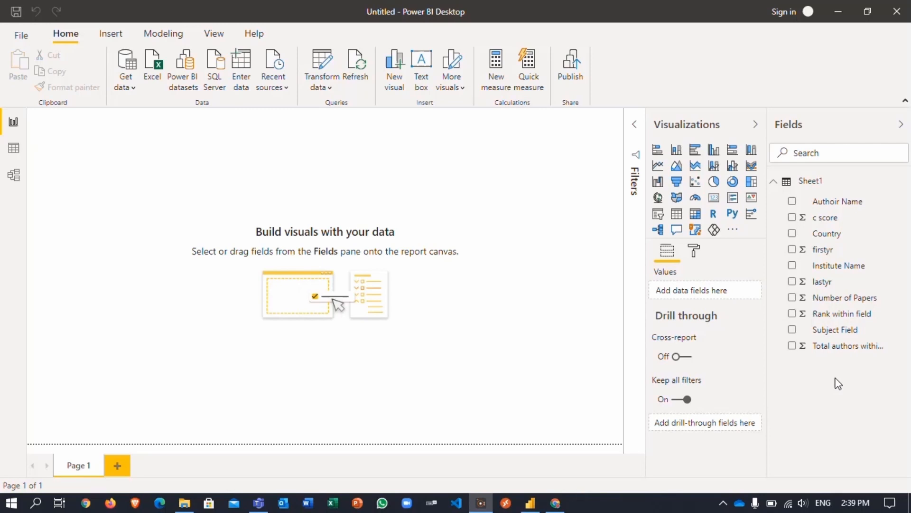
- Chart the total Number of Papers as a column chart and stretch it across the upper canvas
click(792, 298)
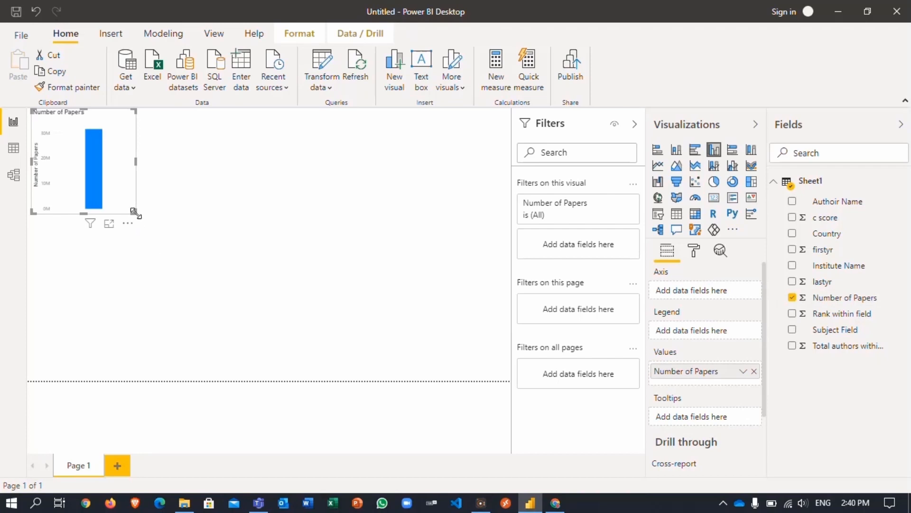
drag(136, 214, 483, 349)
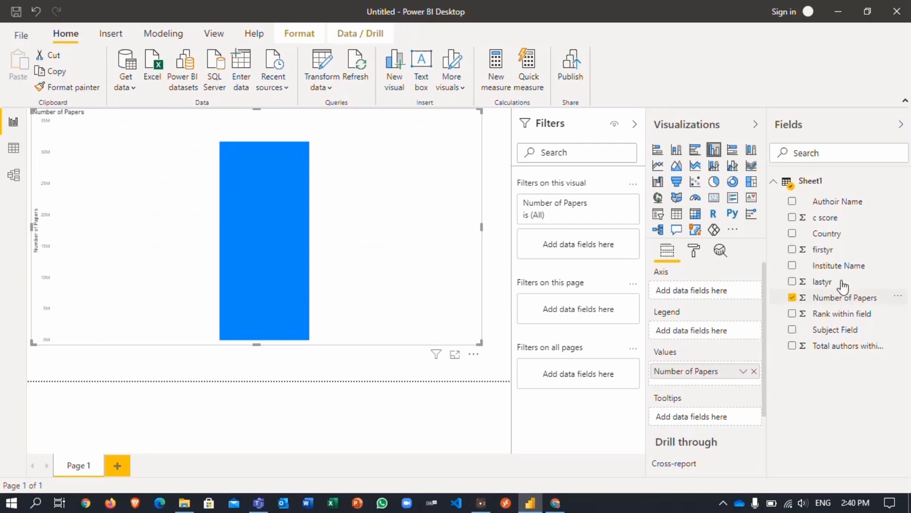
- Add Authoir Name to the chart so each author gets a column of papers
click(792, 202)
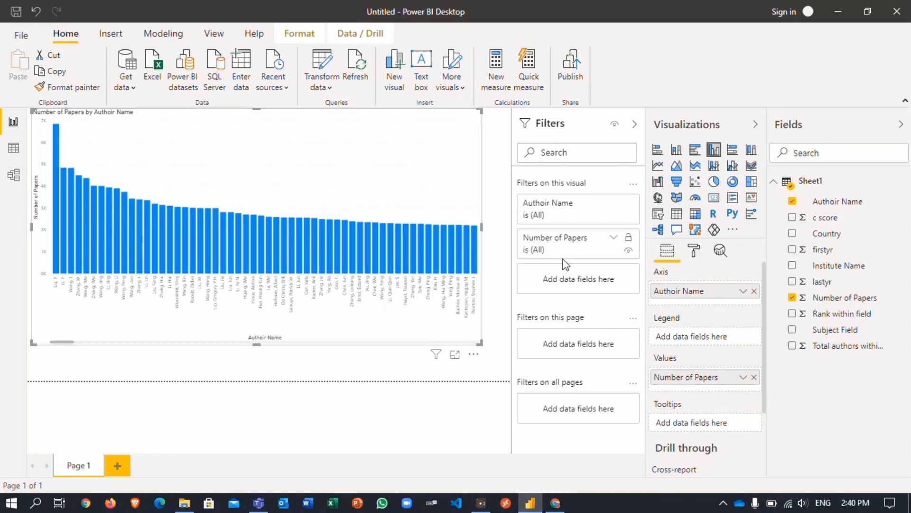
- Try stacked bar, stacked column and pie visuals, settling on a horizontal stacked bar chart
click(659, 151)
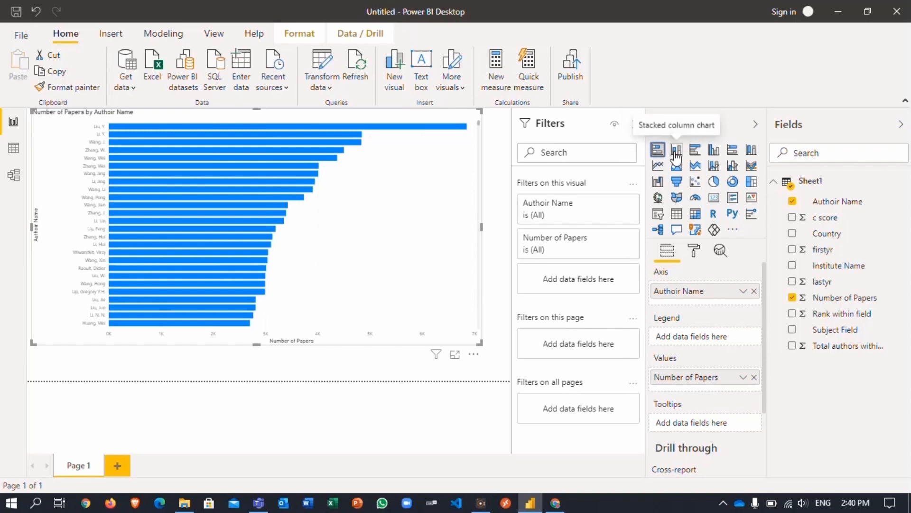
click(676, 152)
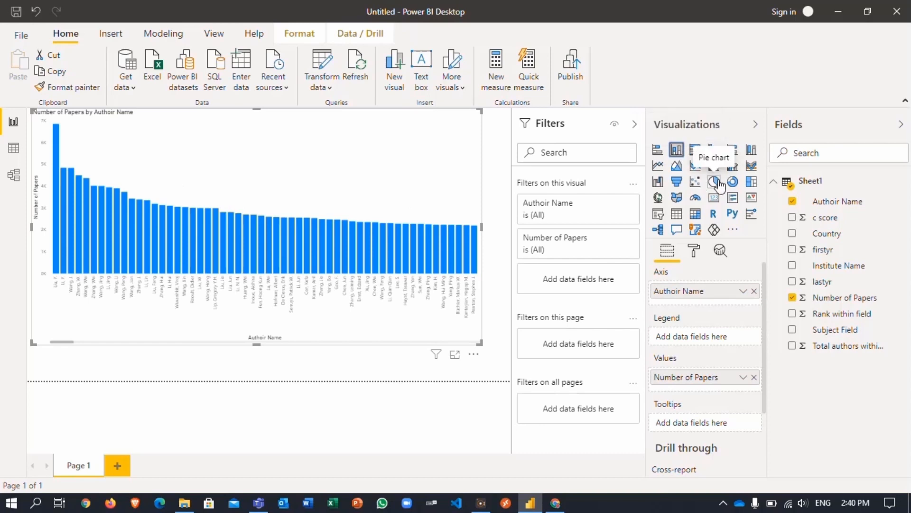
click(718, 184)
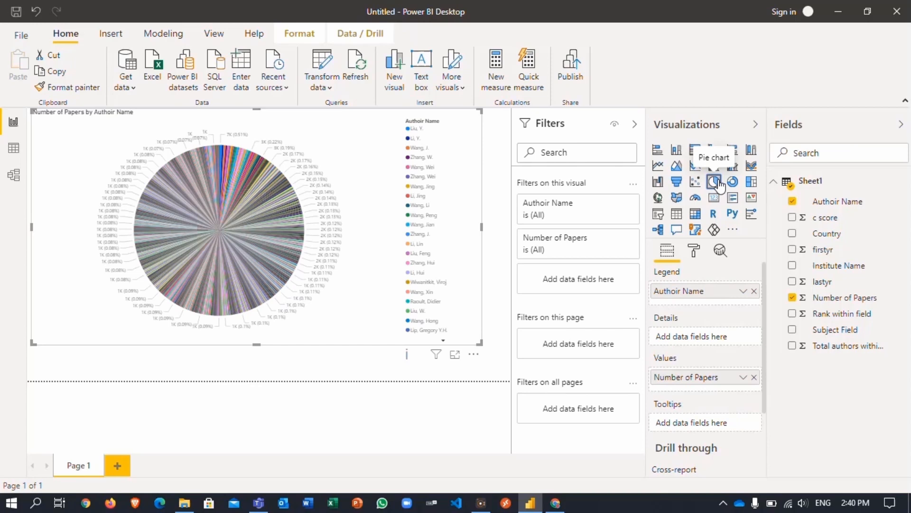
click(660, 151)
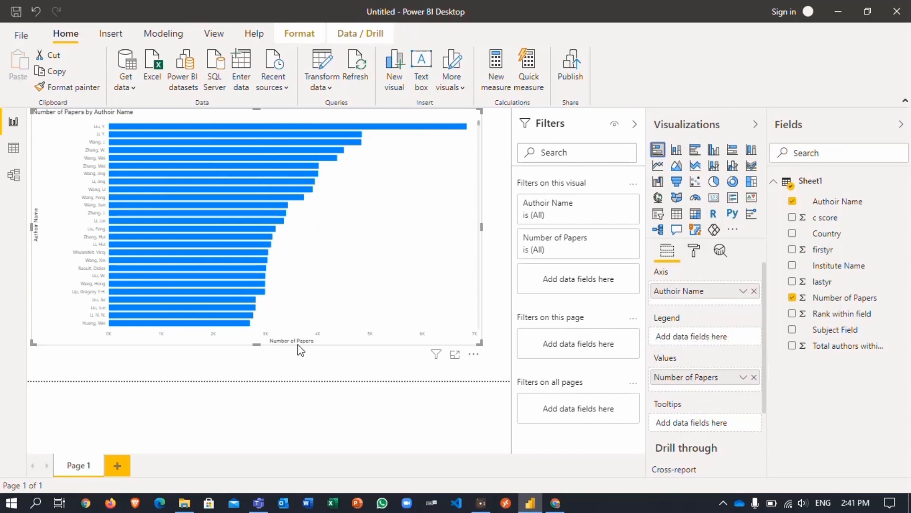
- Rename the chart's axis field from 'Authoir Name' to 'Author Name'
click(745, 293)
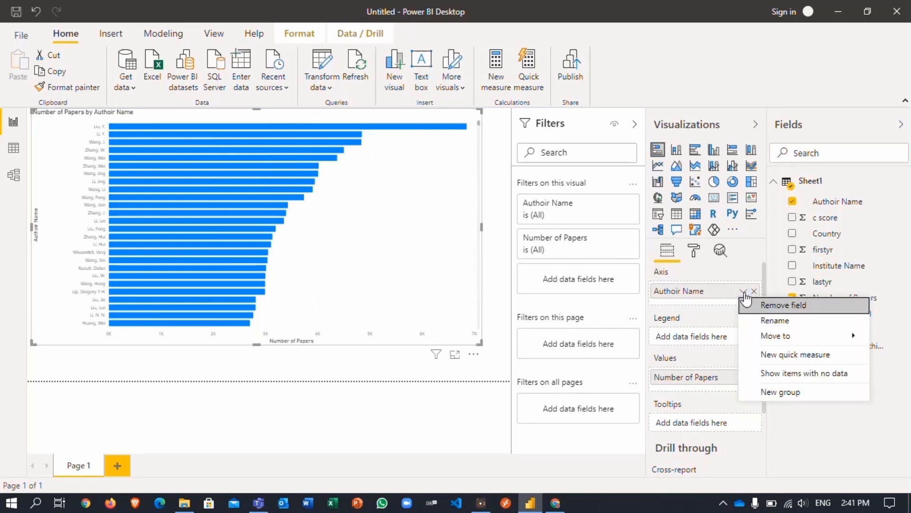
click(771, 321)
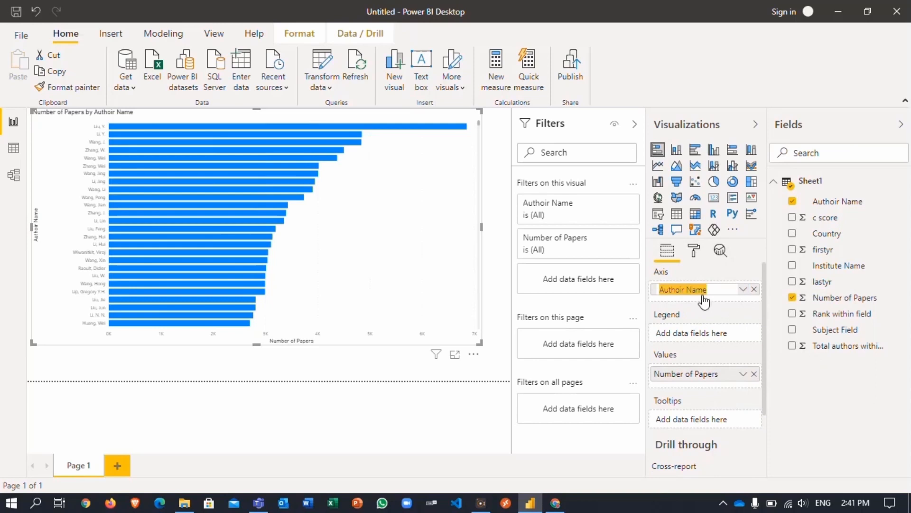
click(684, 289)
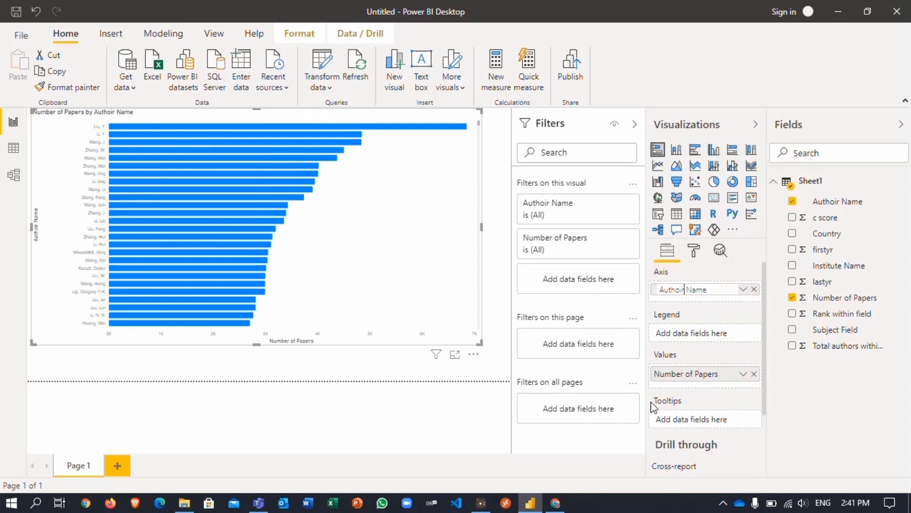
key(BackSpace)
key(Return)
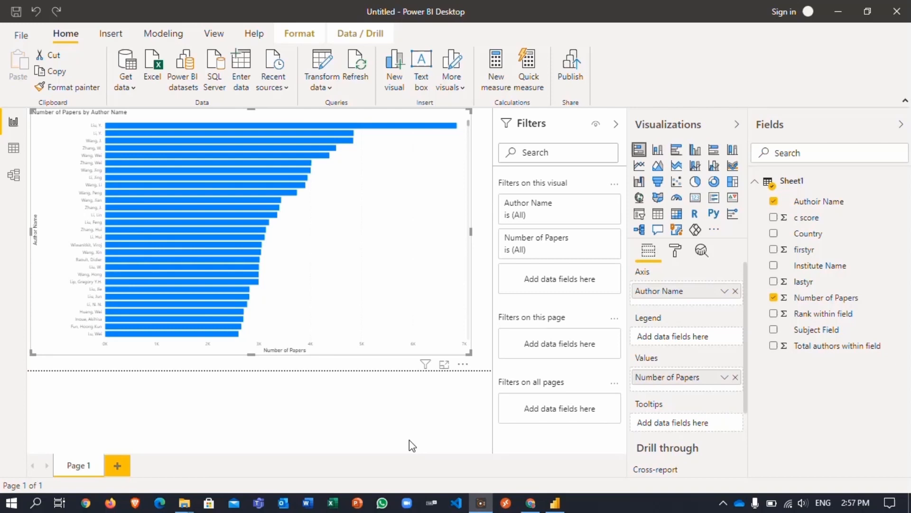
- Add Page 2 with an enlarged column chart of Number of Papers by Institute Name
click(118, 466)
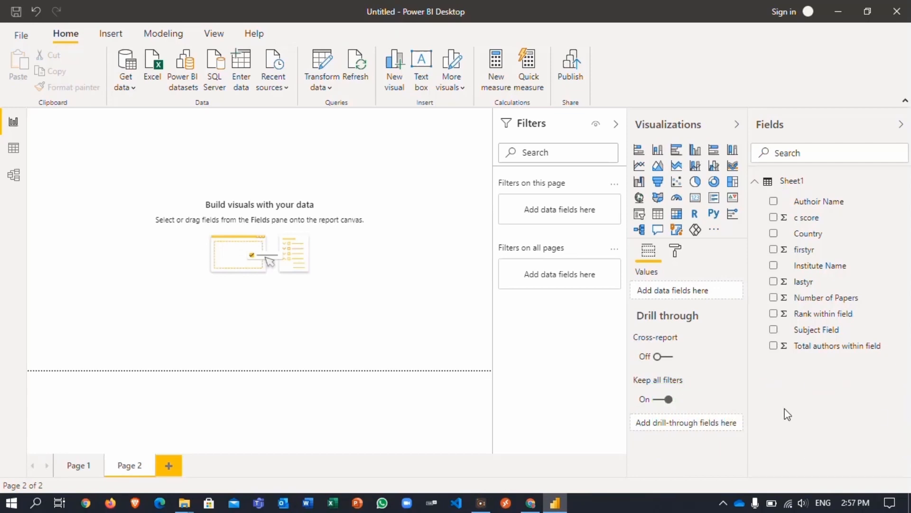
click(774, 297)
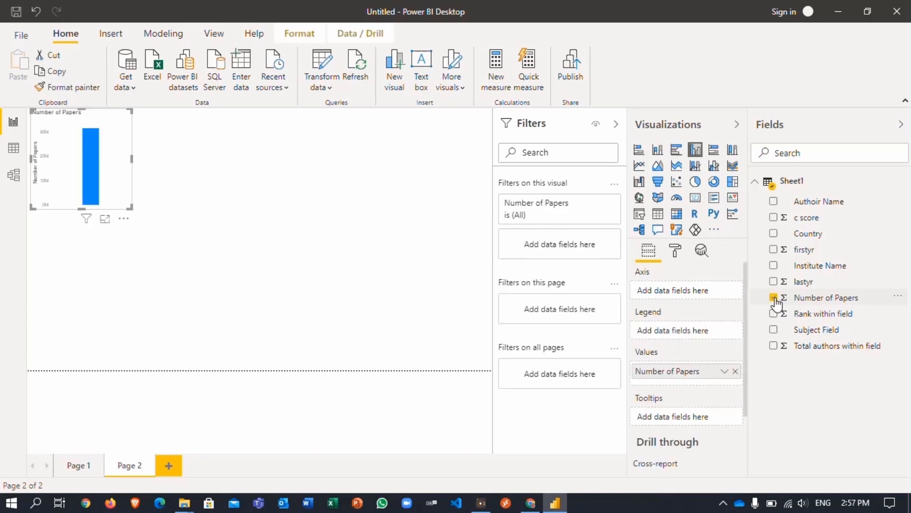
click(773, 265)
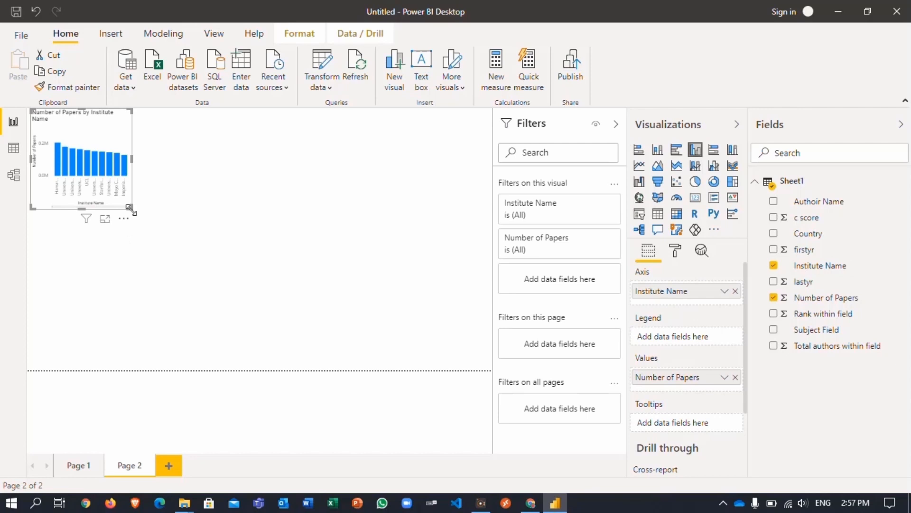
drag(131, 207, 485, 365)
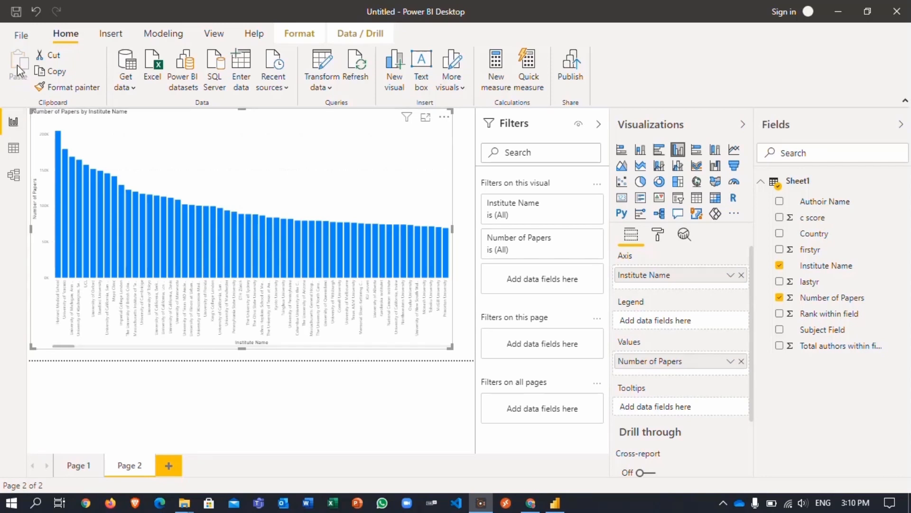
- Save the report to the Documents folder under the file name 'World Scientists'
click(26, 37)
click(50, 98)
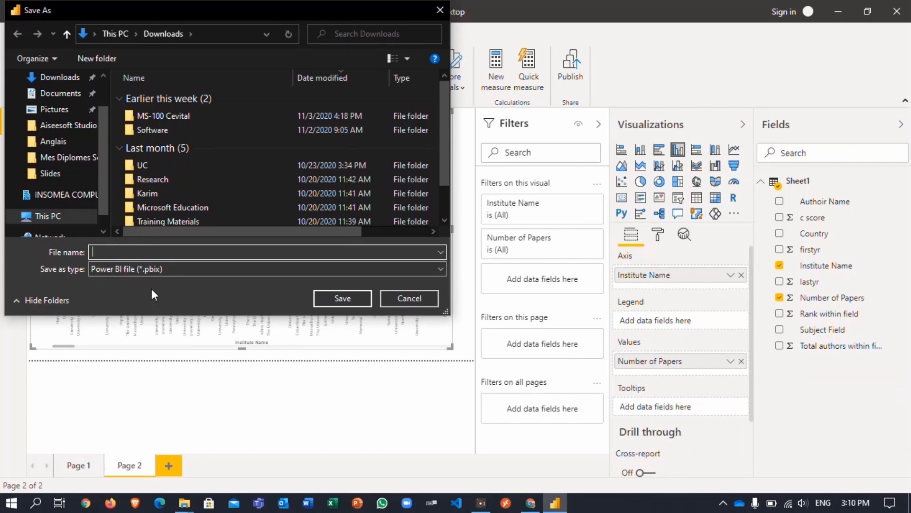
click(103, 90)
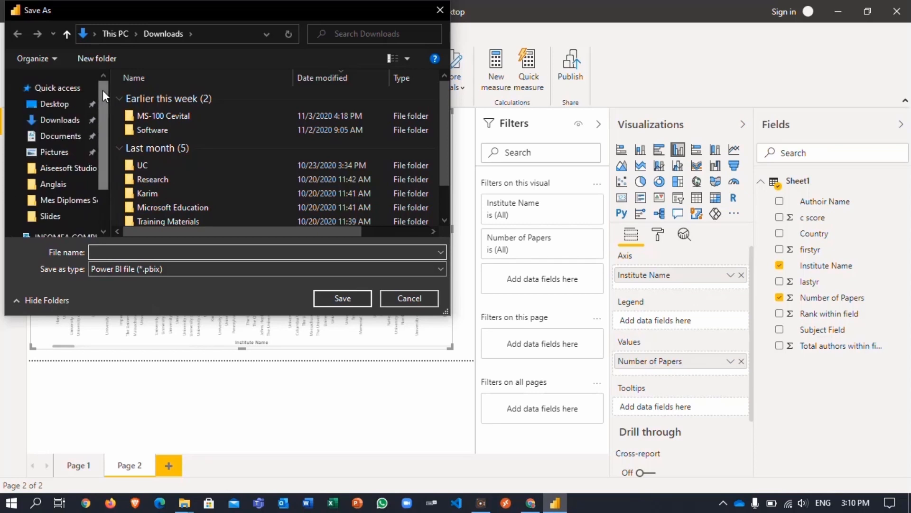
click(61, 136)
click(133, 251)
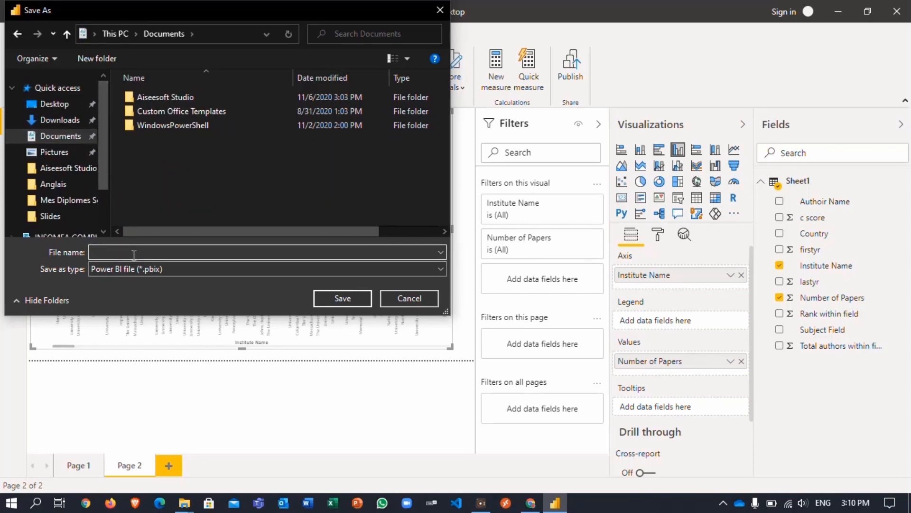
text(World Scientists)
click(349, 302)
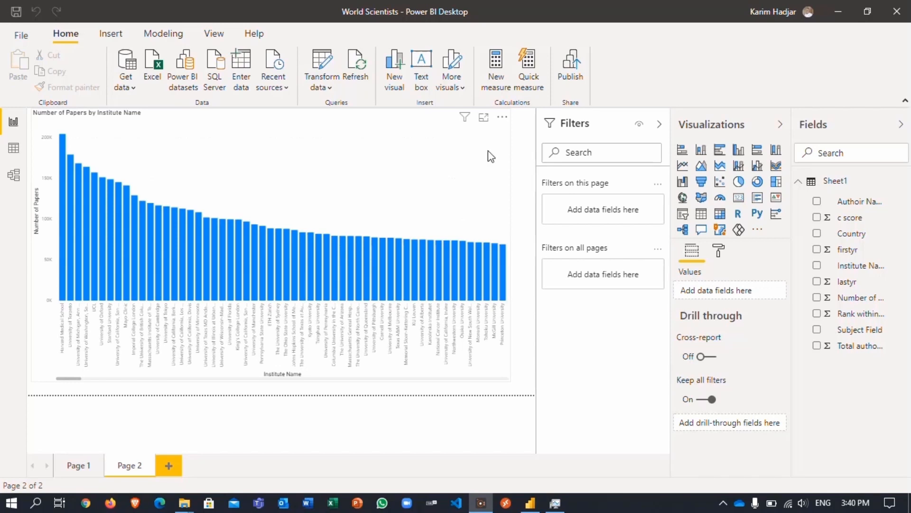
- Publish the World Scientists report to My workspace and acknowledge the success message
click(570, 67)
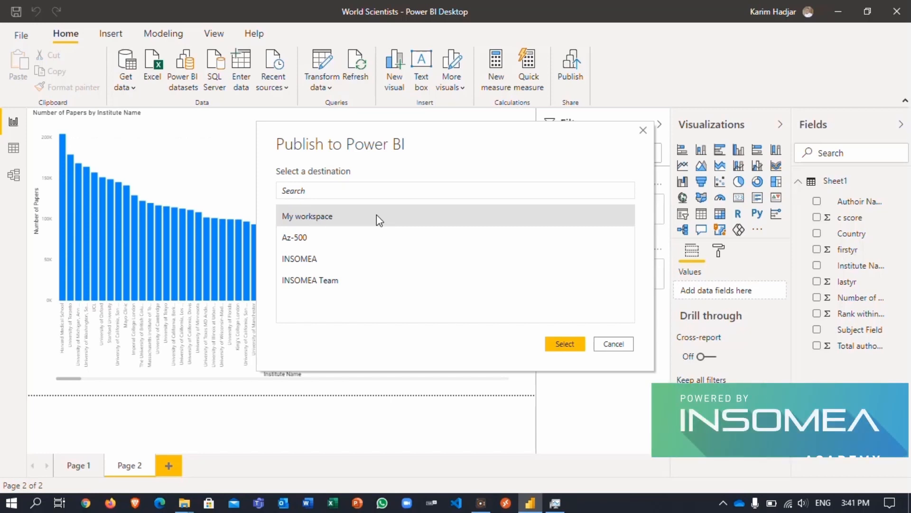
click(565, 345)
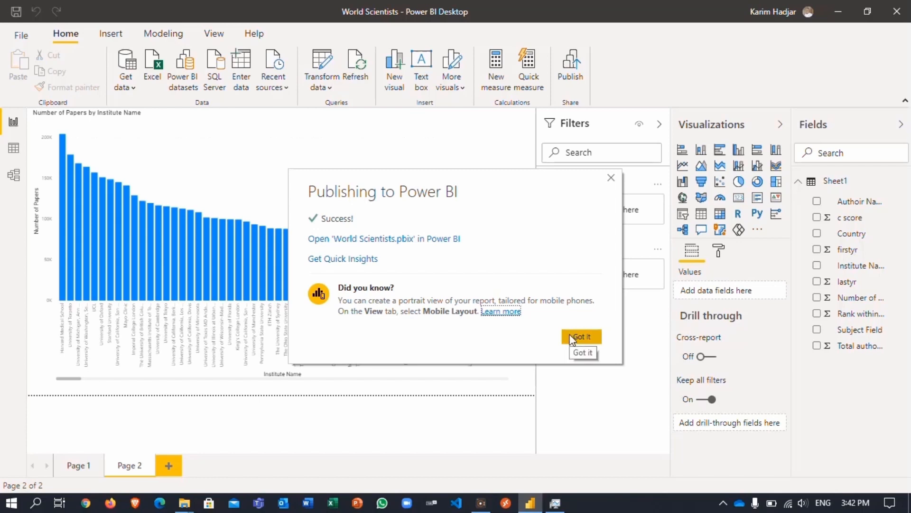
click(572, 337)
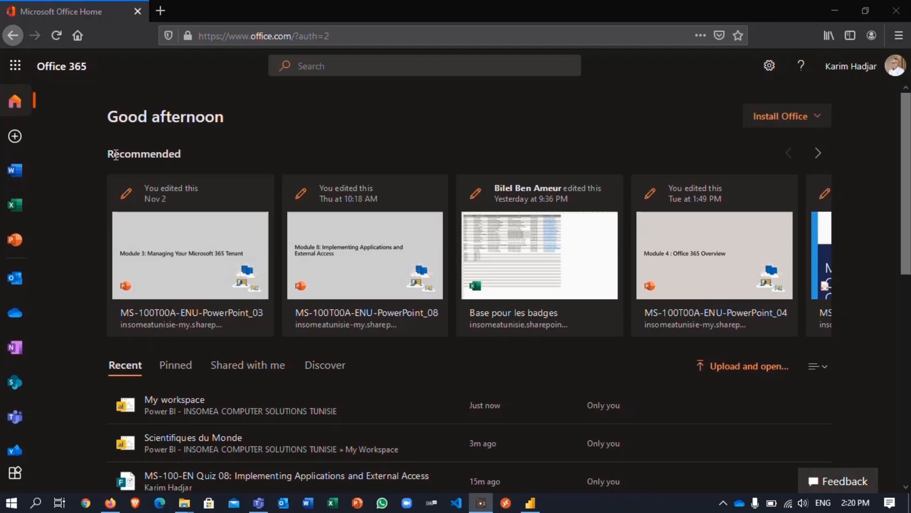
- Launch the Power BI service from the Office 365 app launcher
click(16, 65)
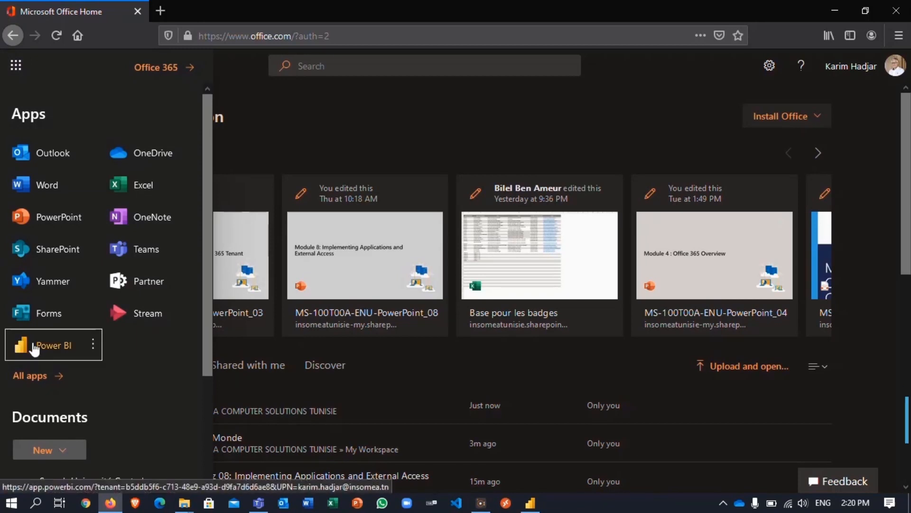
click(28, 346)
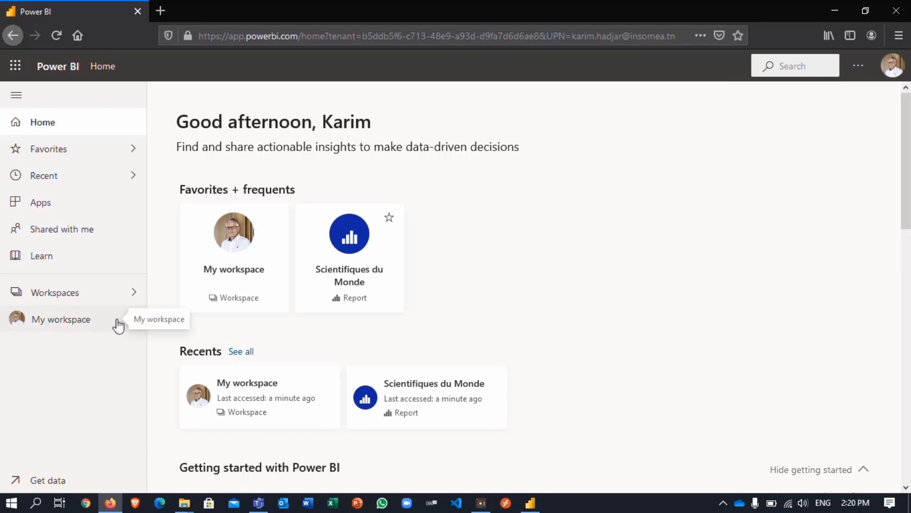
- Open World Scientists from My workspace, view Pages 1 and 2, and bring up Share options
click(133, 319)
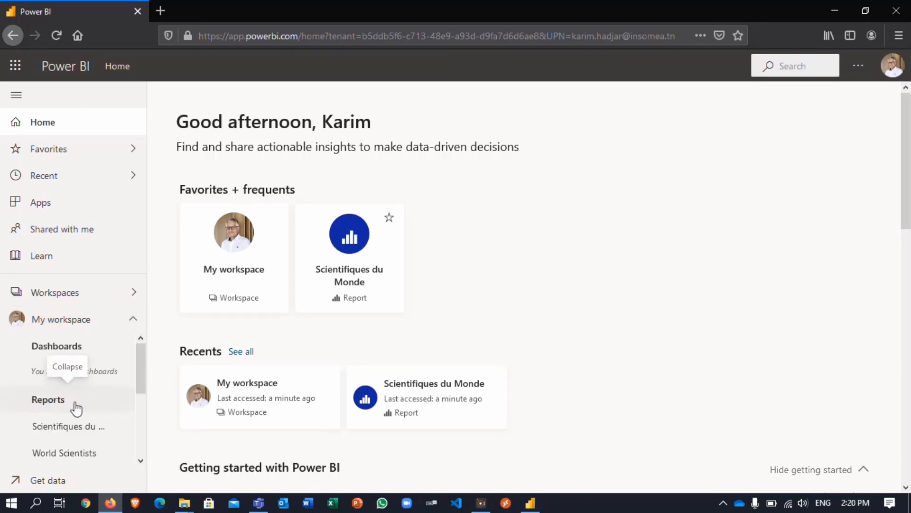
click(54, 457)
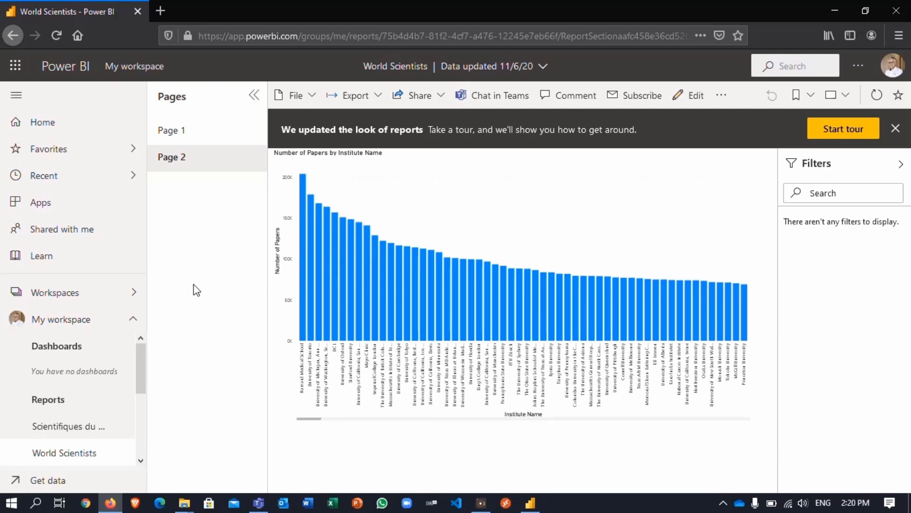
click(179, 138)
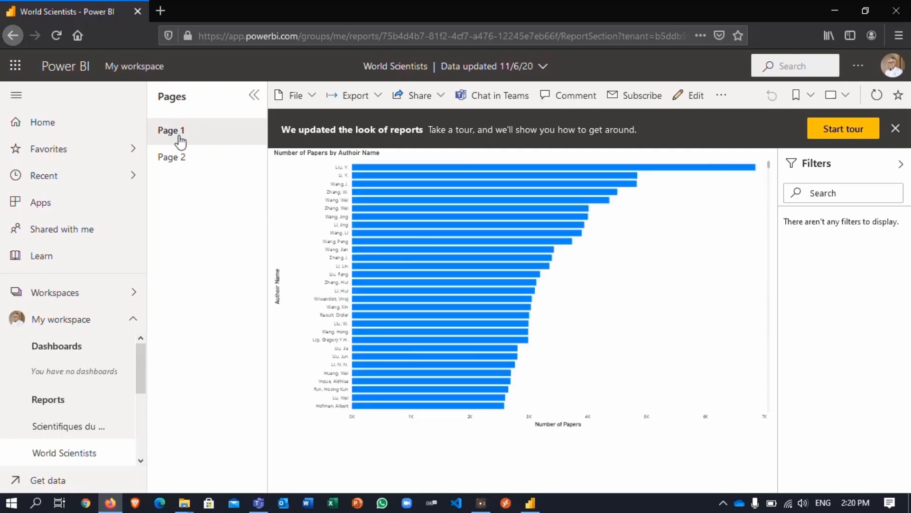
click(181, 160)
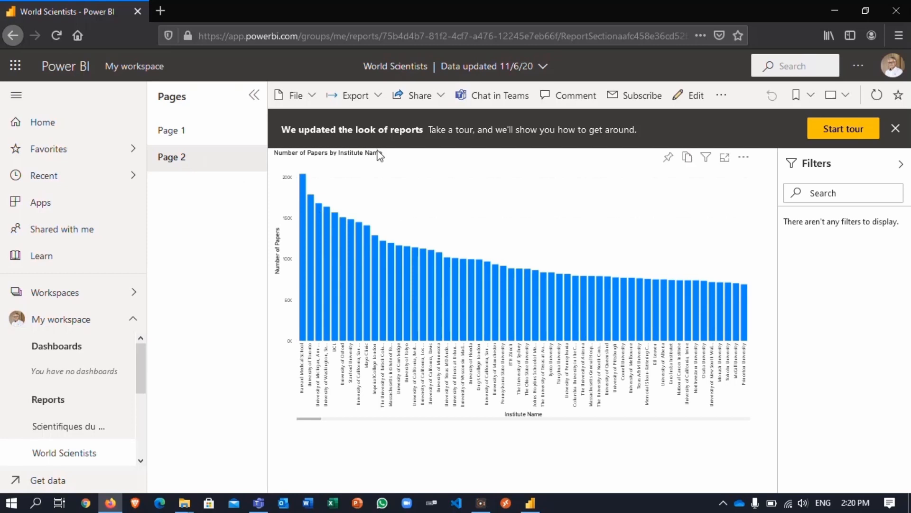
click(413, 102)
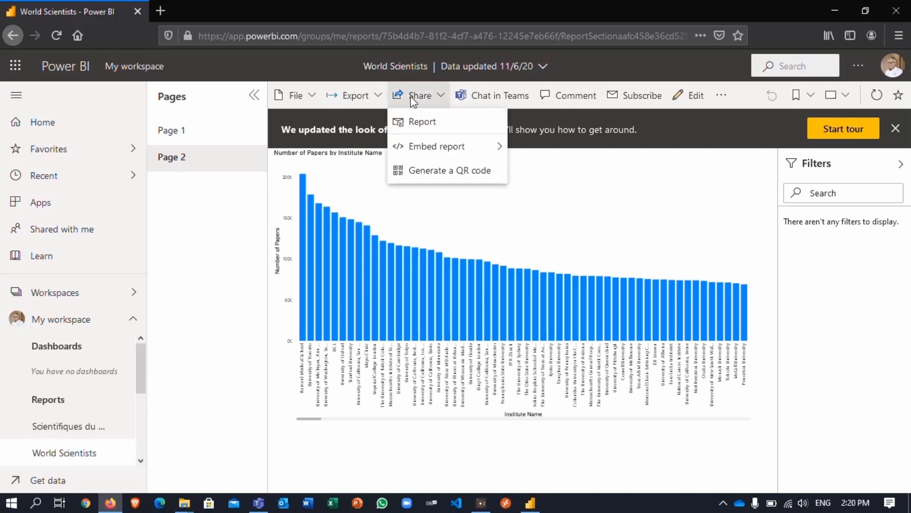
- Share the whole report by entering a recipient's e-mail address and picking the suggested person
click(417, 124)
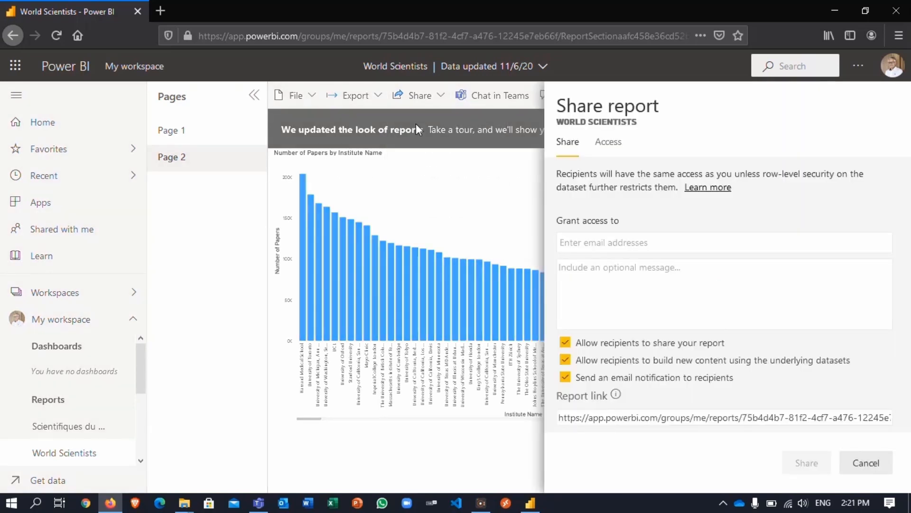
click(585, 245)
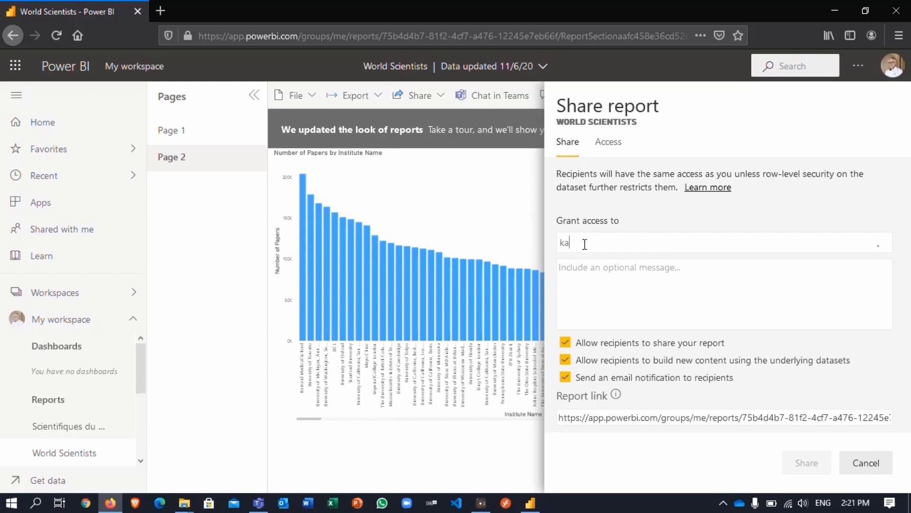
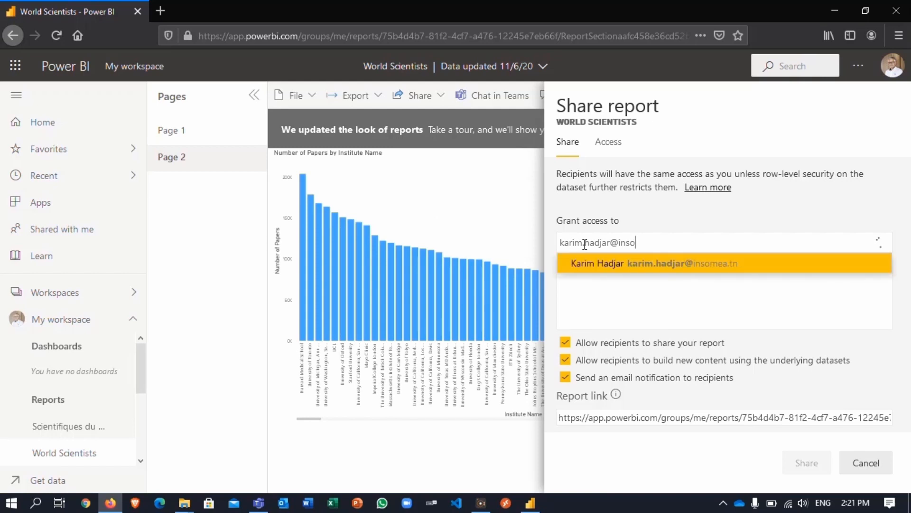
click(623, 263)
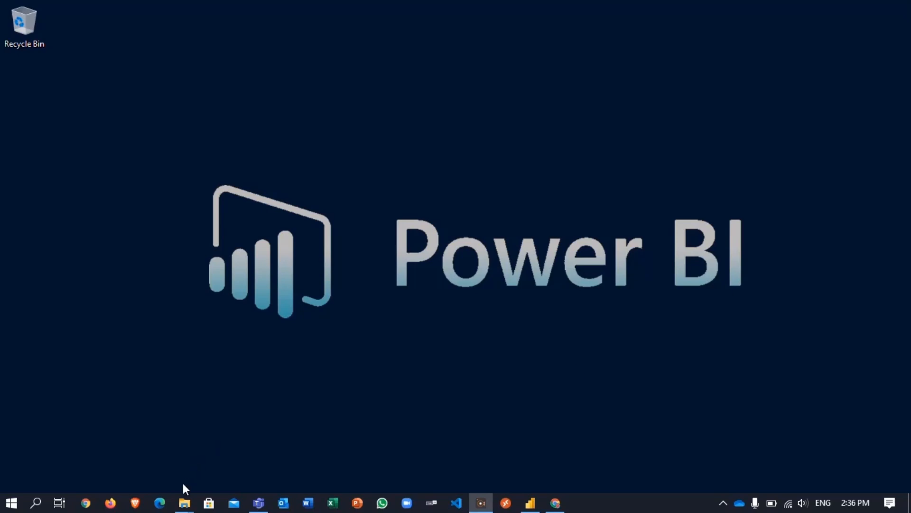
- Open COVID-19-geographic-disbtribution-worldwide.xlsx in Excel from the Covid-19 File Explorer window
click(184, 505)
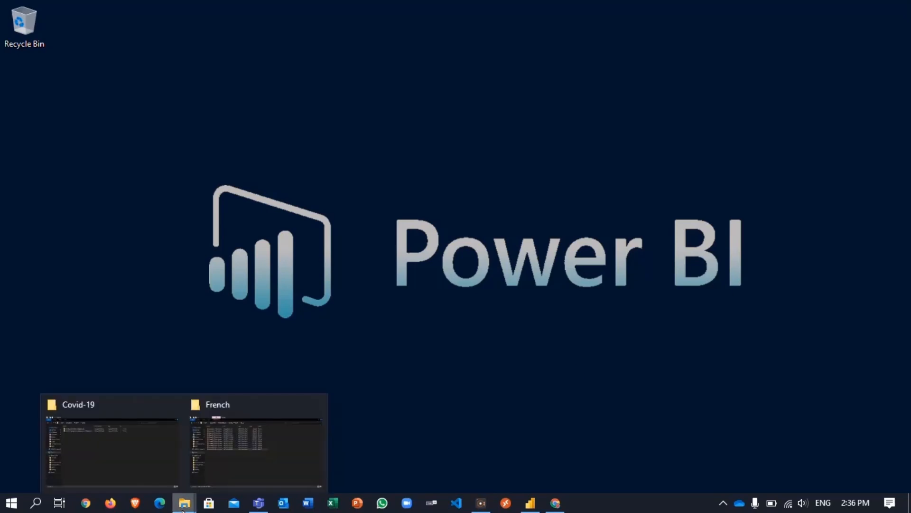
click(143, 472)
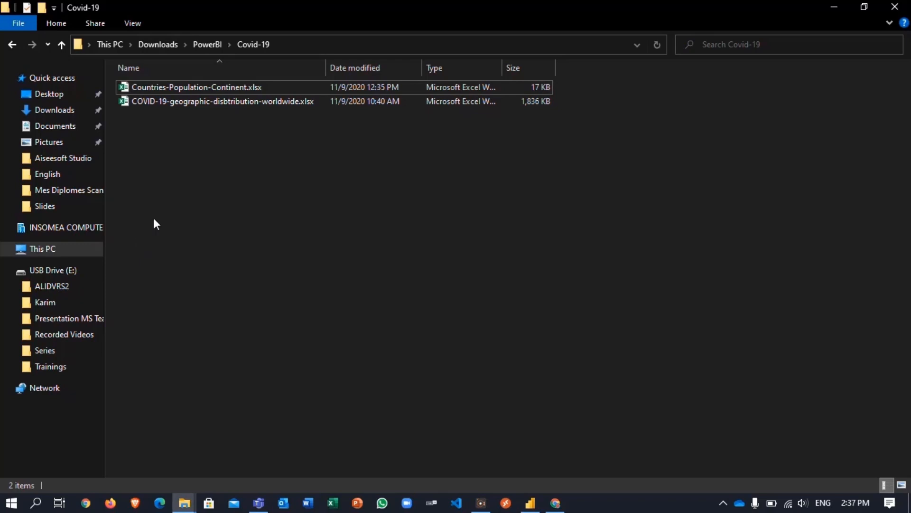
click(198, 102)
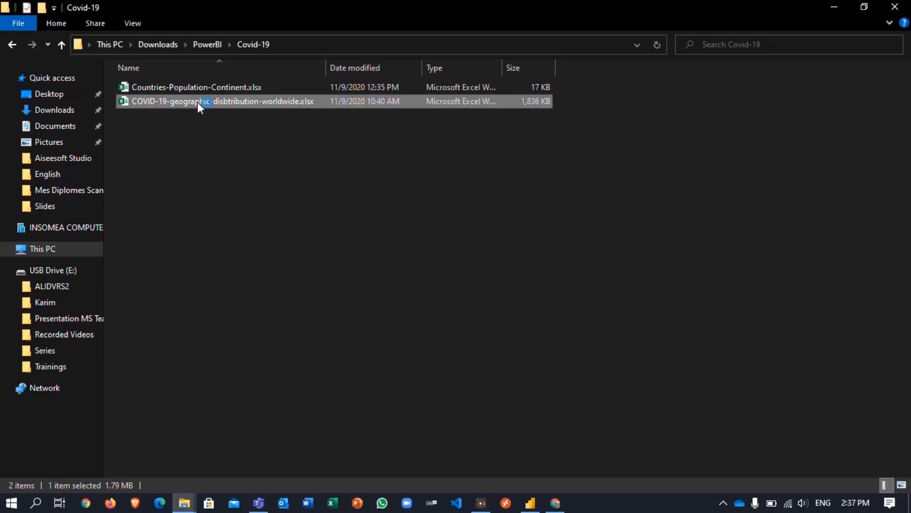
double_click(198, 101)
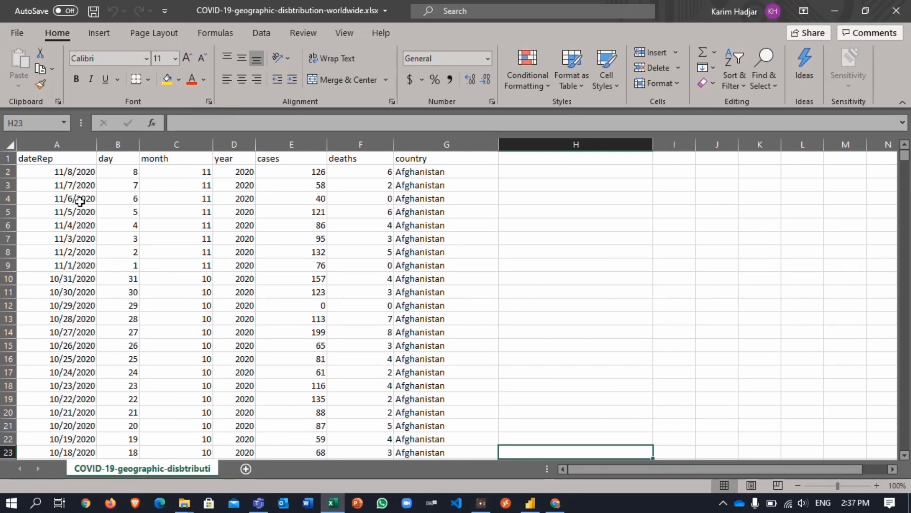
click(70, 161)
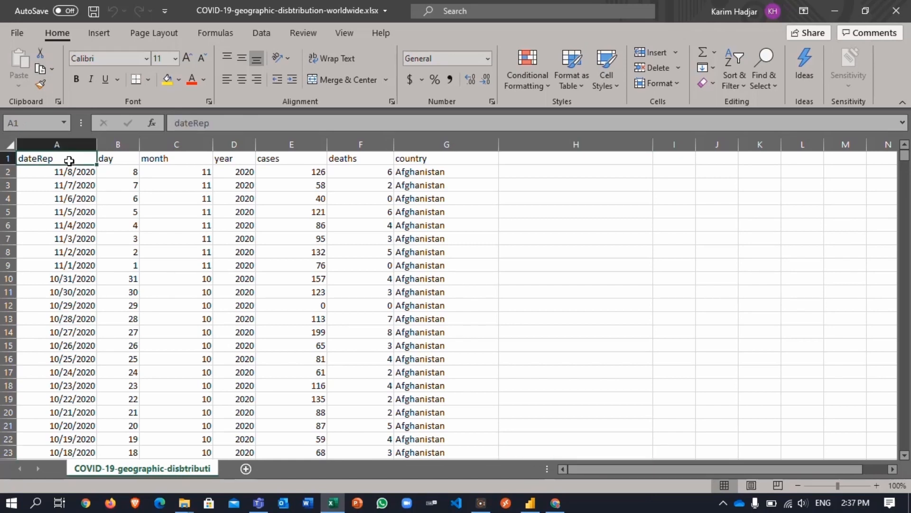
click(119, 158)
click(152, 161)
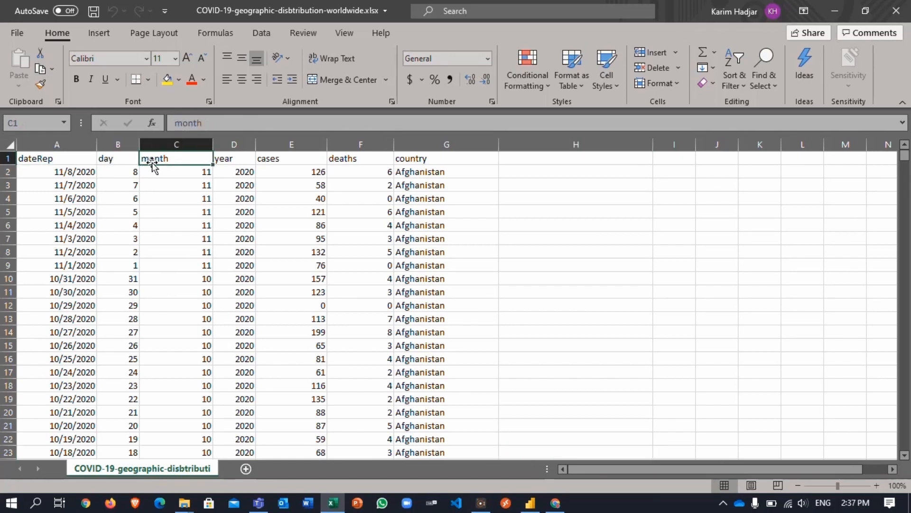
click(223, 159)
click(291, 160)
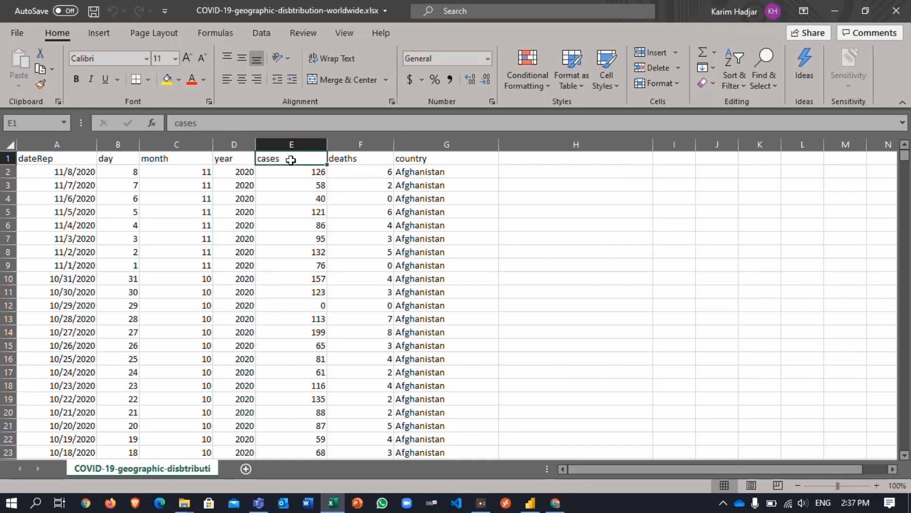
click(352, 159)
click(407, 158)
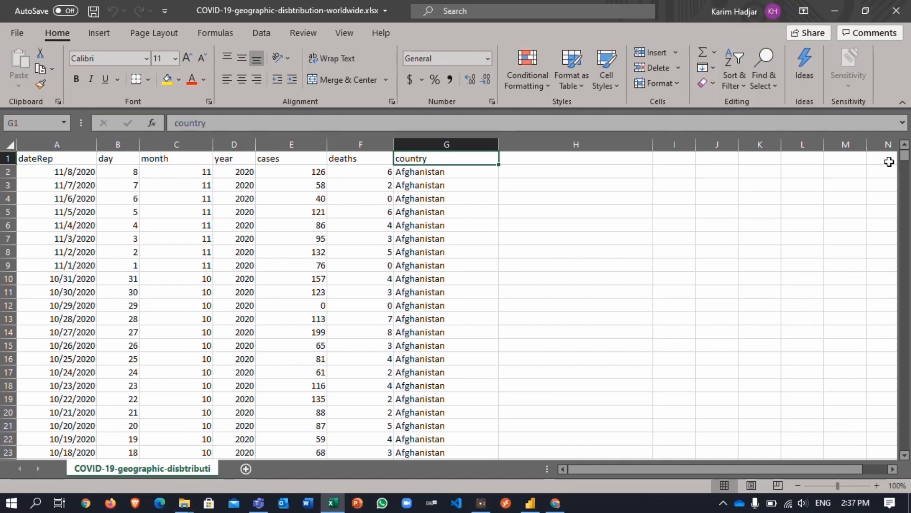
drag(904, 156, 905, 419)
- Close the COVID-19 workbook in Excel and open Countries-Population-Continent.xlsx
drag(908, 347, 897, 141)
click(896, 10)
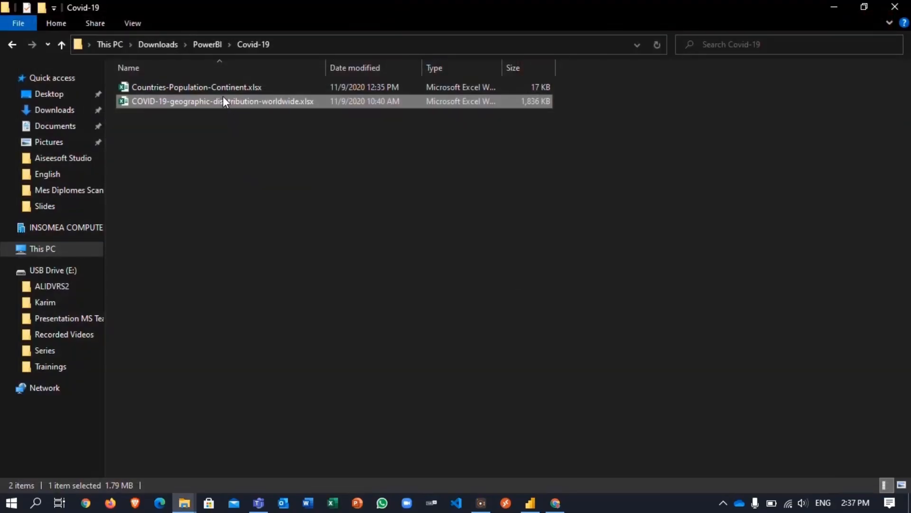
double_click(220, 87)
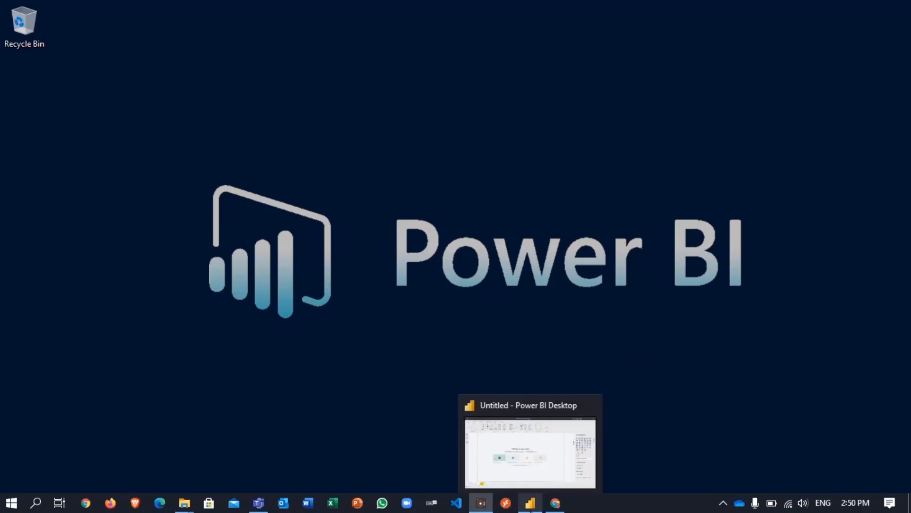
- Add Downloads > PowerBI > Covid-19 > COVID-19-geographic-disbtribution-worldwide.xlsx as an Excel data source
click(531, 503)
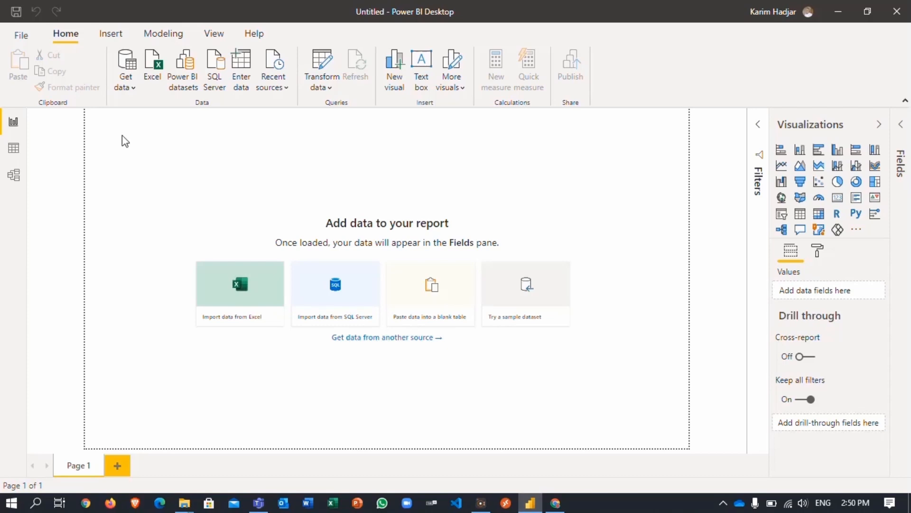
click(124, 83)
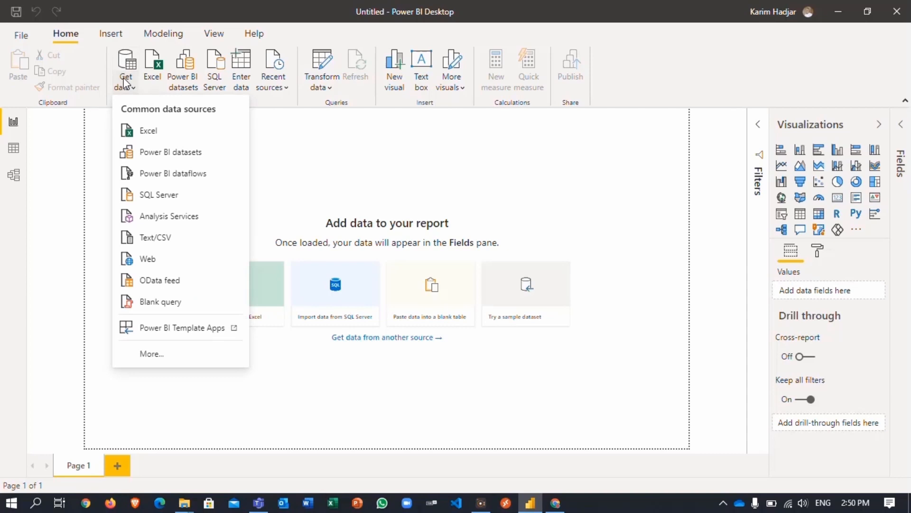
click(144, 133)
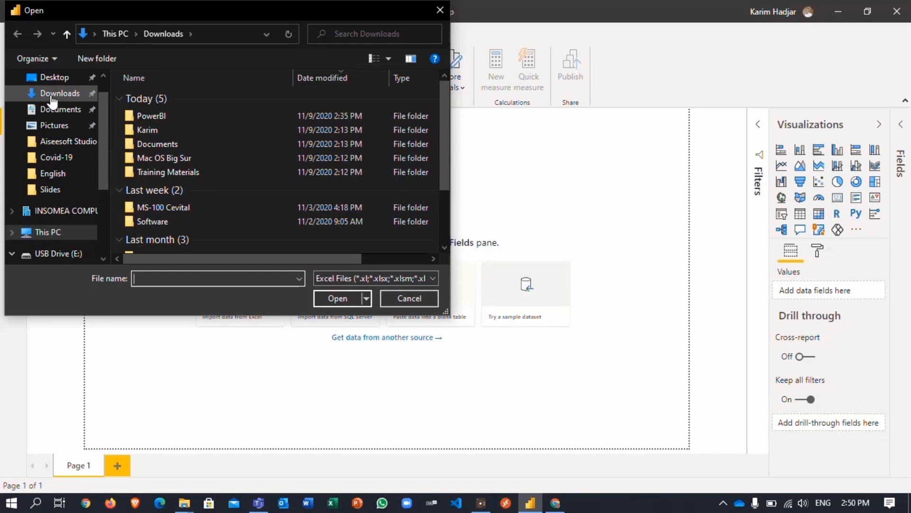
double_click(146, 115)
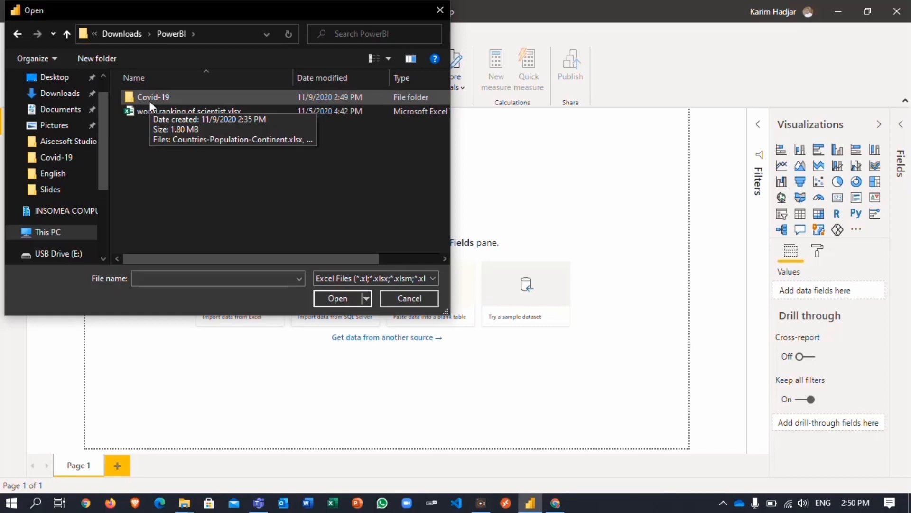
double_click(149, 98)
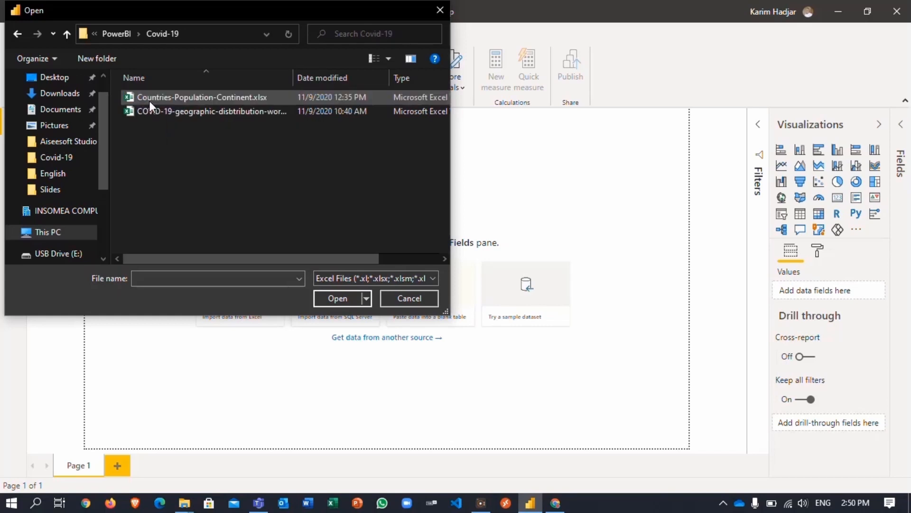
drag(296, 75, 340, 81)
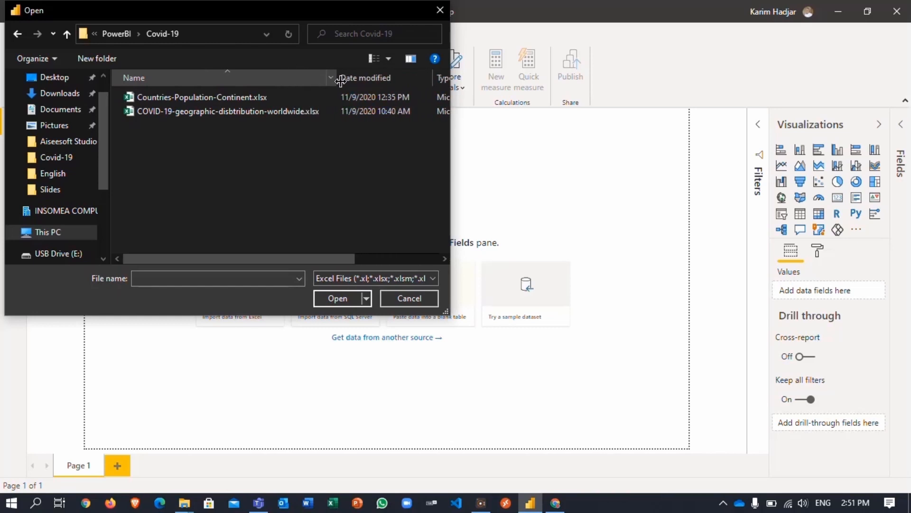
click(181, 112)
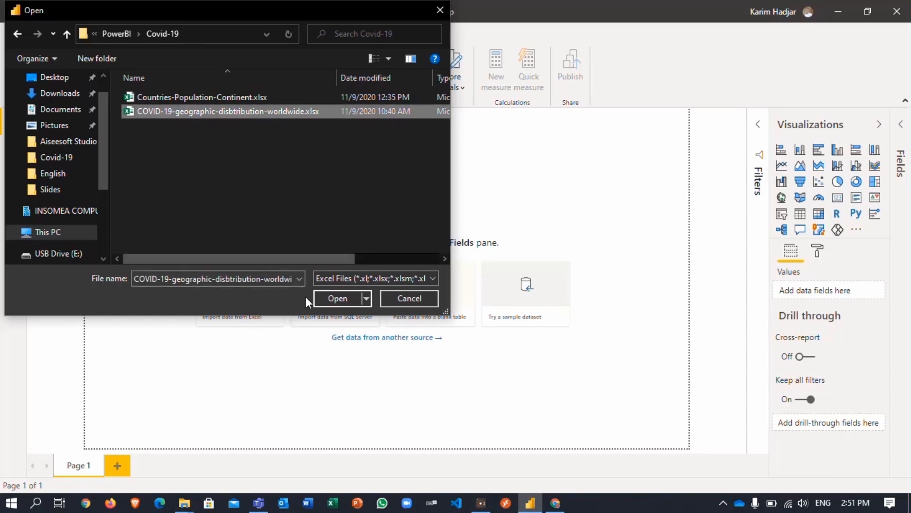
click(341, 299)
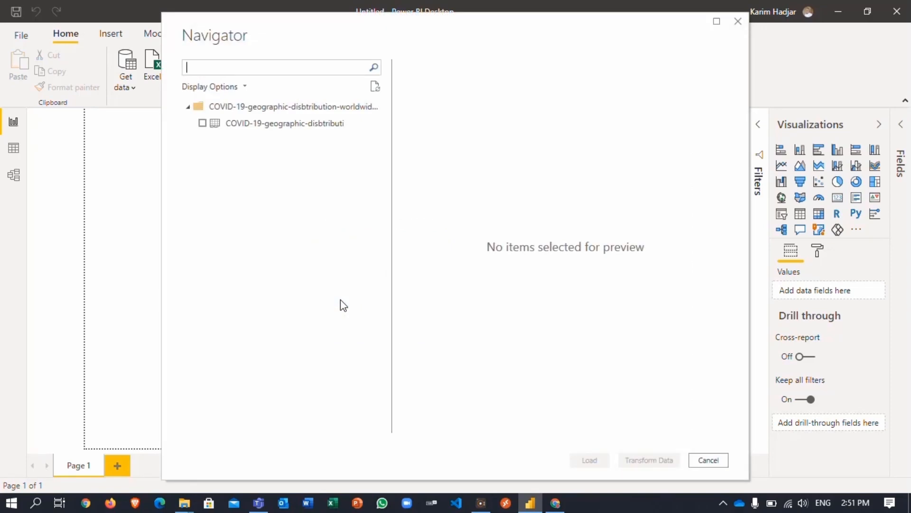
- Tick the COVID-19-geographic-disbtributi sheet and send it to Transform Data
click(203, 124)
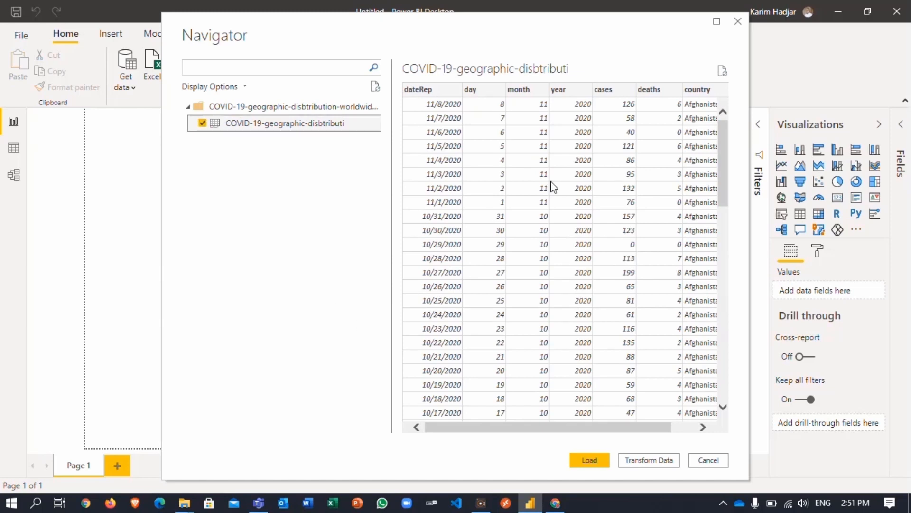
click(645, 460)
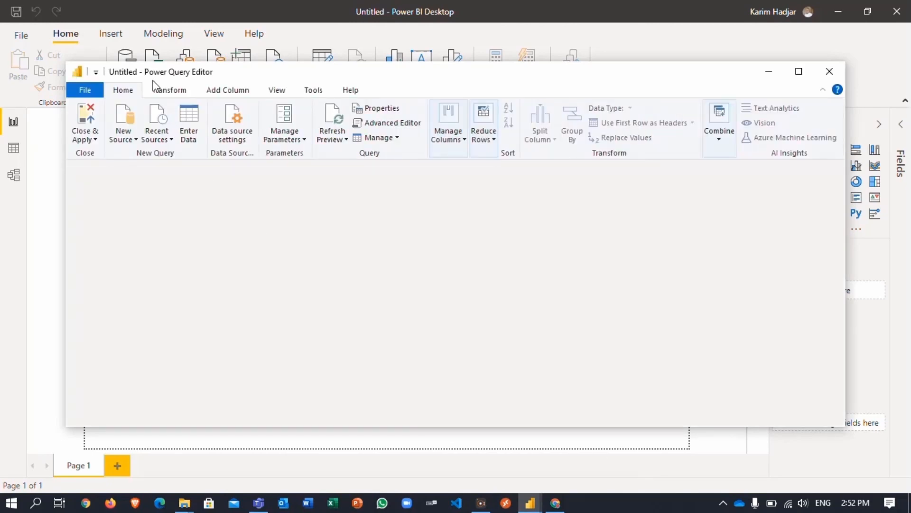
- Maximize the Power Query Editor and remove the dateRep column, leaving day through country
click(801, 74)
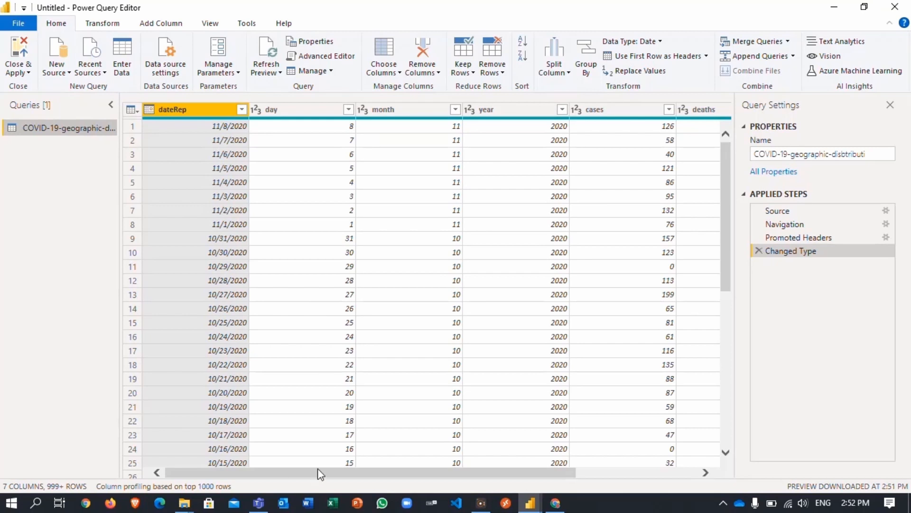
drag(317, 468, 279, 477)
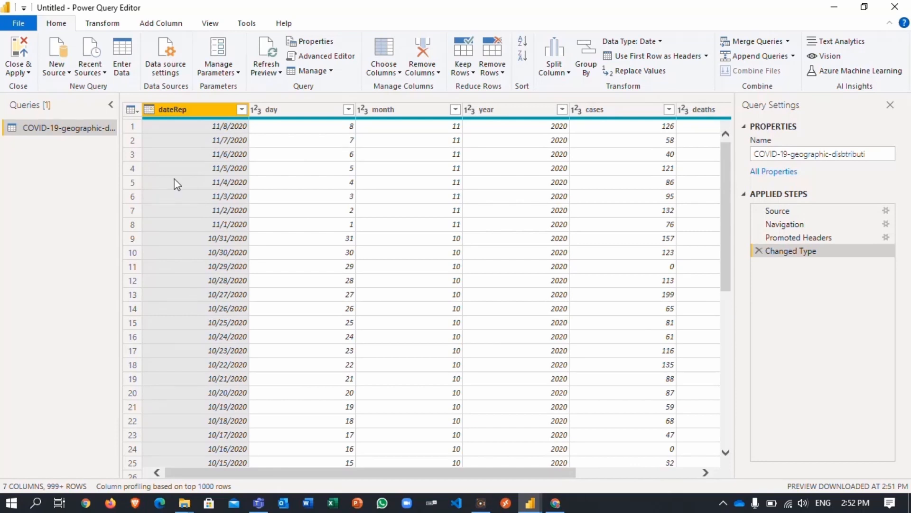
right_click(206, 110)
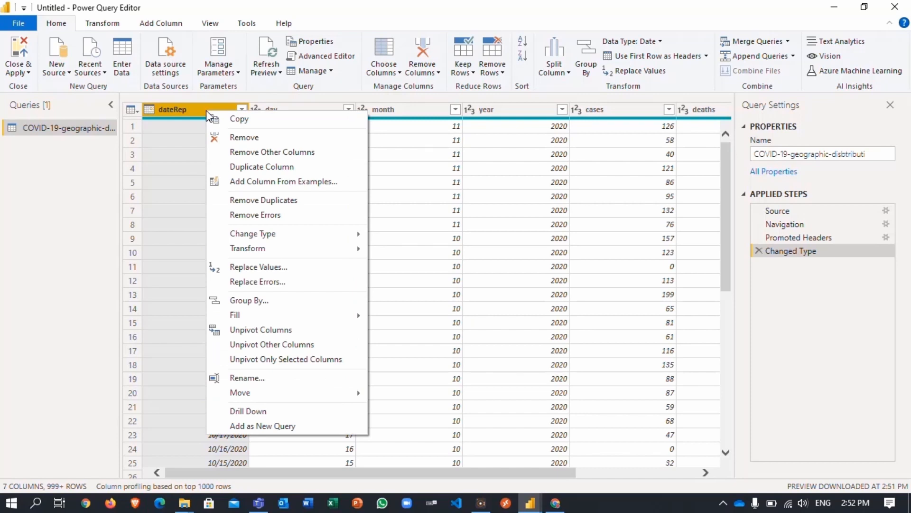
click(178, 104)
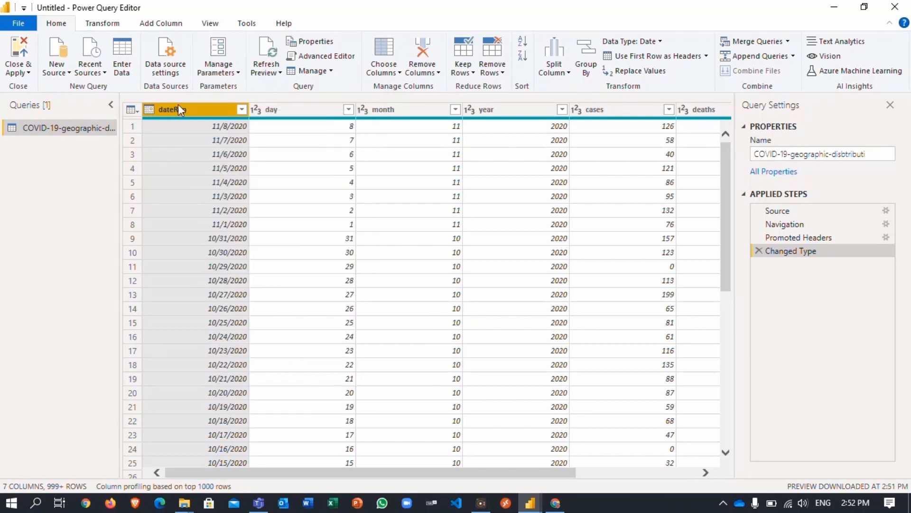
right_click(205, 110)
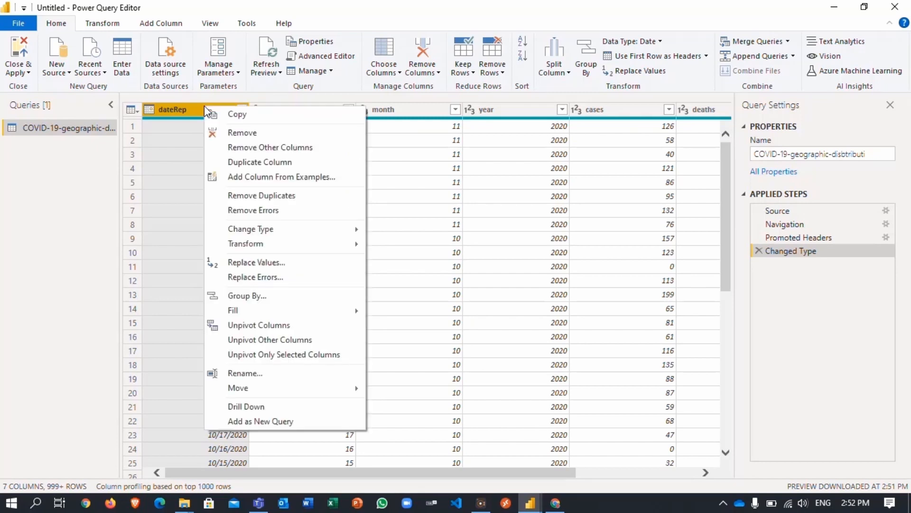
click(226, 133)
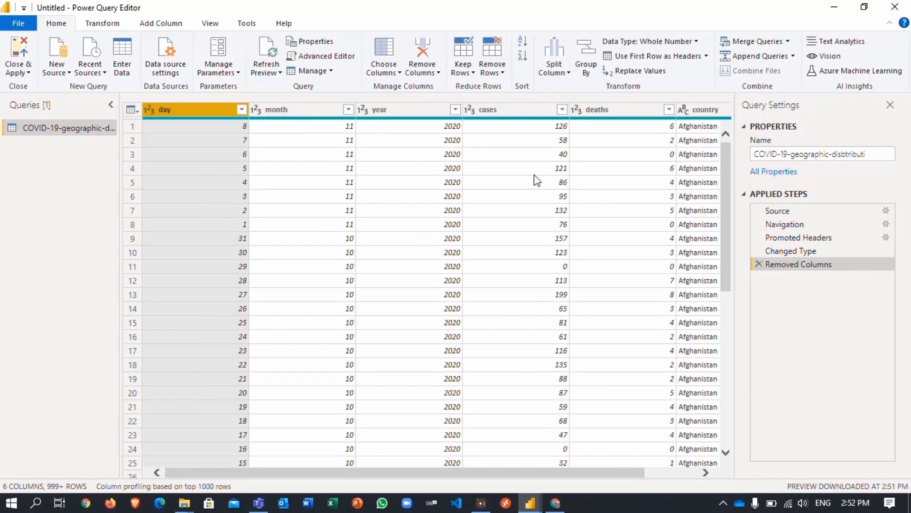
drag(385, 469, 316, 476)
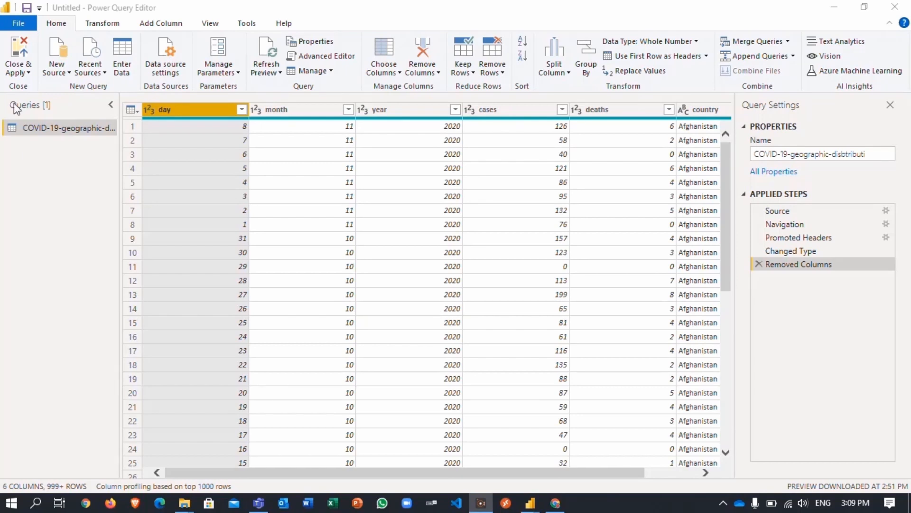
- Add Countries-Population-Continent.xlsx as a new Excel source and load its Countries and Population table
click(64, 75)
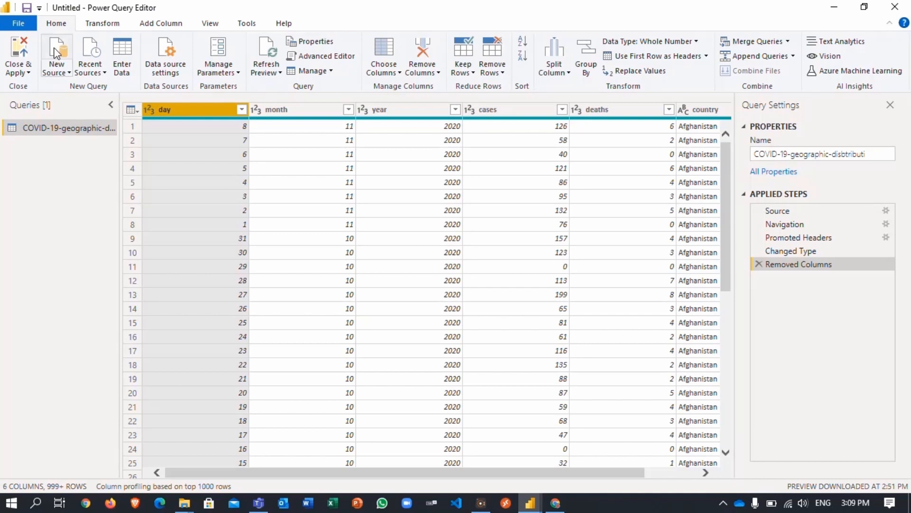
click(57, 52)
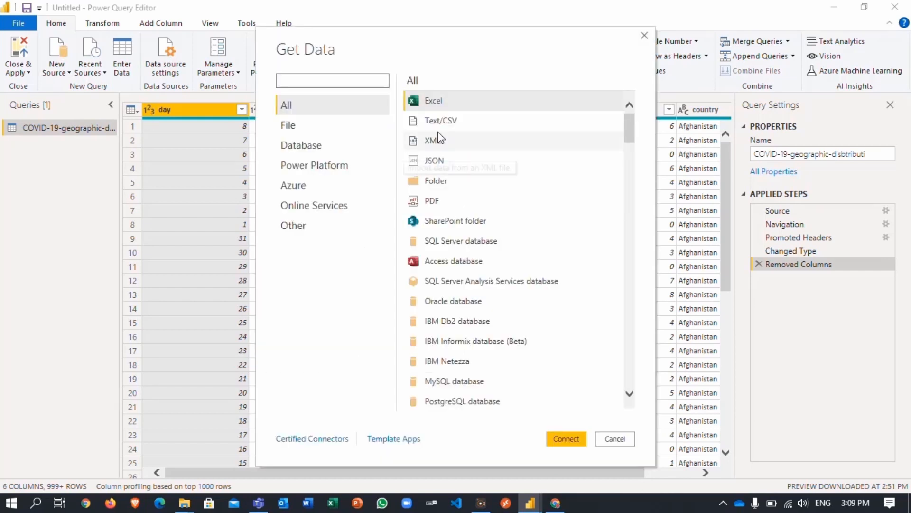
click(490, 95)
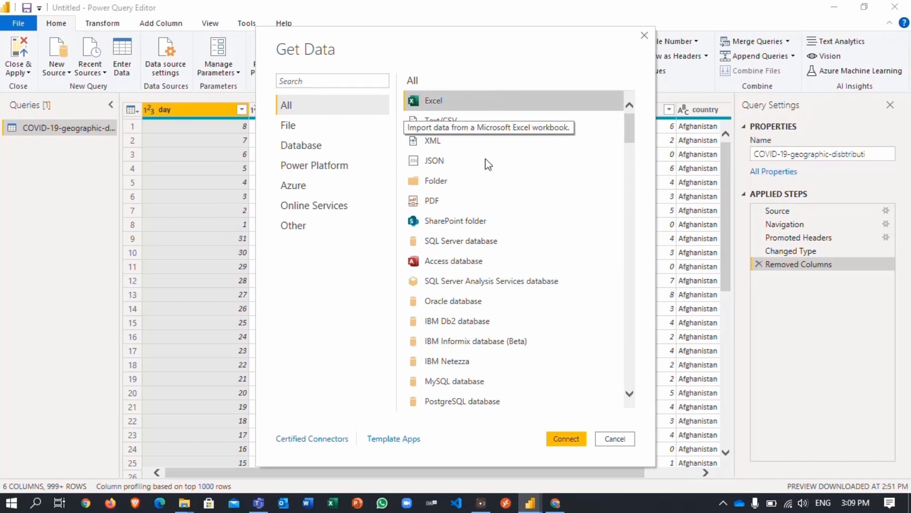
click(555, 438)
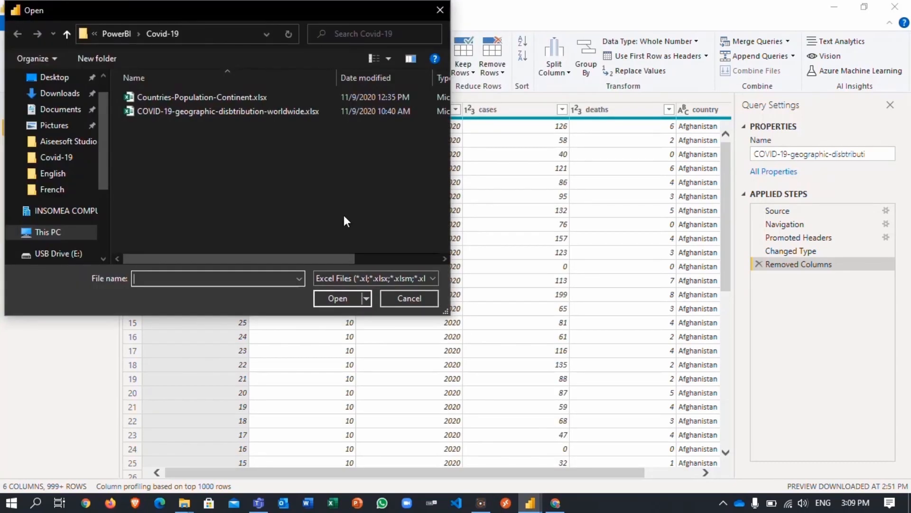
click(206, 101)
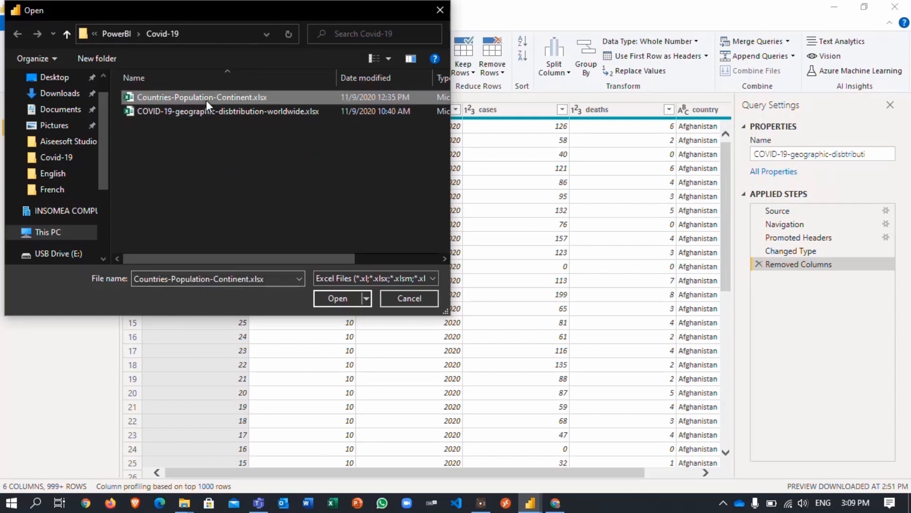
click(343, 301)
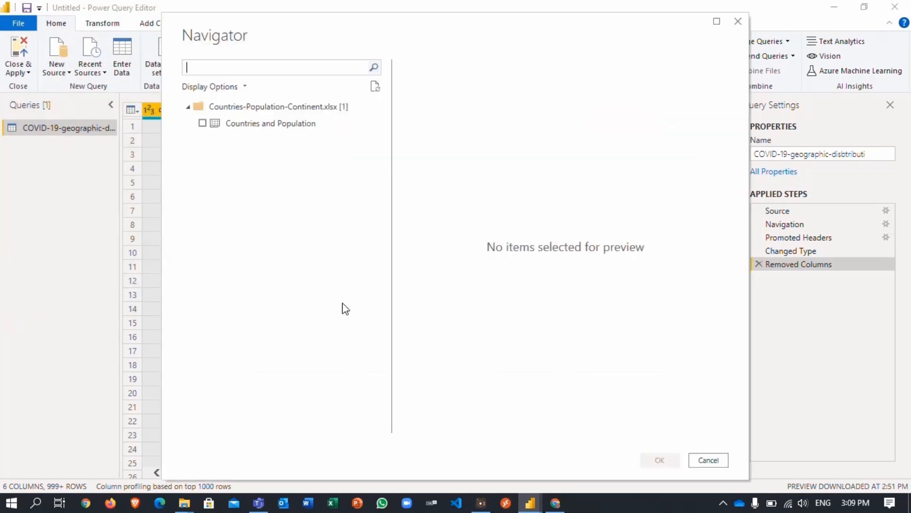
click(203, 124)
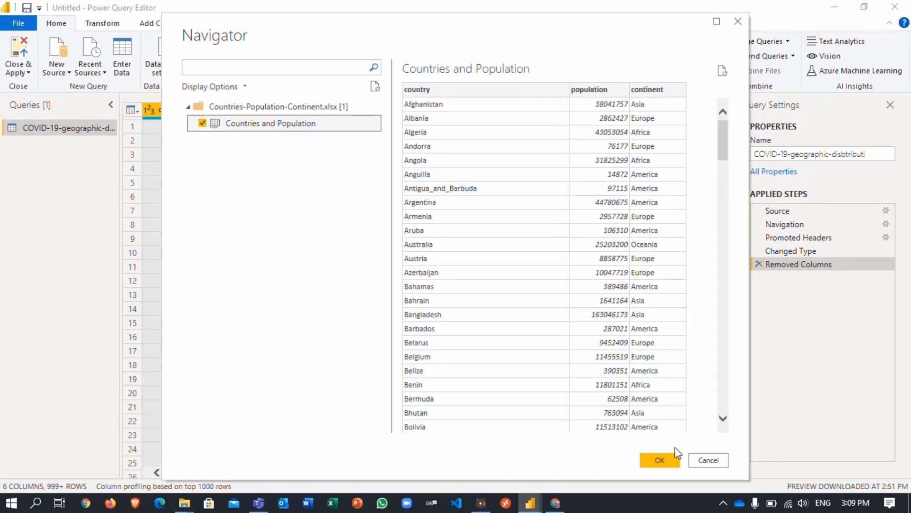
click(655, 462)
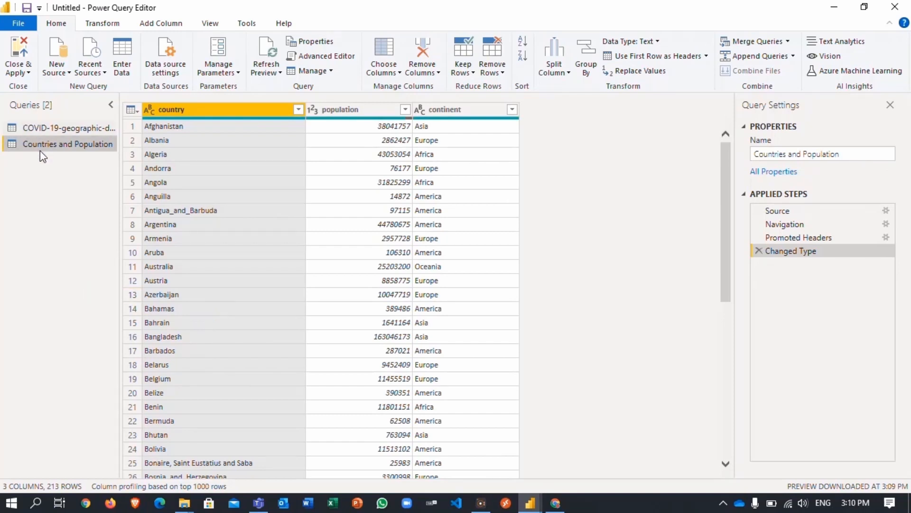
- Compare the COVID-19 and Countries and Population tables' country columns, finishing on the COVID-19 query
click(55, 122)
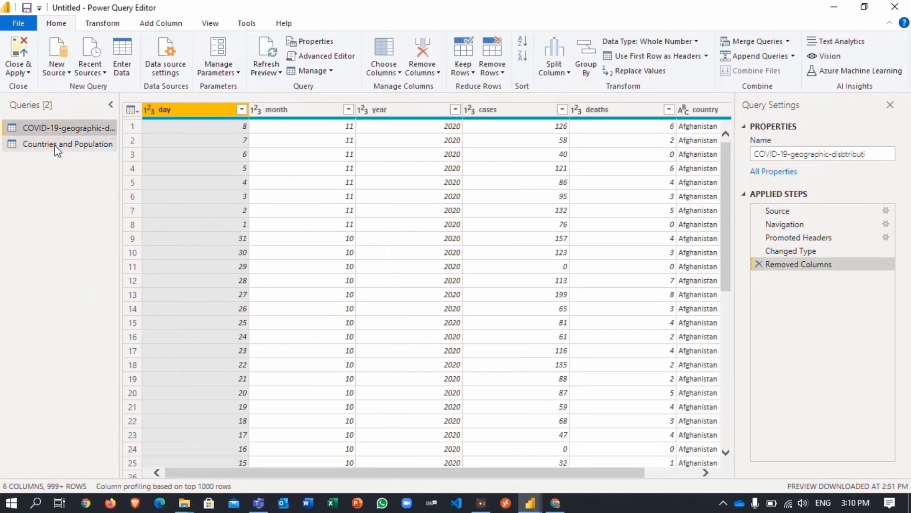
click(58, 147)
click(67, 127)
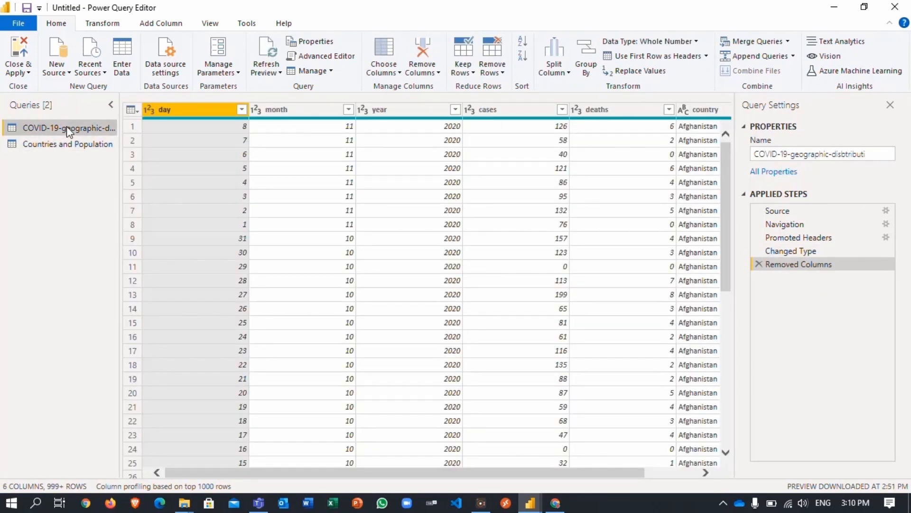
click(65, 143)
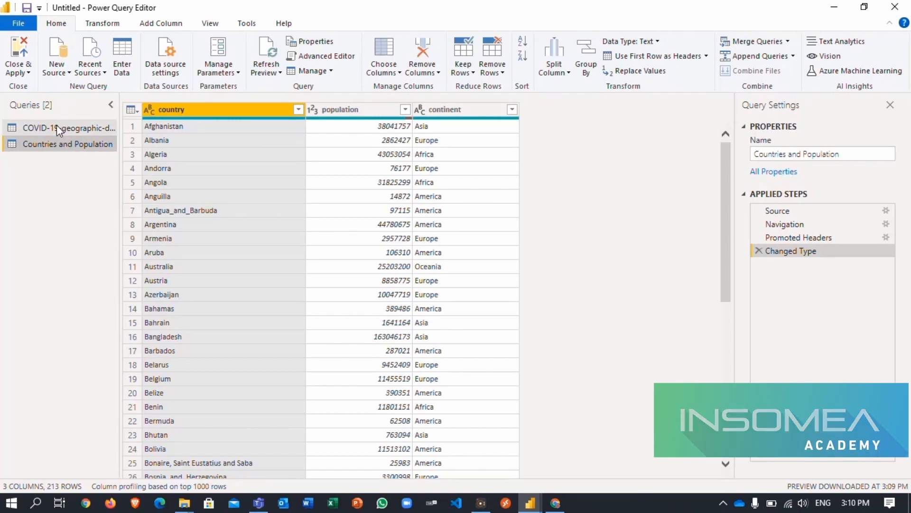
click(56, 126)
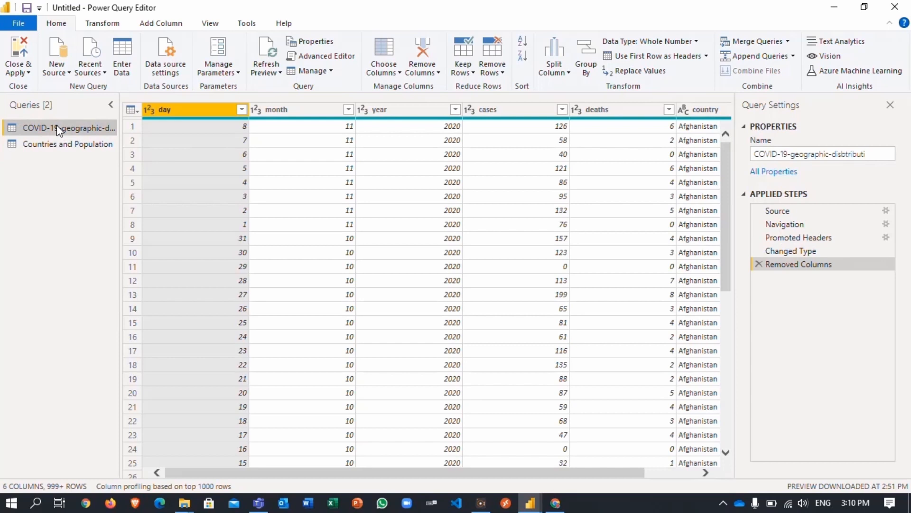
click(697, 110)
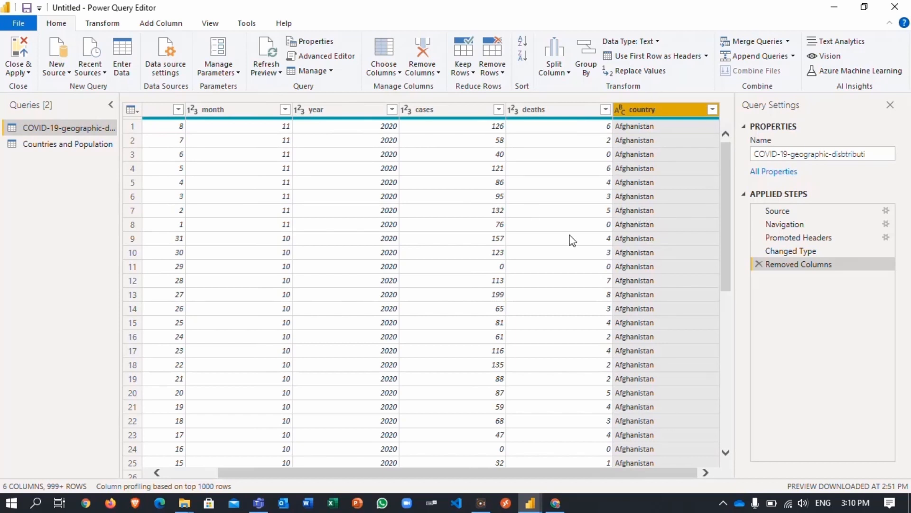
click(41, 145)
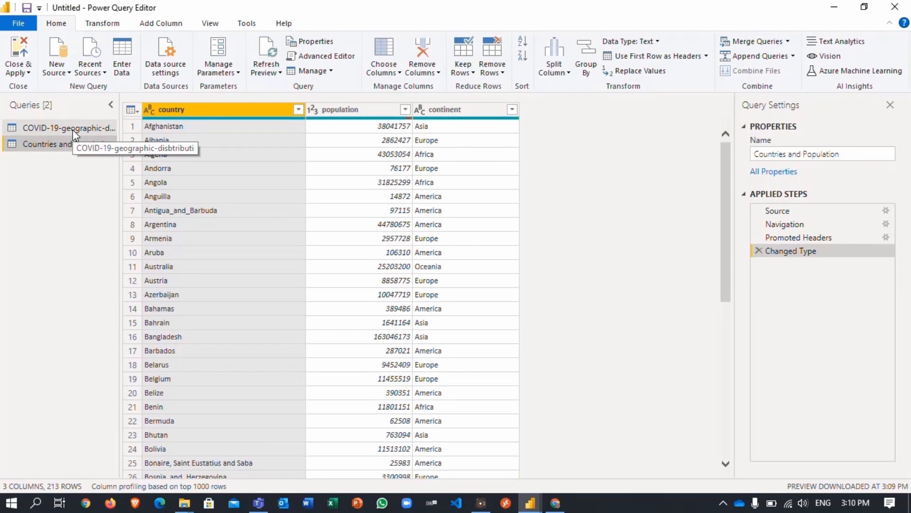
click(73, 130)
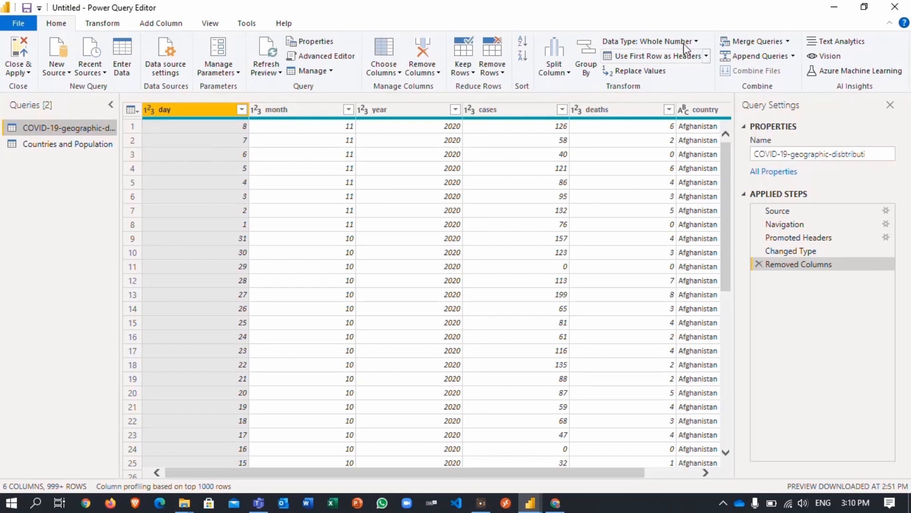
- Merge Countries and Population into the COVID-19 query on both country columns using Left Outer join
click(788, 42)
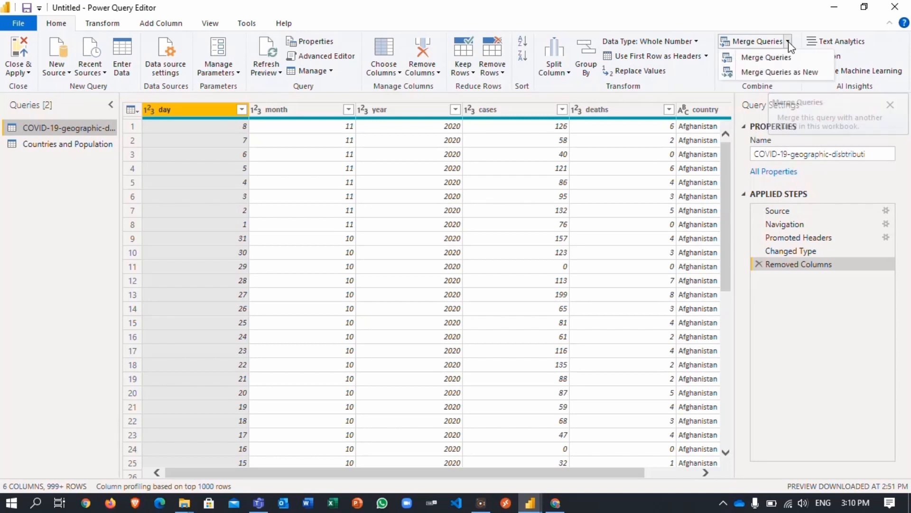
click(758, 58)
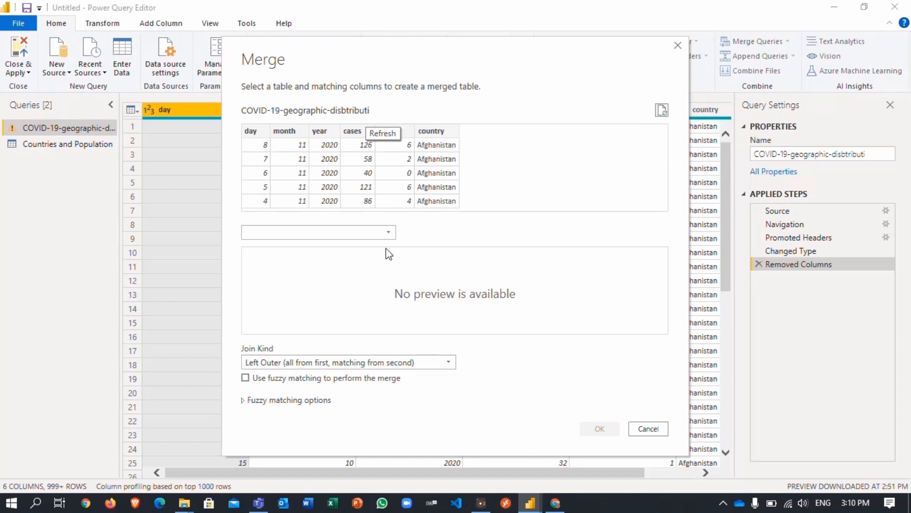
click(391, 233)
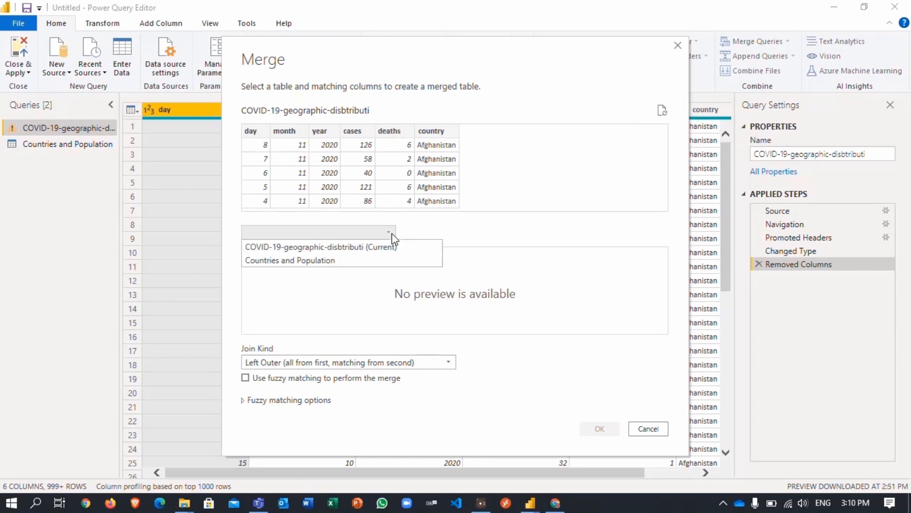
click(323, 261)
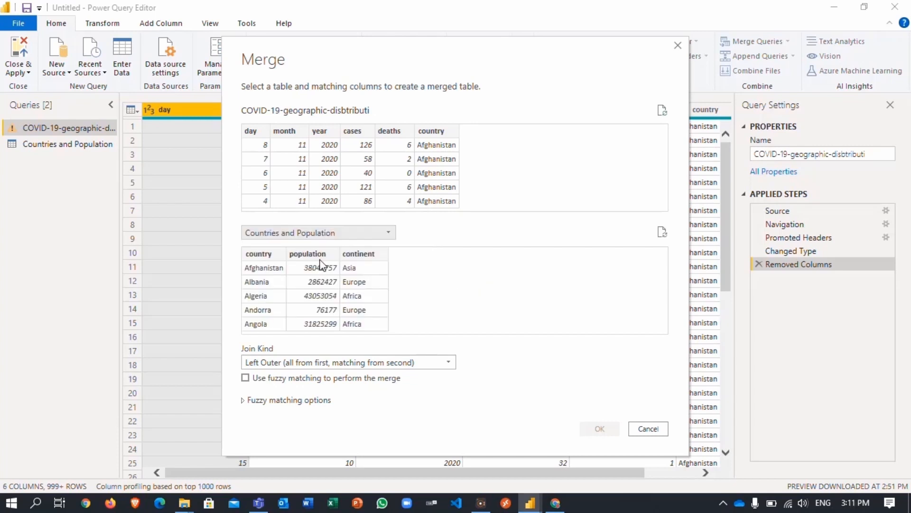
click(438, 136)
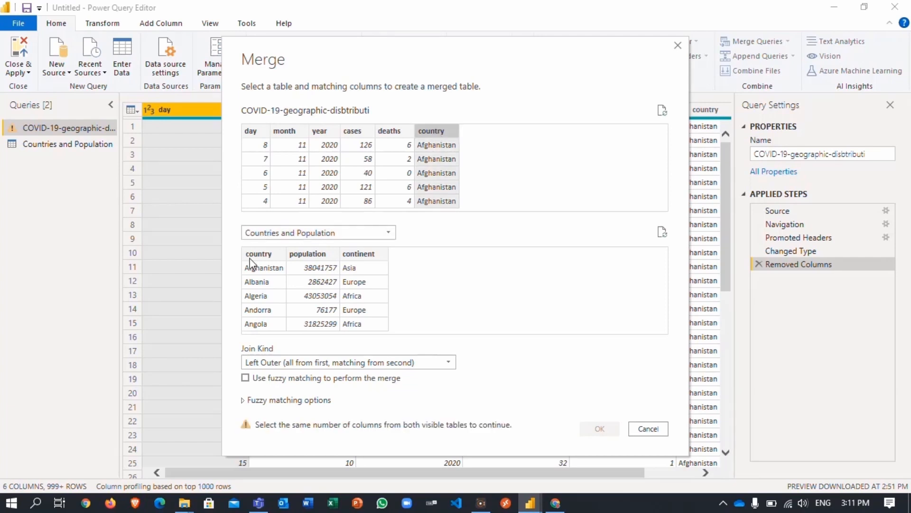
click(263, 256)
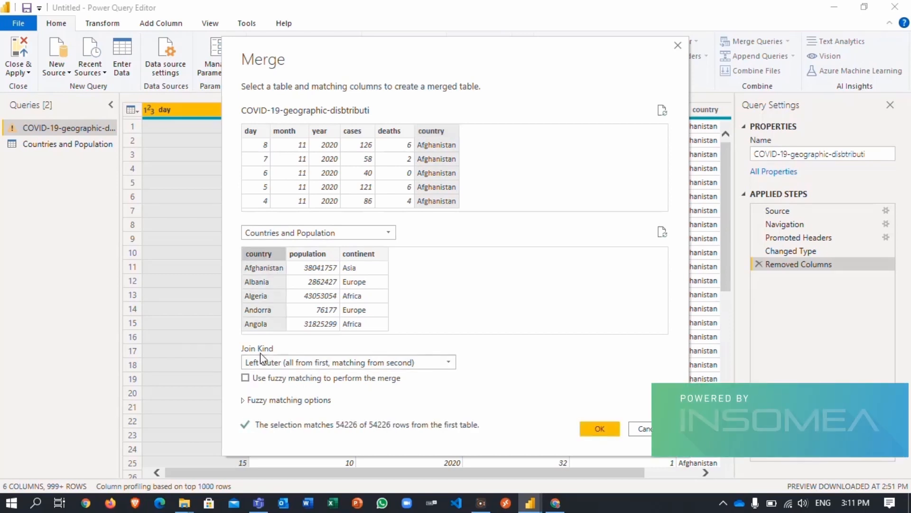
click(454, 362)
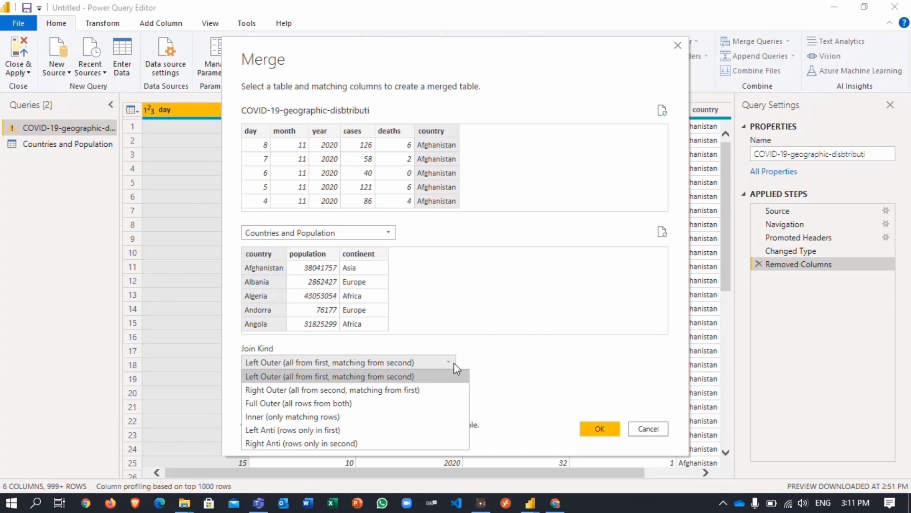
click(454, 362)
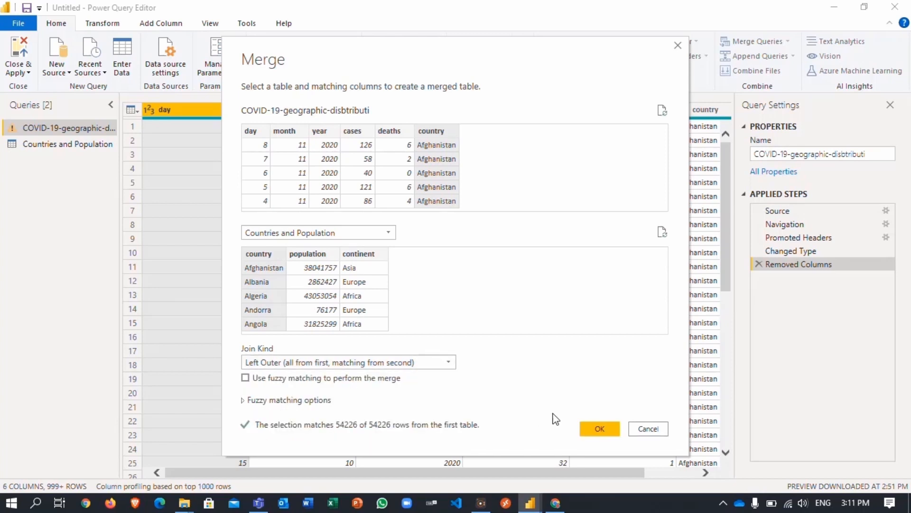
click(597, 433)
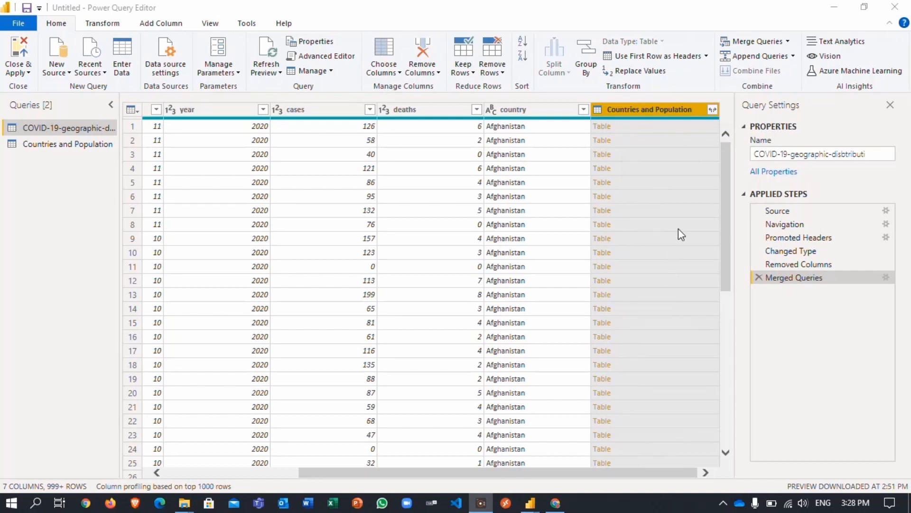
- Expand the merged Countries and Population column to include only population
click(712, 110)
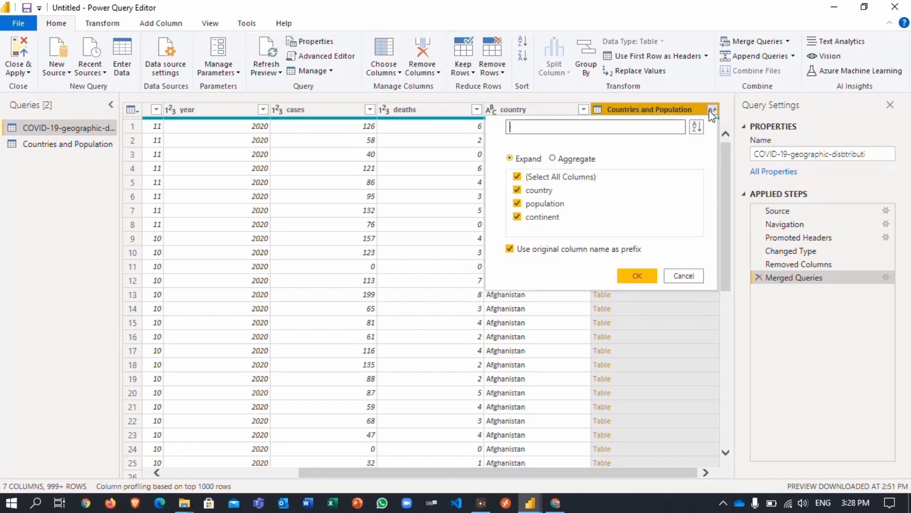
click(517, 178)
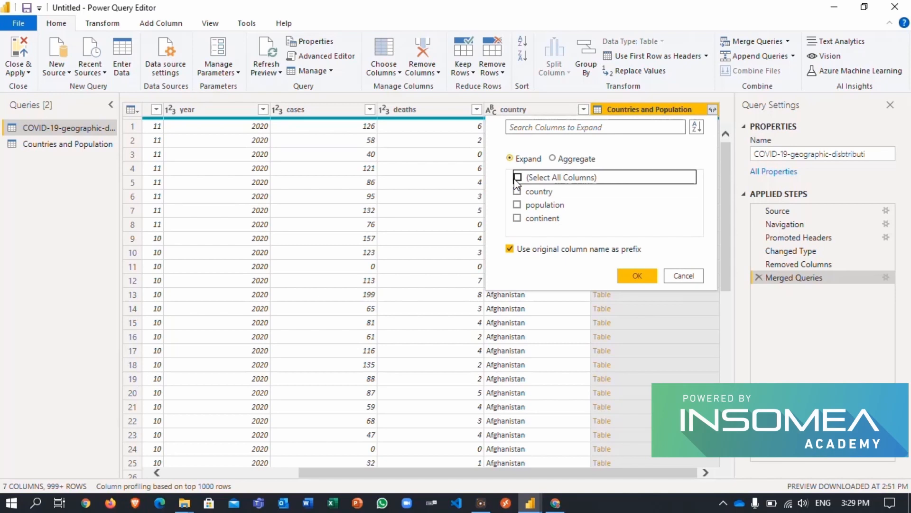
click(518, 205)
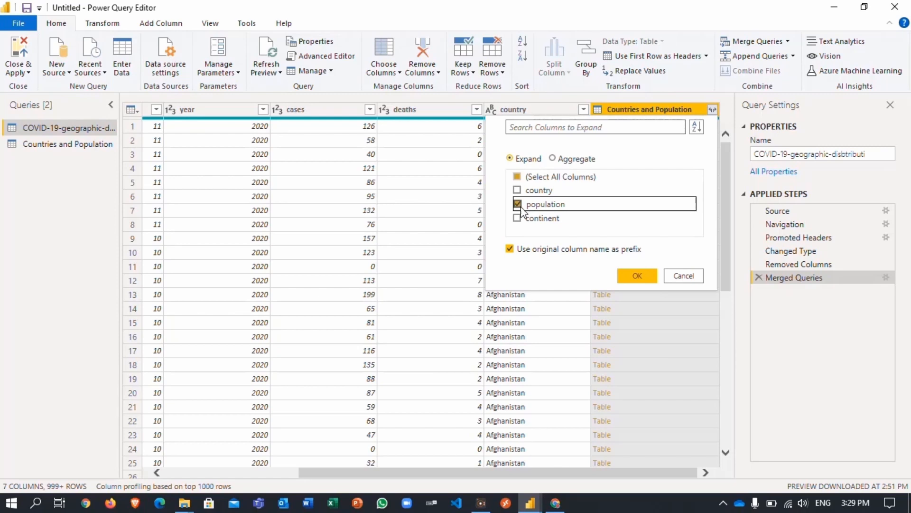
click(635, 280)
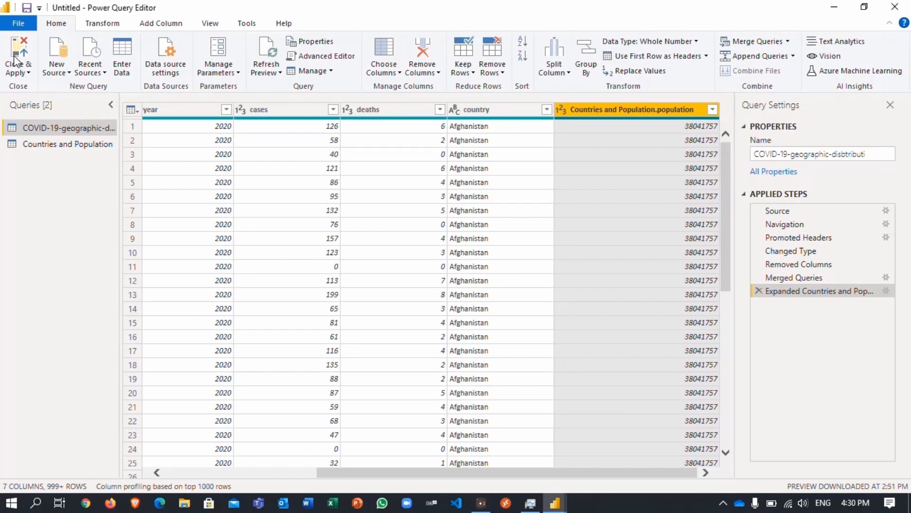
- Close & Apply the query changes, then minimize Task Manager to reveal the report
click(17, 74)
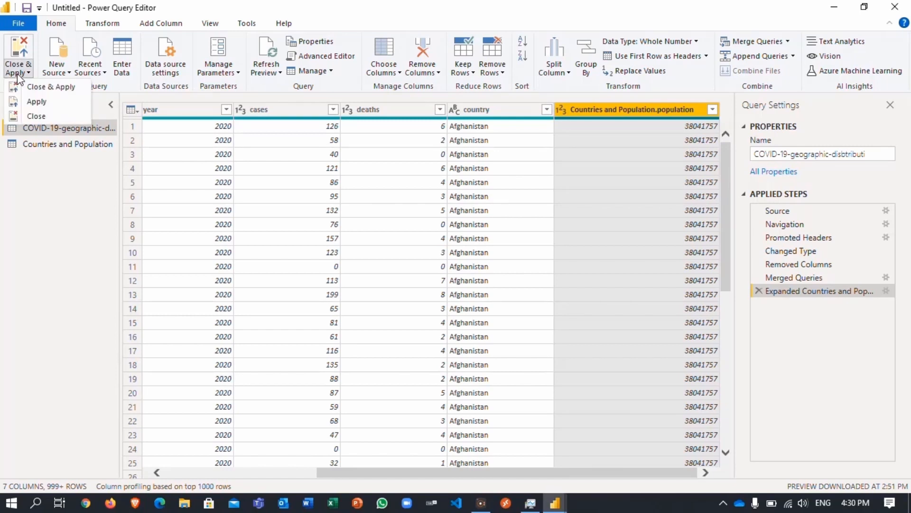
click(30, 87)
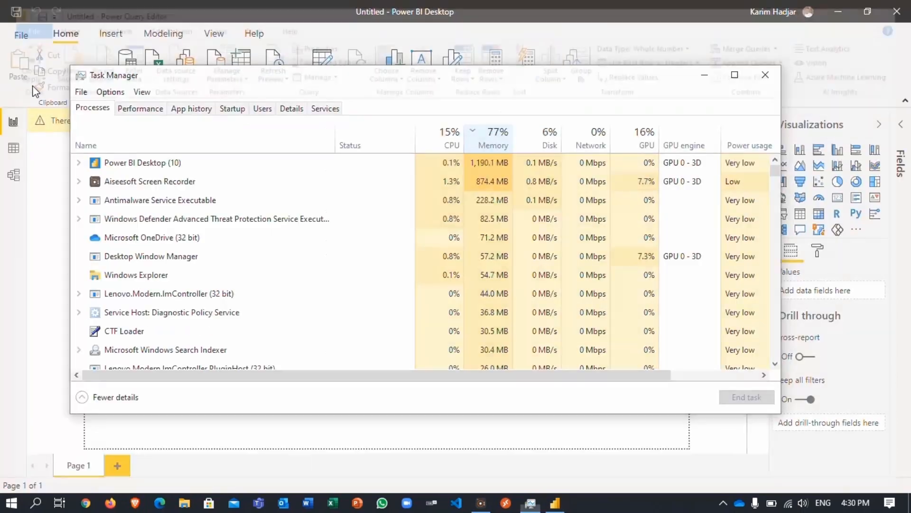
click(700, 72)
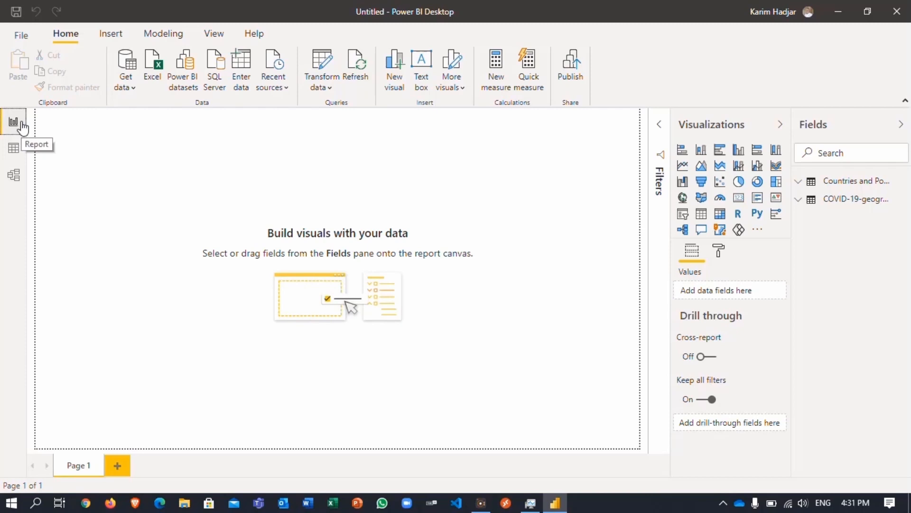
- Review the Countries and Population and COVID-19 table data, then show the model diagram
click(14, 149)
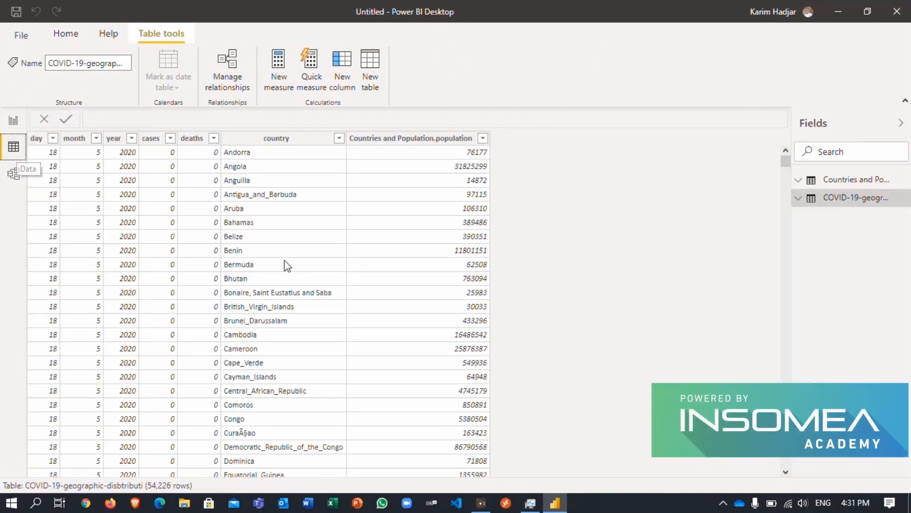
click(858, 184)
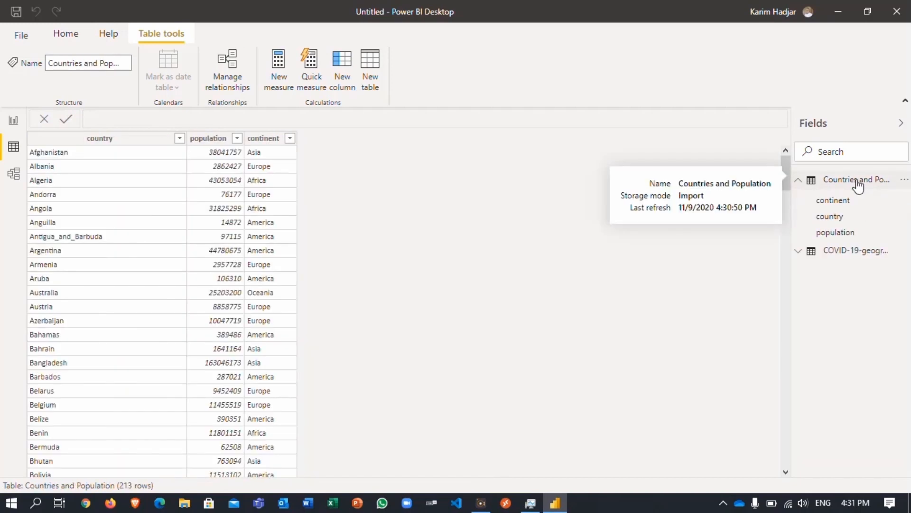
click(801, 257)
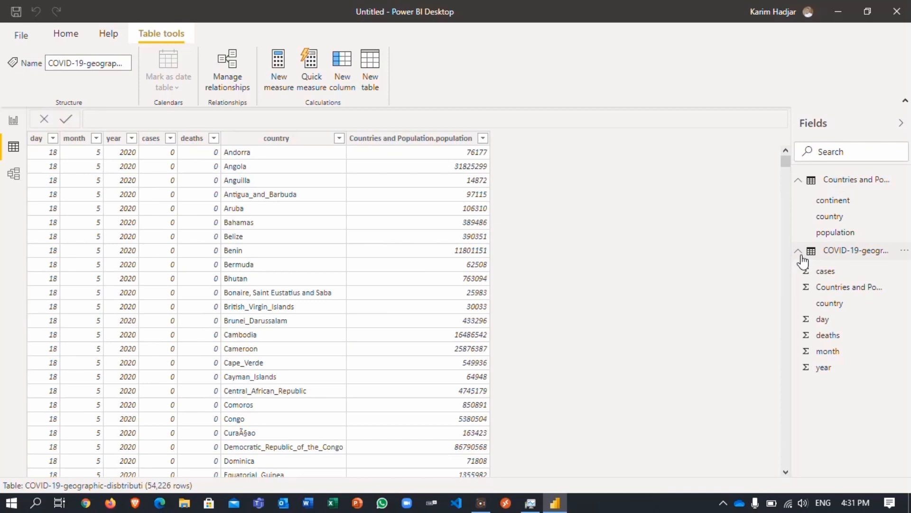
click(14, 176)
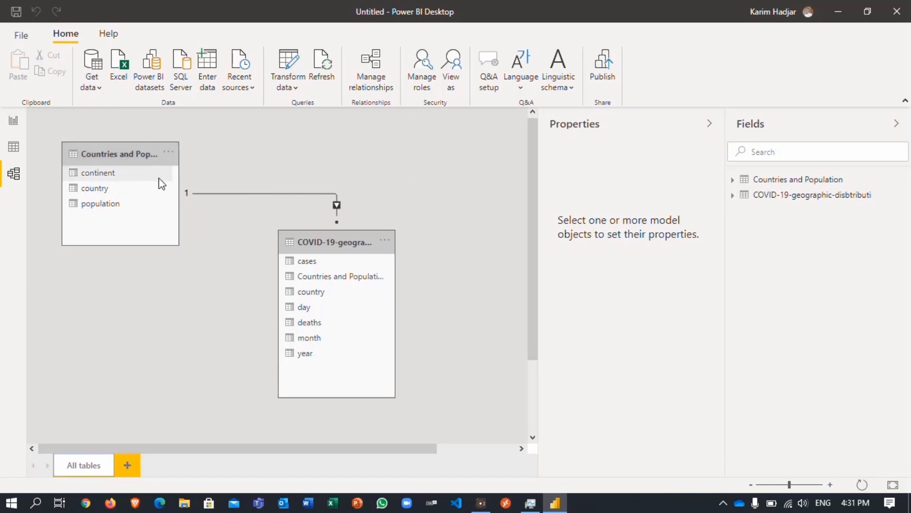
- Widen the Countries and Population and COVID-19 table cards and the diagram area
drag(185, 179, 218, 168)
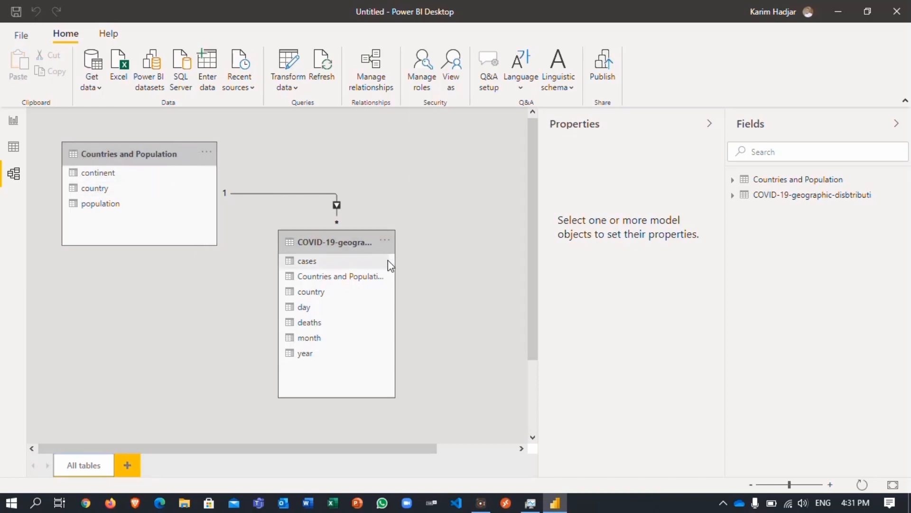
drag(397, 266, 486, 275)
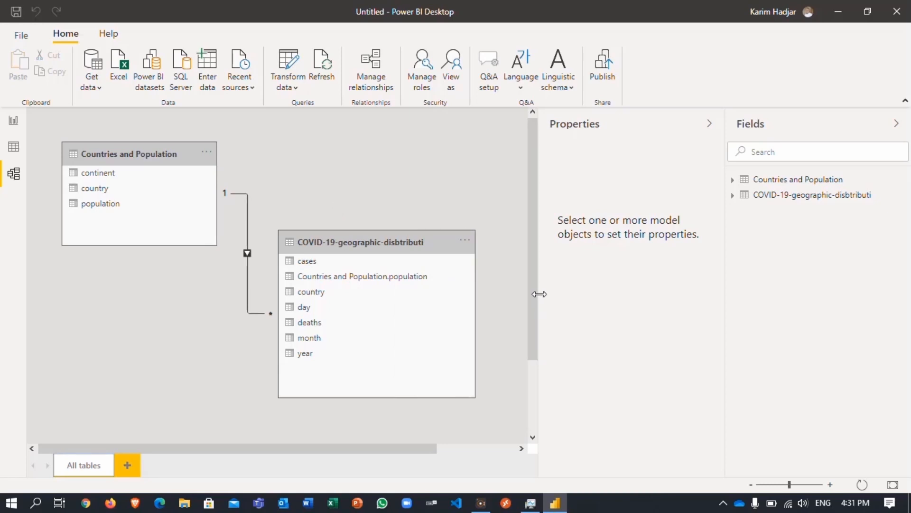
drag(539, 294, 650, 295)
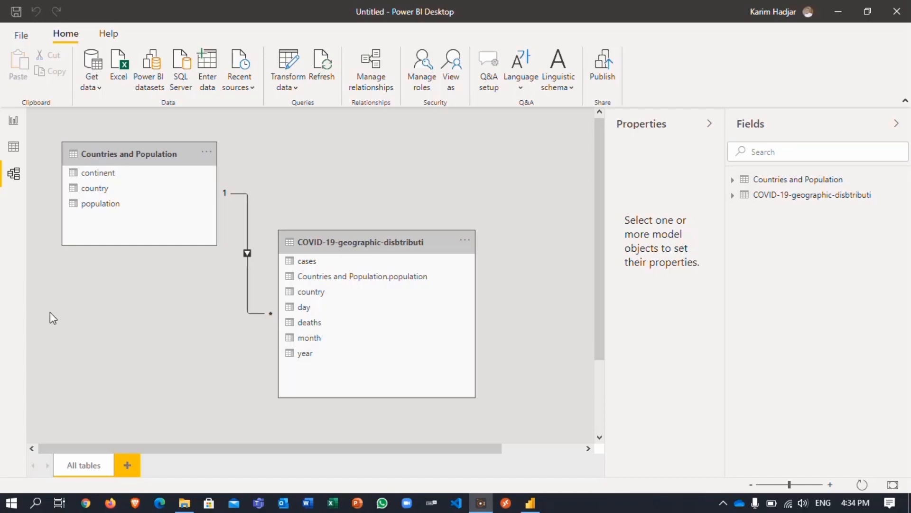
- Add a text box reading 'Covid-19 Report' to the report page
click(13, 124)
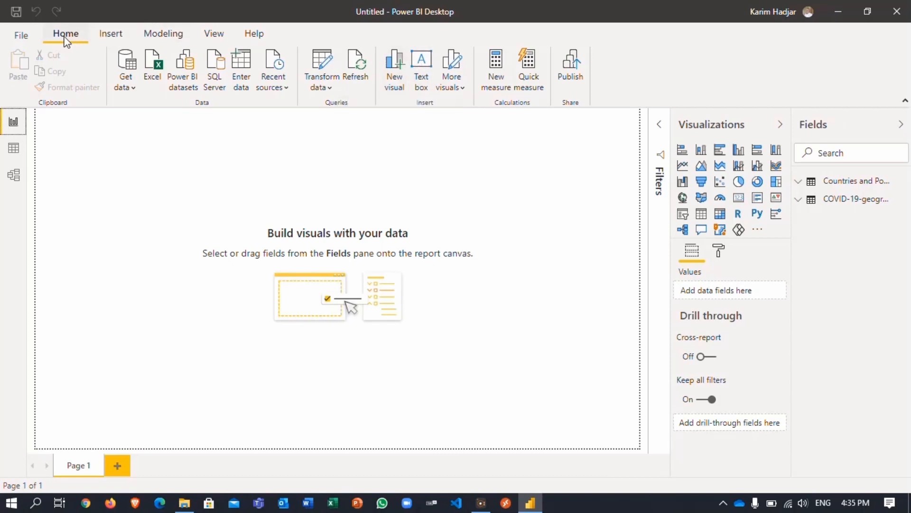
click(421, 65)
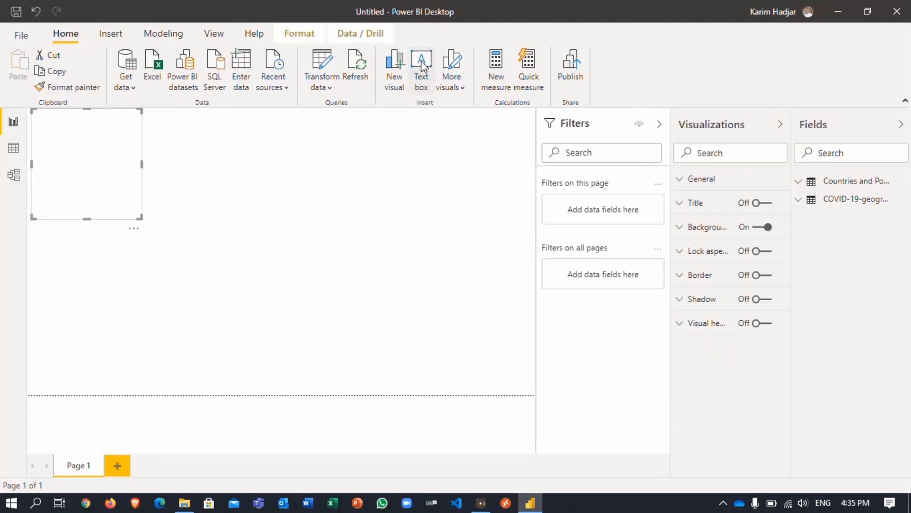
click(83, 132)
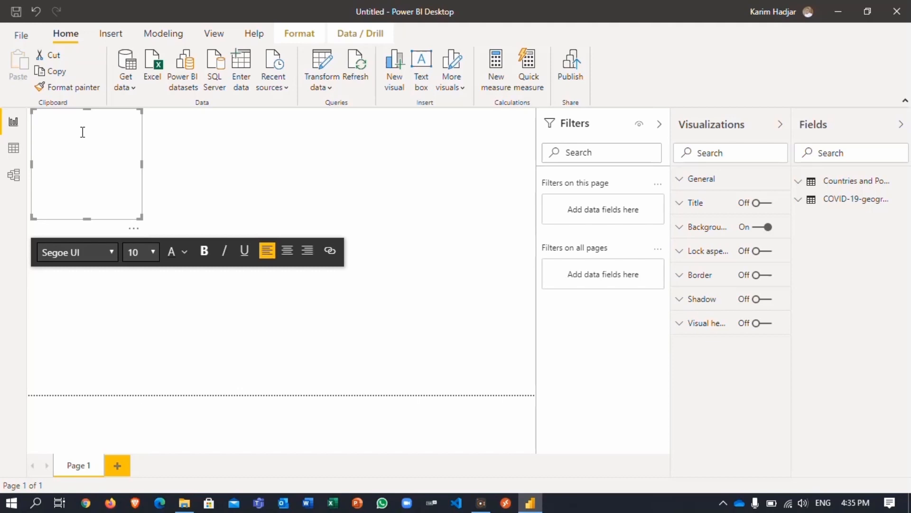
text(Covid-19)
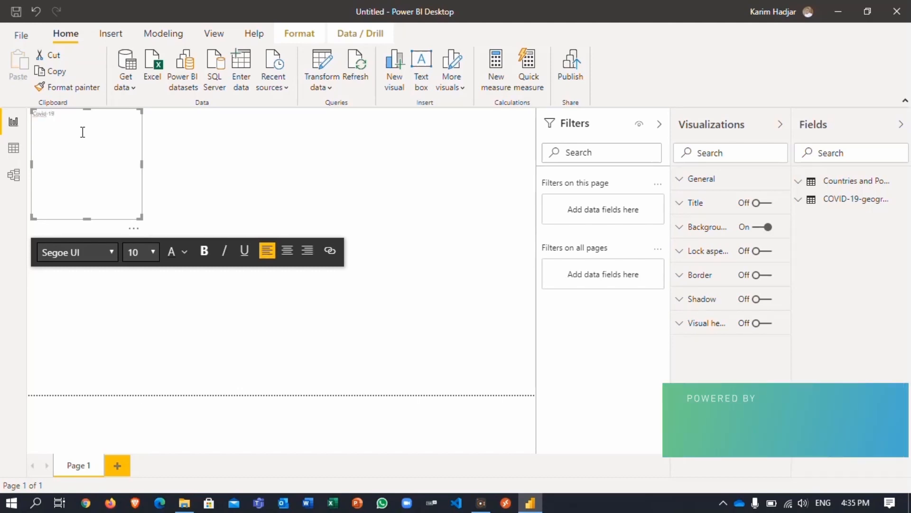
text( Report)
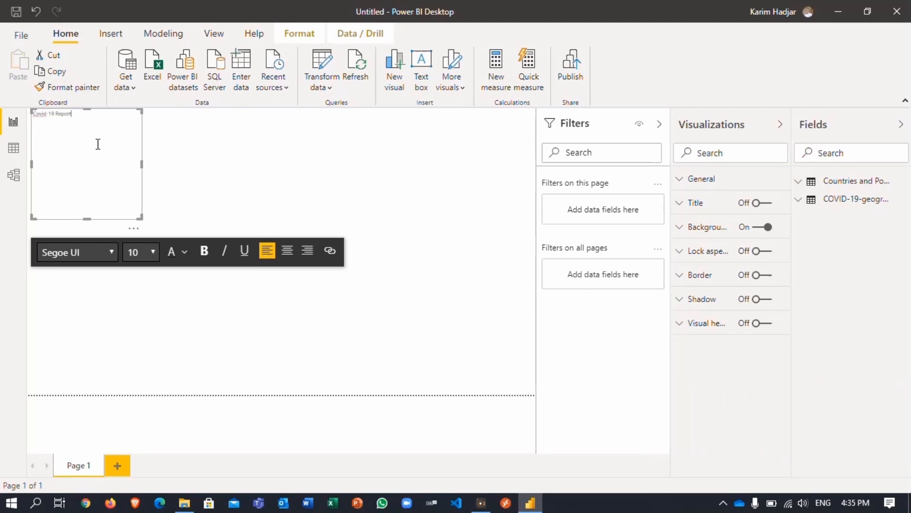
- Set the title text to size 28 and resize its box to fit
drag(73, 114, 25, 116)
click(151, 254)
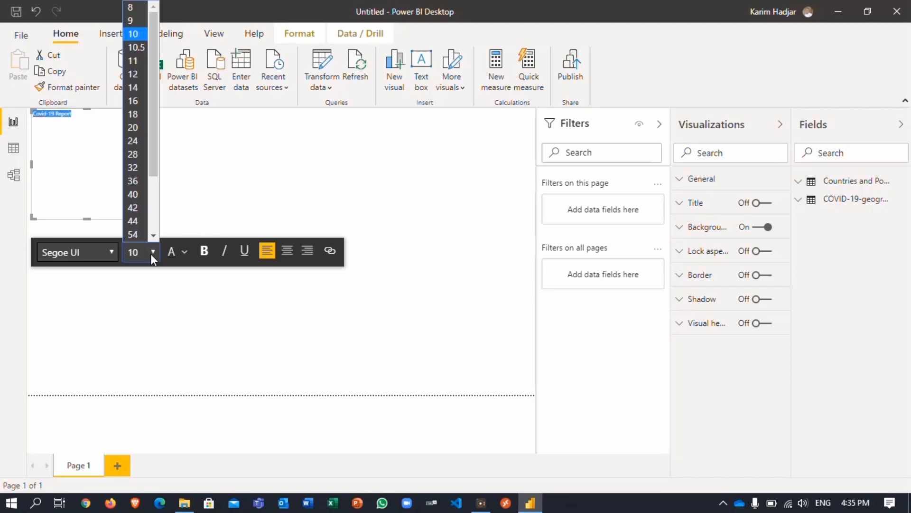
click(136, 127)
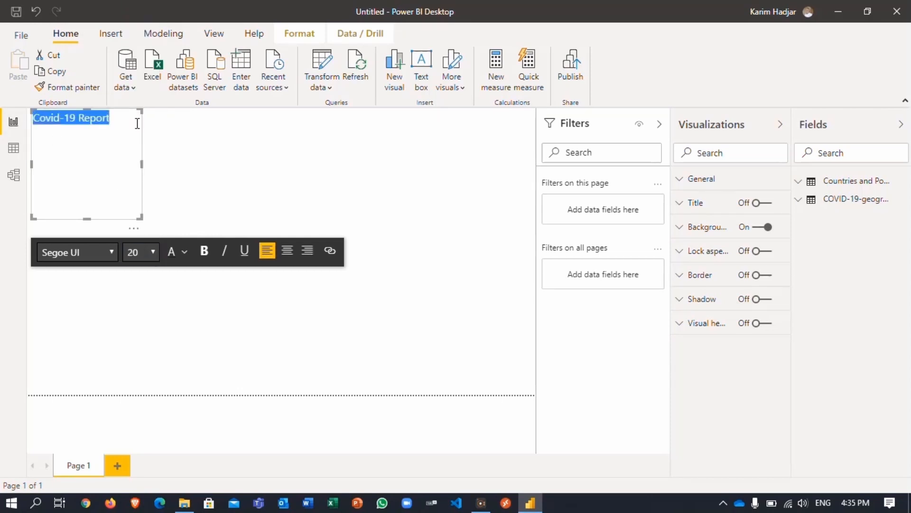
click(153, 248)
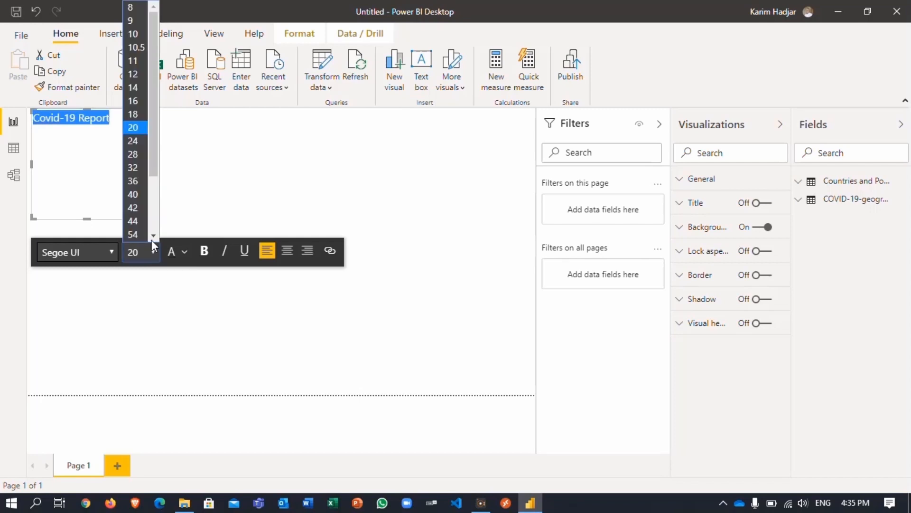
click(138, 155)
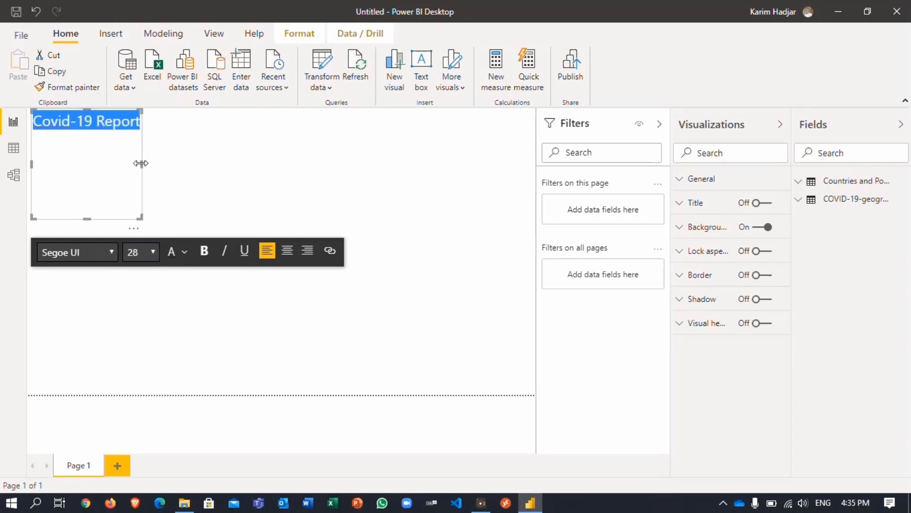
drag(141, 163, 339, 157)
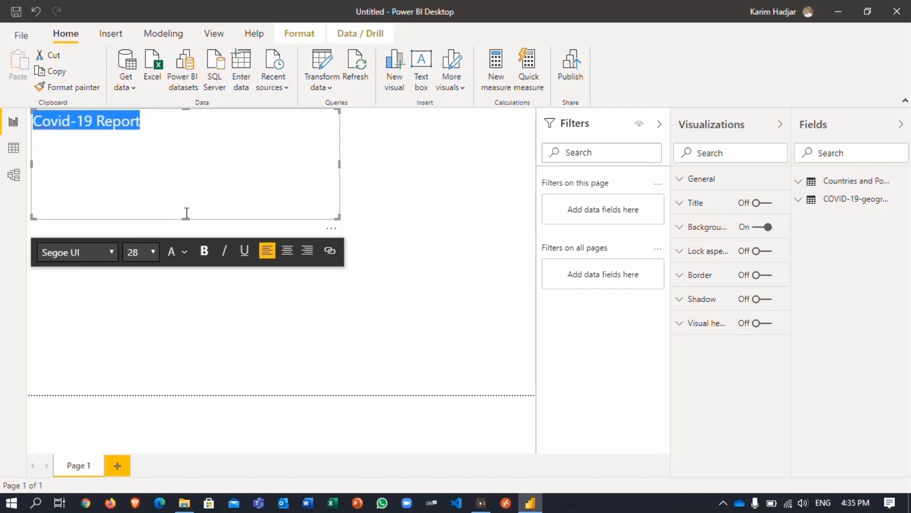
drag(185, 217, 185, 141)
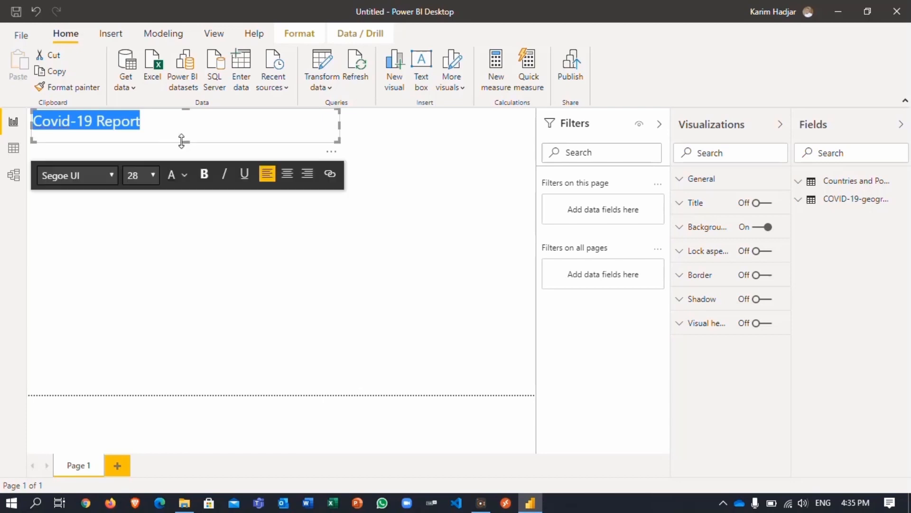
click(137, 232)
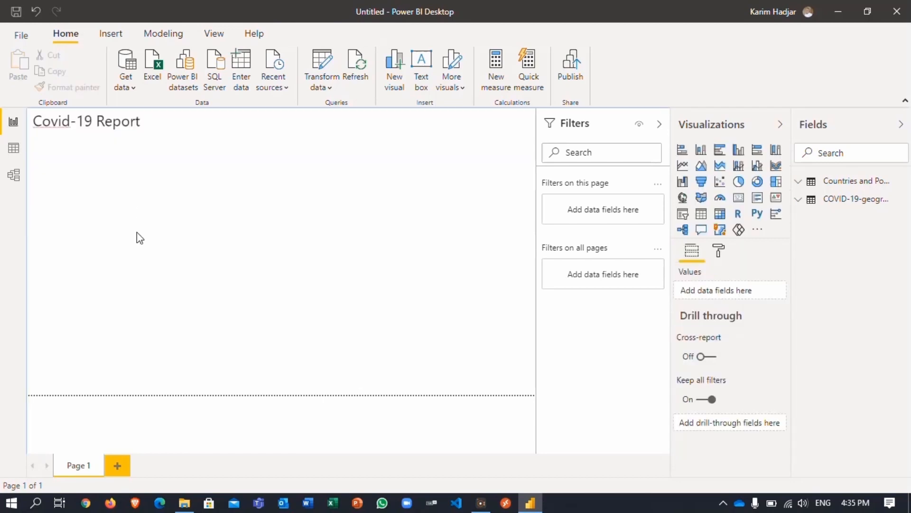
- Build a deaths by country column chart and move it up under the title
click(799, 203)
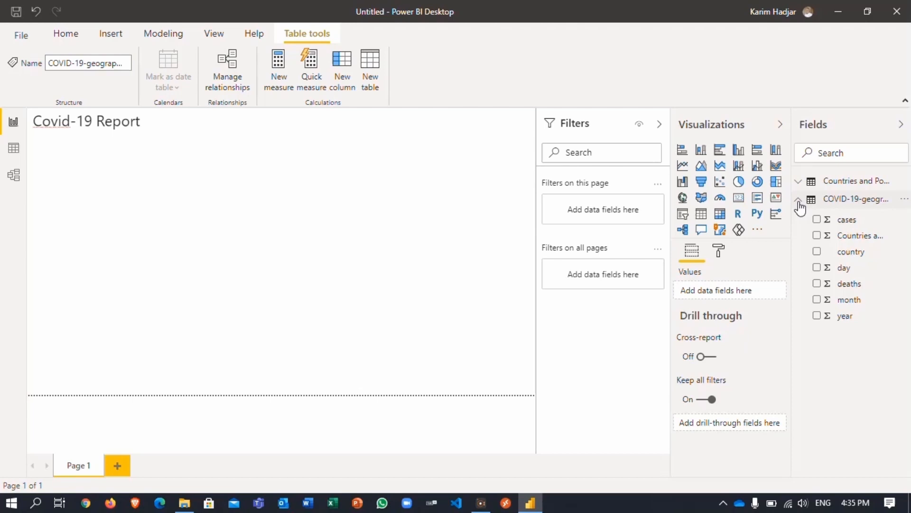
click(818, 293)
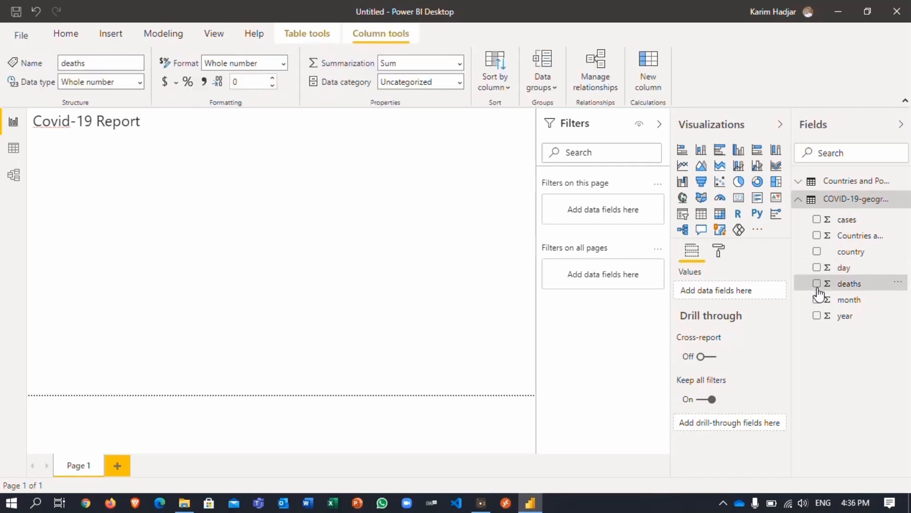
click(817, 284)
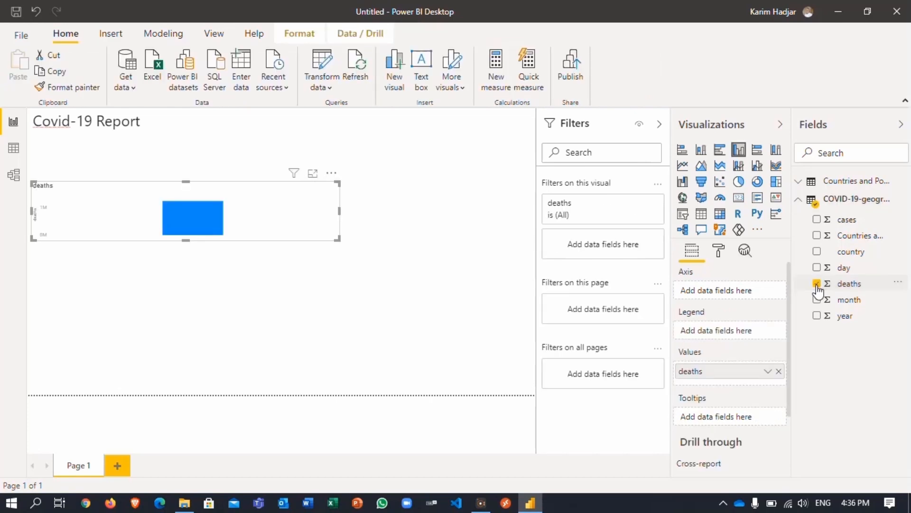
click(817, 237)
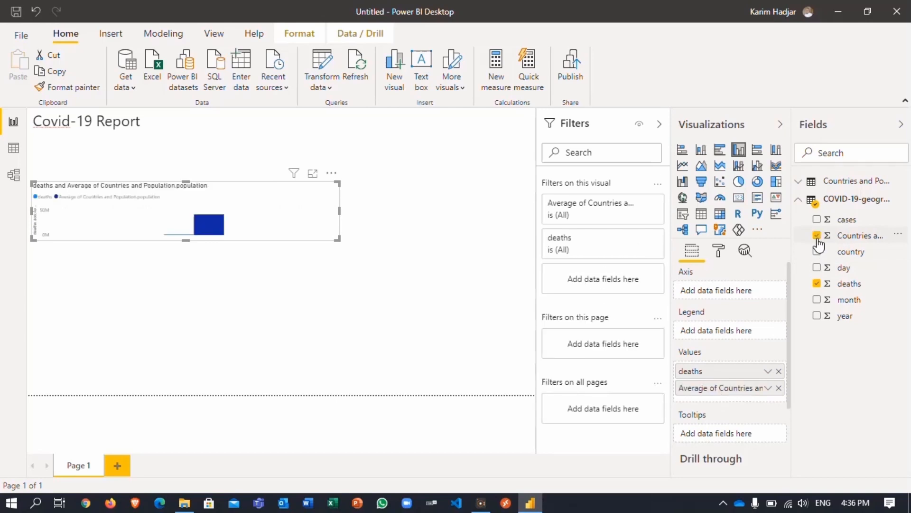
click(818, 237)
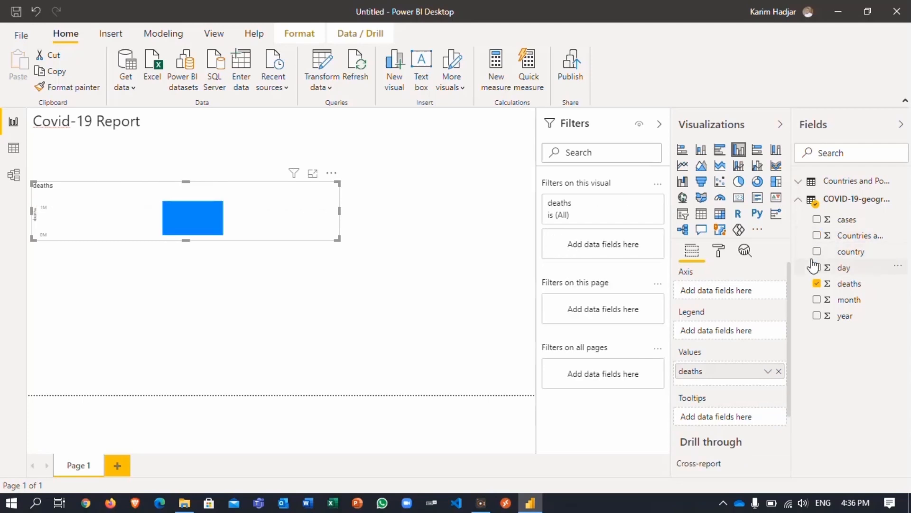
click(816, 253)
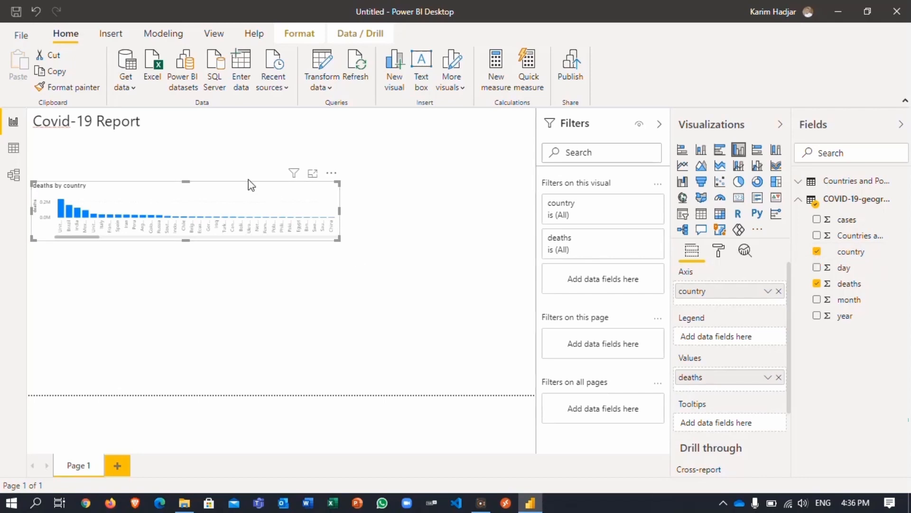
drag(248, 185, 251, 168)
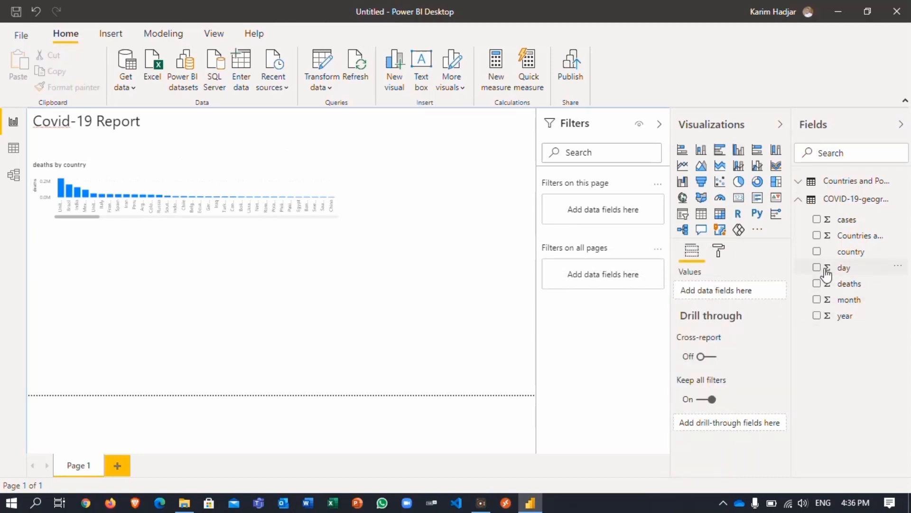
- Add a cases by country column chart, hide Filters, and narrow both charts
click(816, 219)
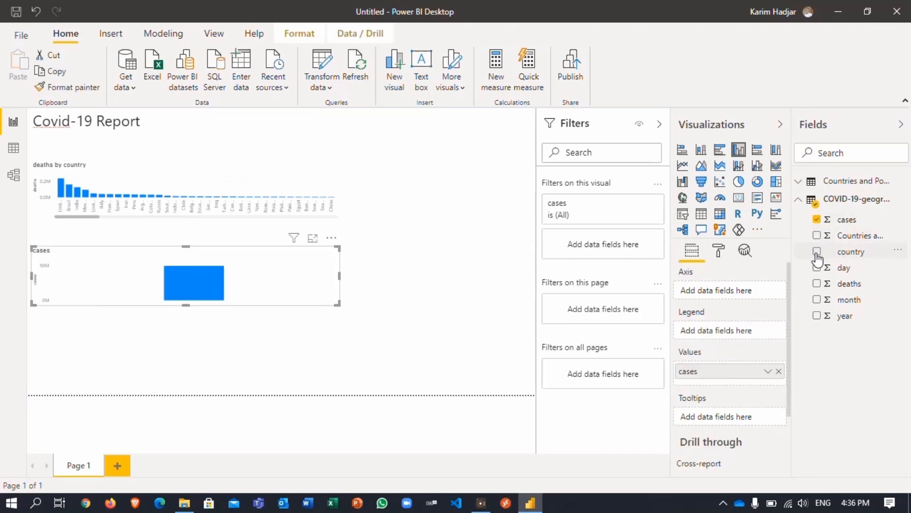
click(816, 253)
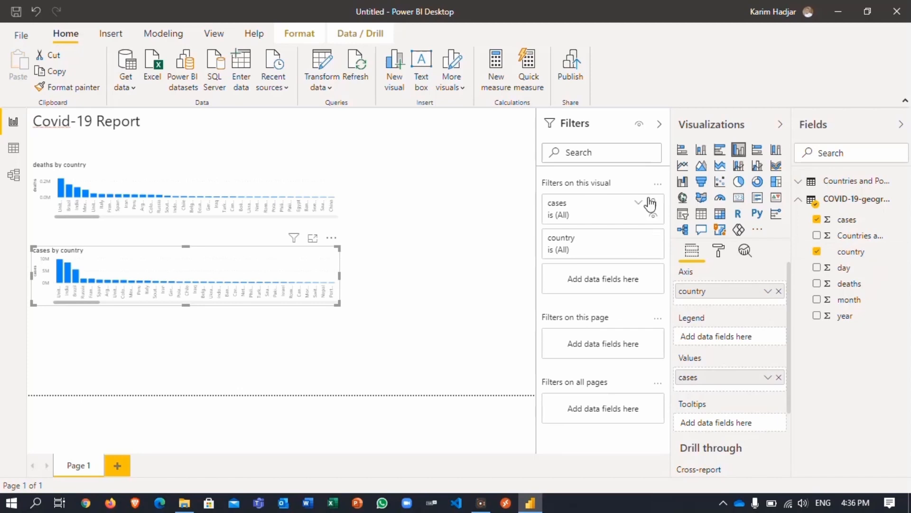
click(661, 125)
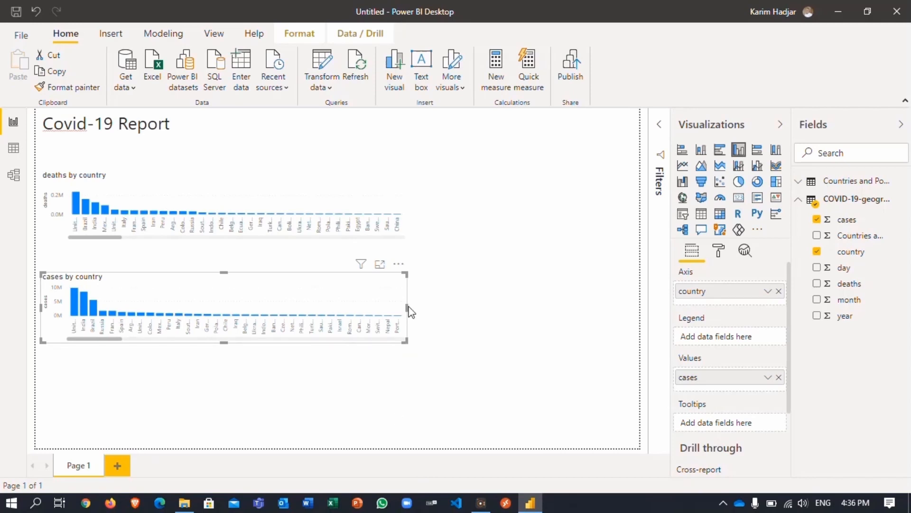
drag(406, 309, 305, 315)
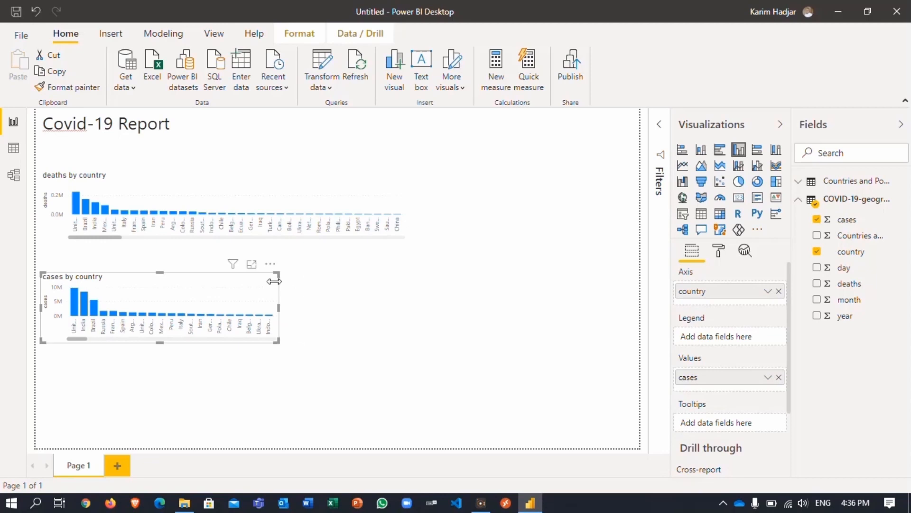
click(354, 221)
drag(407, 209, 281, 212)
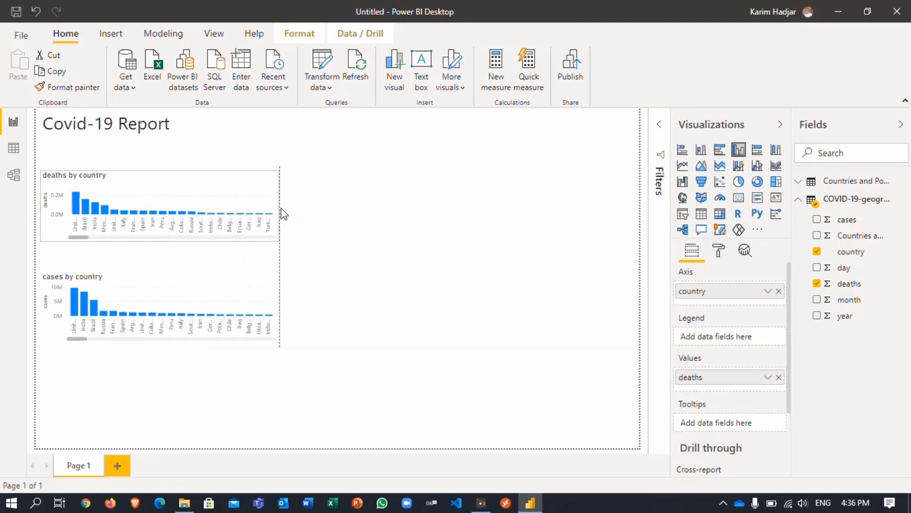
click(418, 276)
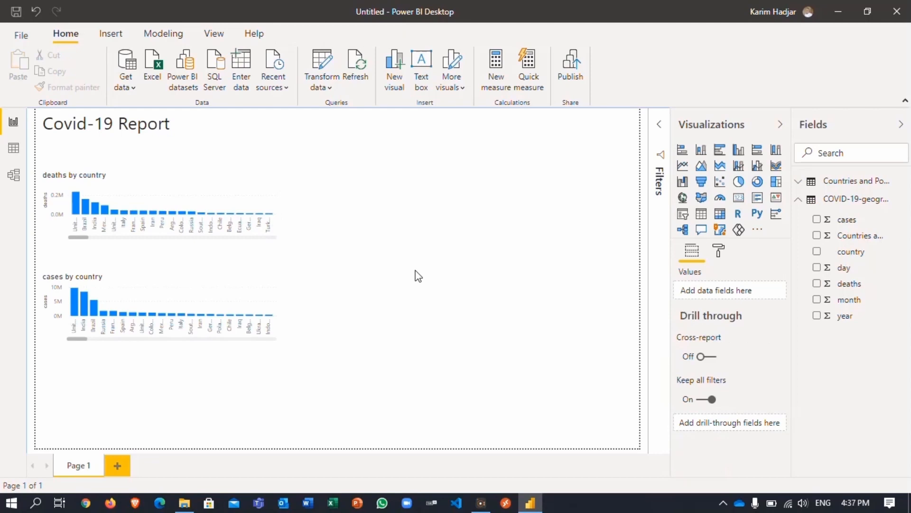
- Place a country map beside the deaths chart, widen it, and size bubbles by deaths
click(817, 251)
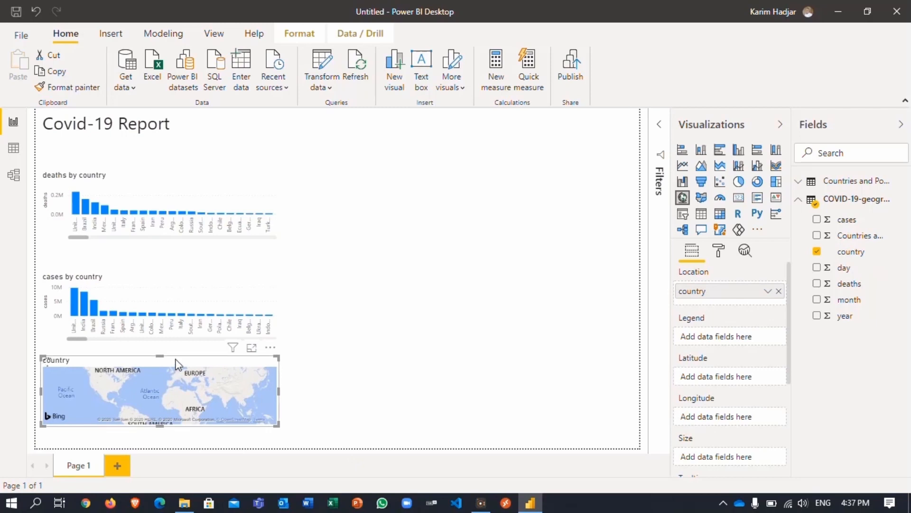
drag(182, 357, 465, 176)
drag(558, 240, 615, 239)
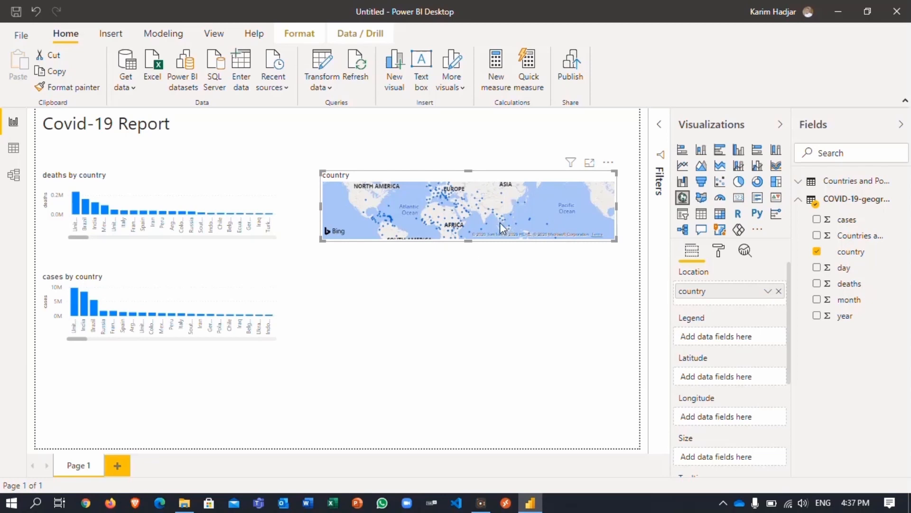
click(818, 283)
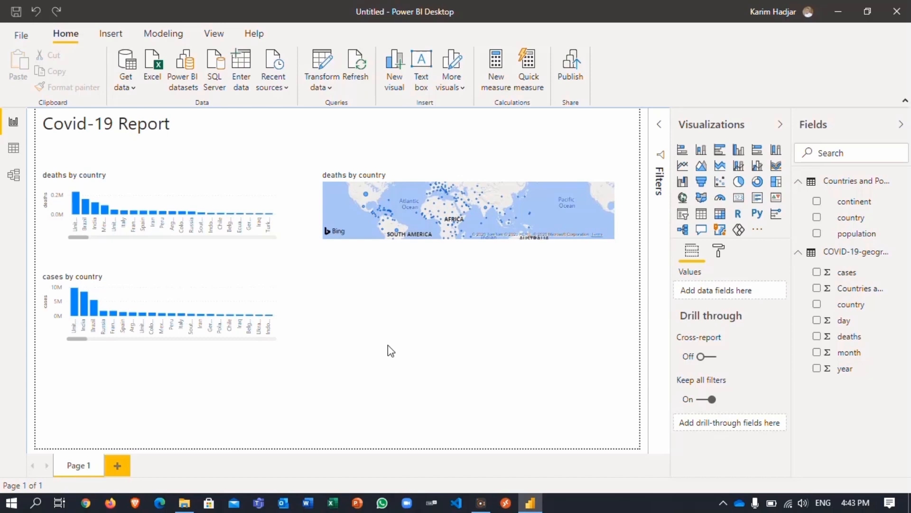
- Add a country and population table below the map, then insert an empty slicer
click(702, 215)
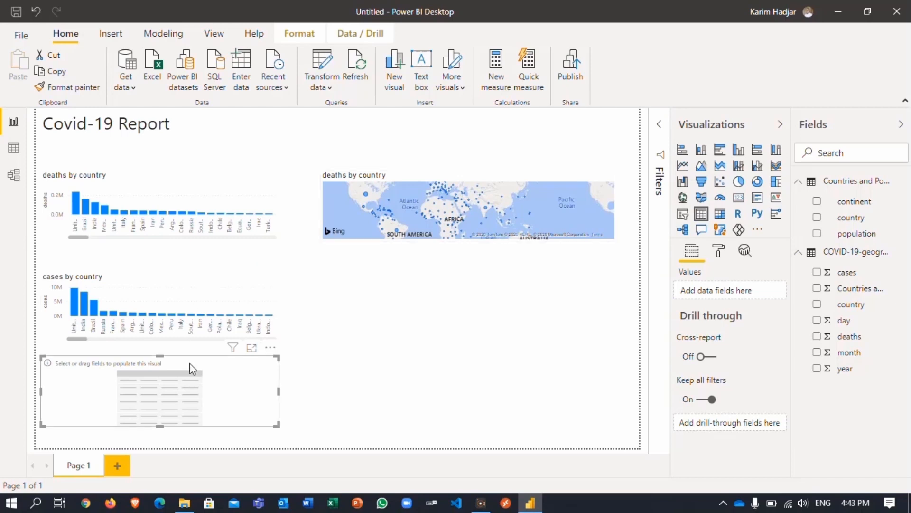
drag(204, 362, 480, 266)
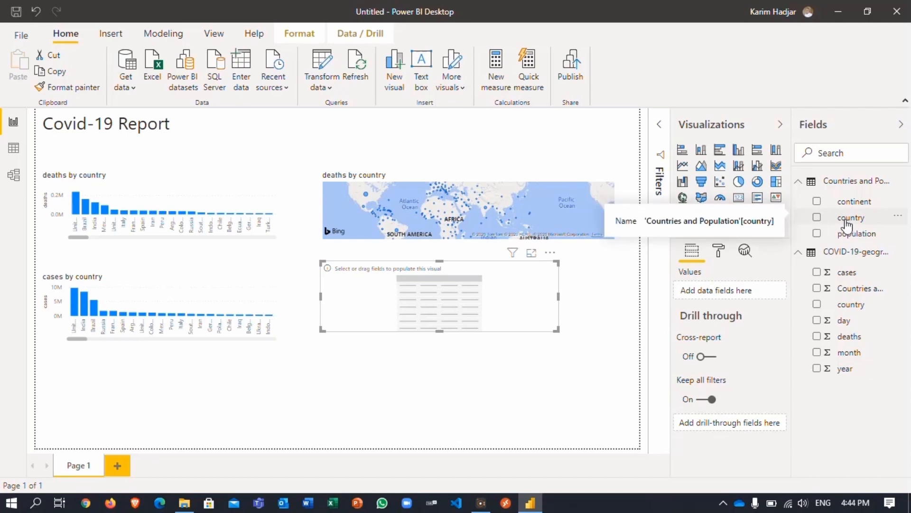
drag(847, 225, 440, 299)
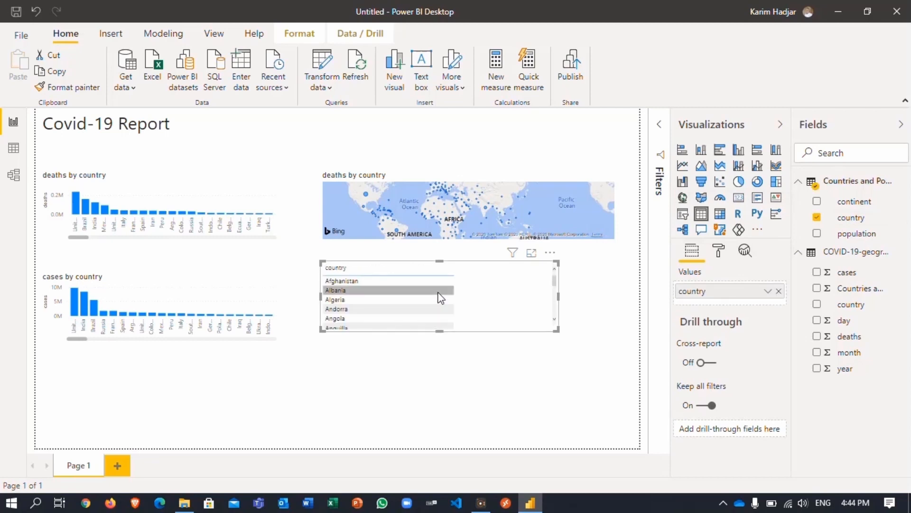
drag(850, 235, 495, 300)
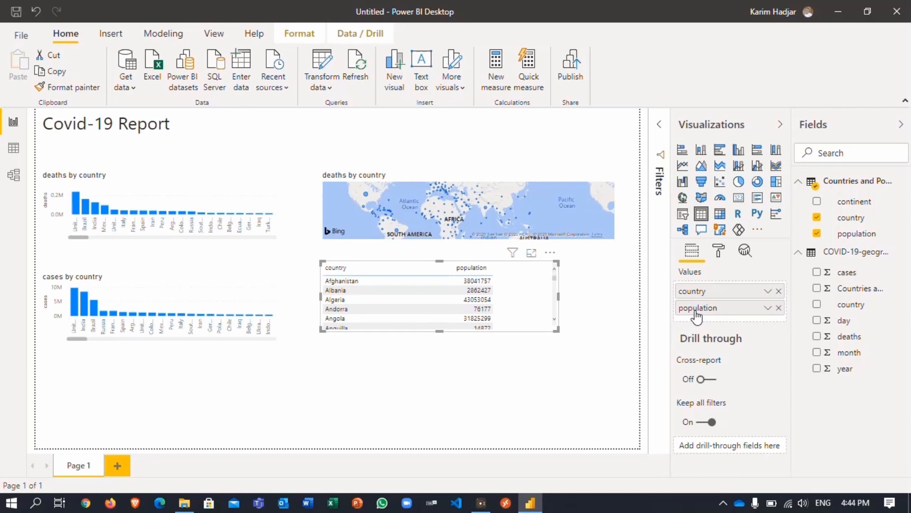
drag(696, 308, 691, 290)
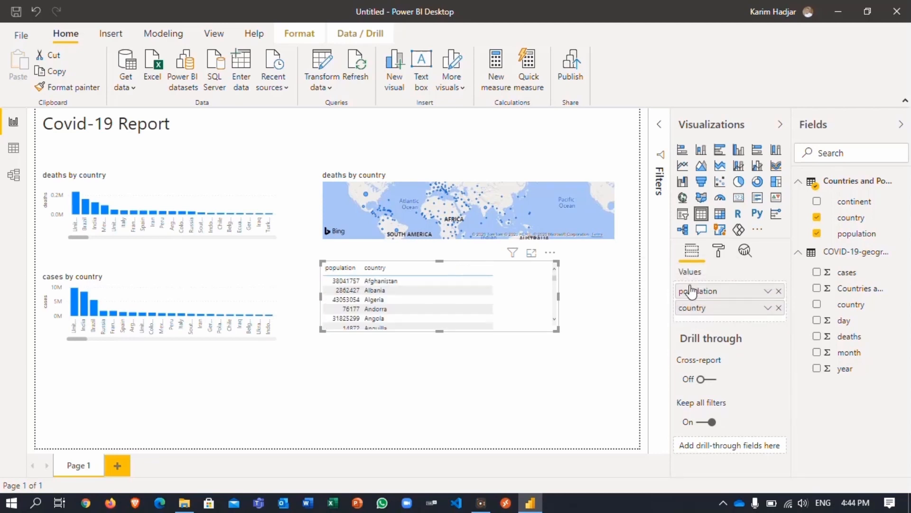
drag(695, 293, 696, 321)
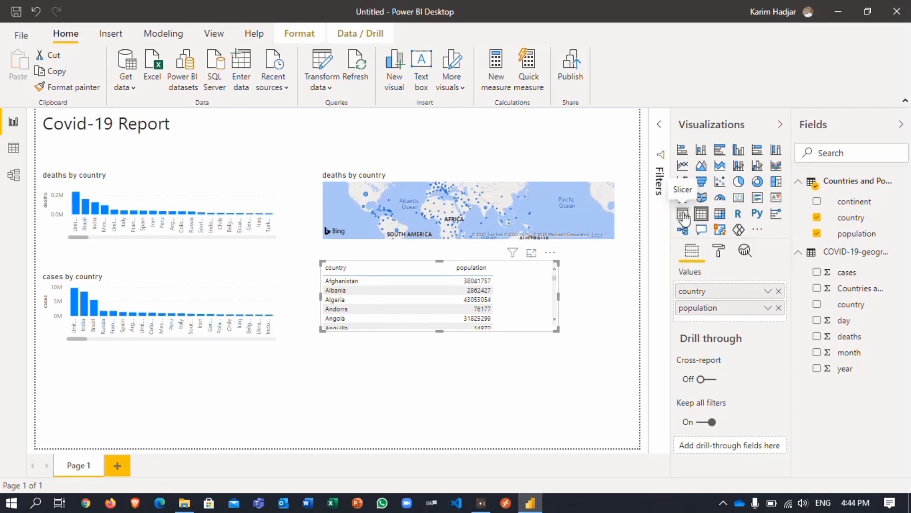
click(487, 390)
click(683, 214)
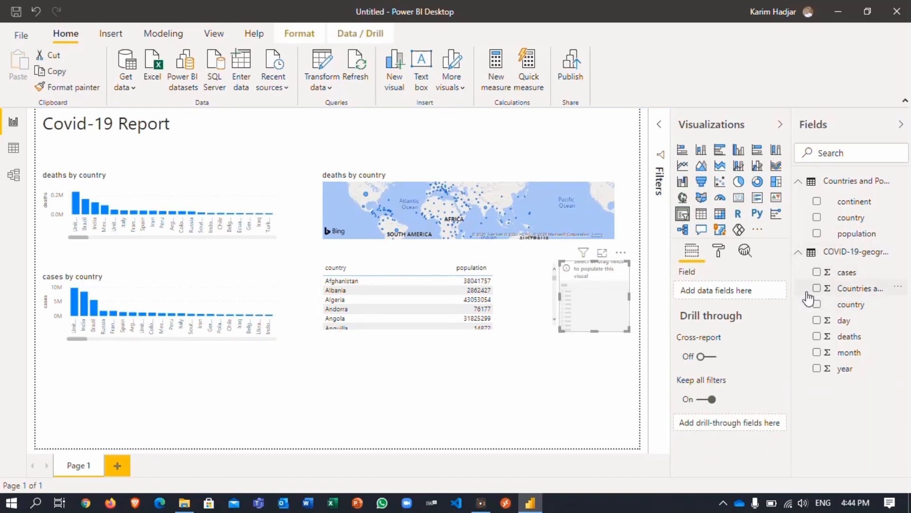
- Make the slicer list countries, filter the page to Algeria, and make the slicer taller
click(817, 219)
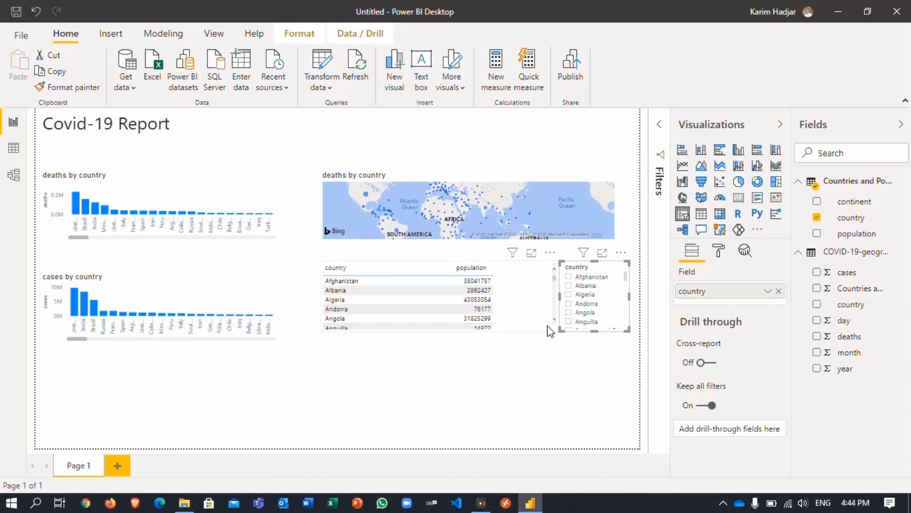
click(569, 294)
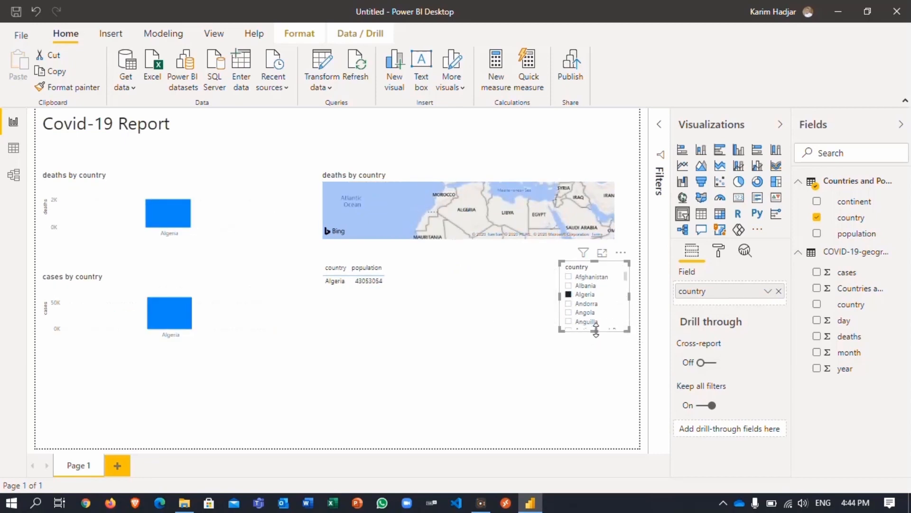
drag(596, 330, 589, 447)
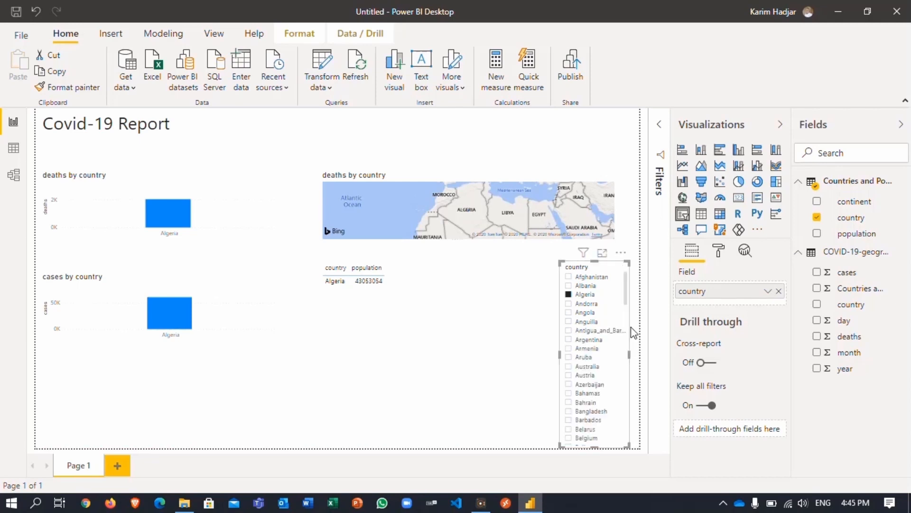
- Scroll the country list and add Morocco alongside Algeria in the filter
scroll(622, 332, down, 10)
scroll(620, 413, down, 5)
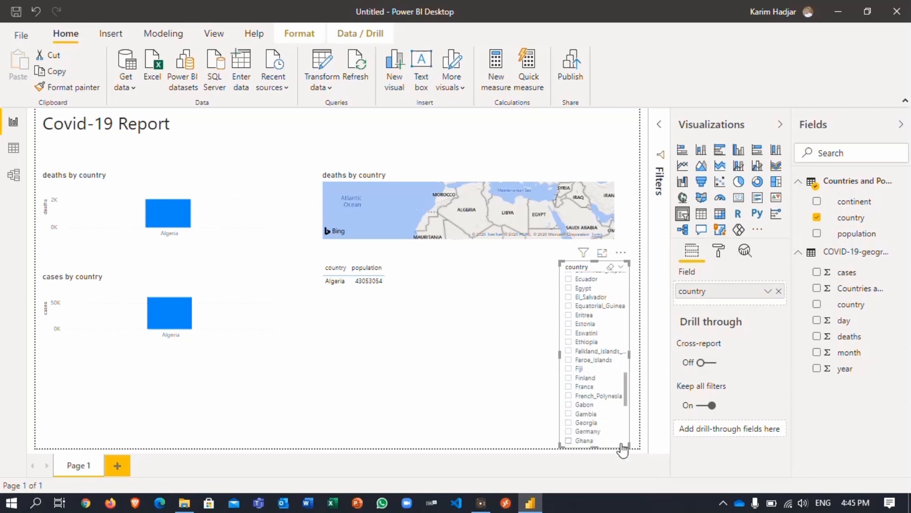
scroll(627, 428, down, 4)
scroll(629, 428, down, 8)
scroll(630, 446, down, 10)
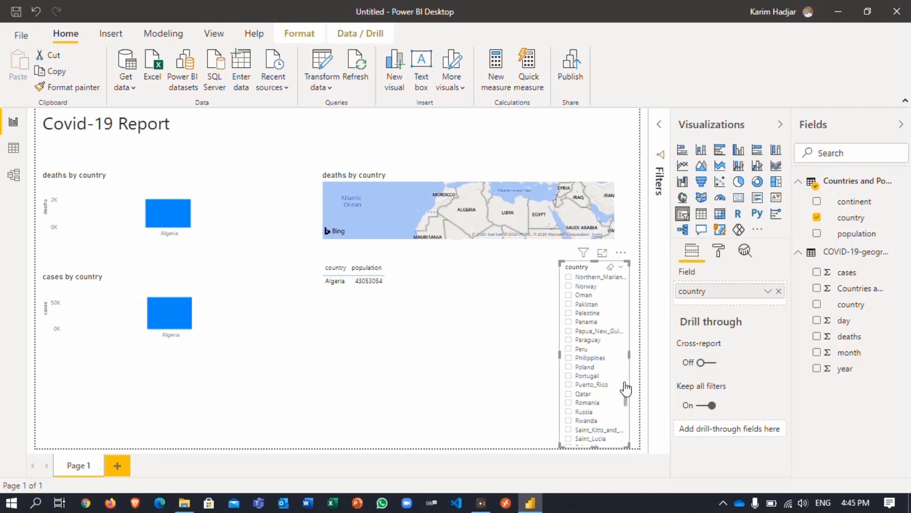
scroll(625, 385, up, 4)
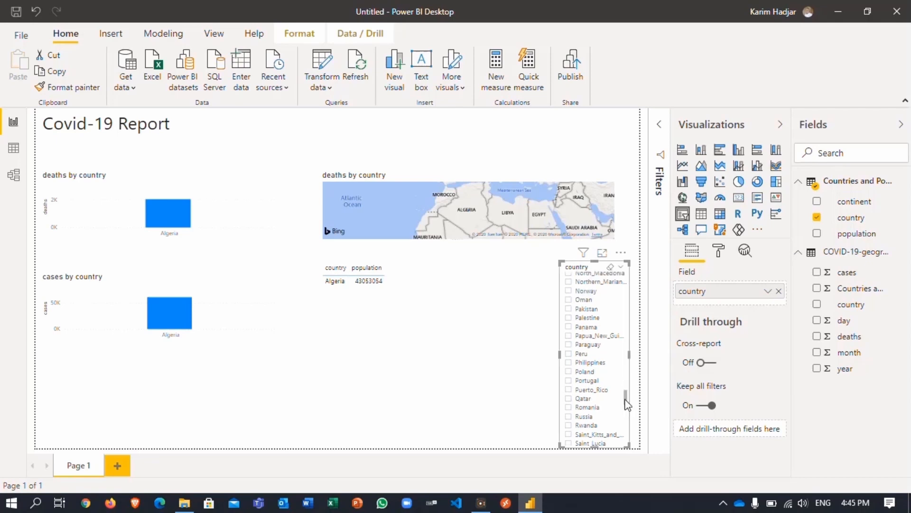
drag(627, 392, 627, 381)
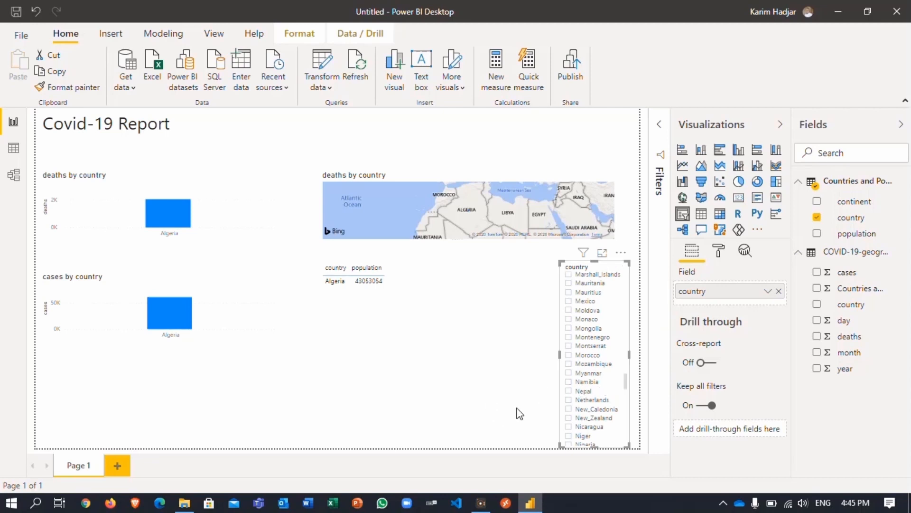
click(569, 358)
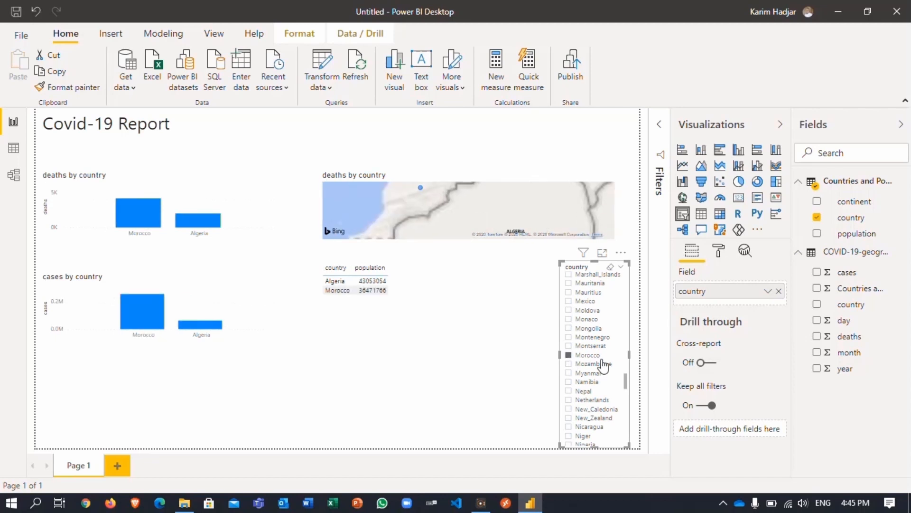
drag(626, 382, 626, 446)
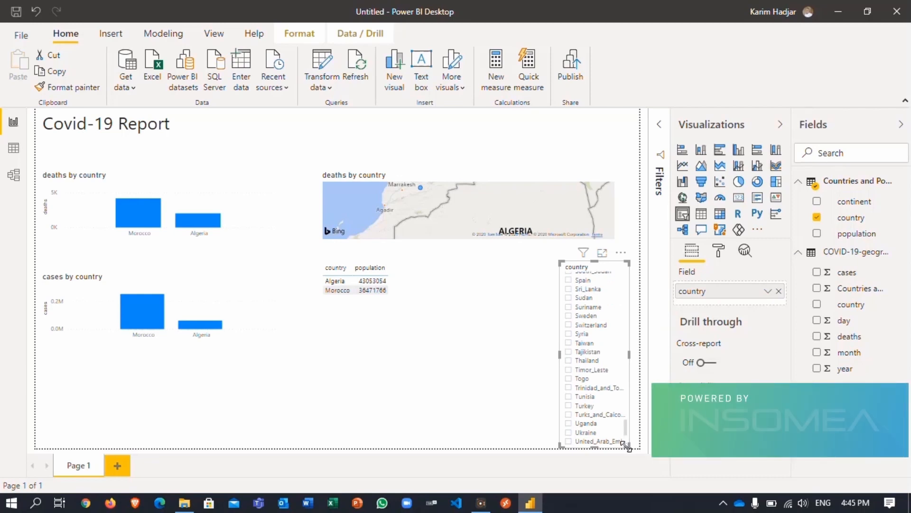
- Add Tunisia to the country slicer selection with Algeria and Morocco
right_click(574, 404)
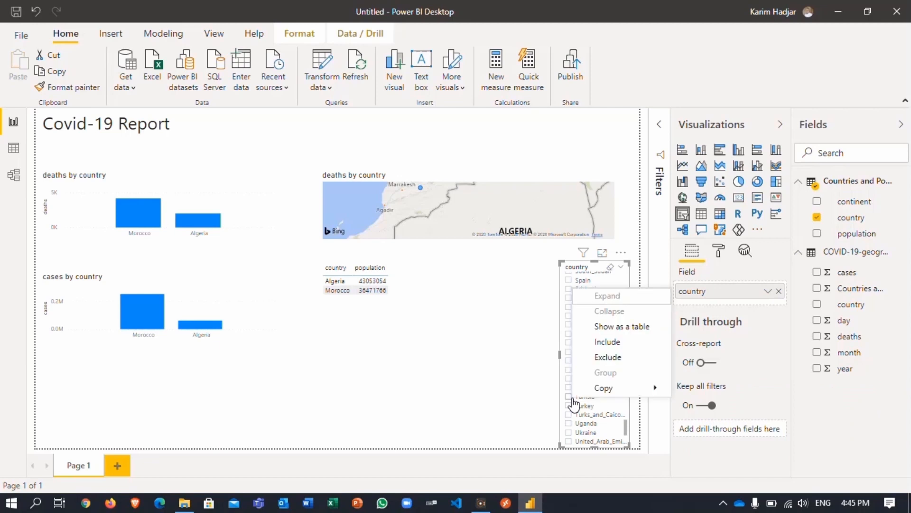
click(571, 400)
click(571, 400)
click(572, 400)
click(571, 400)
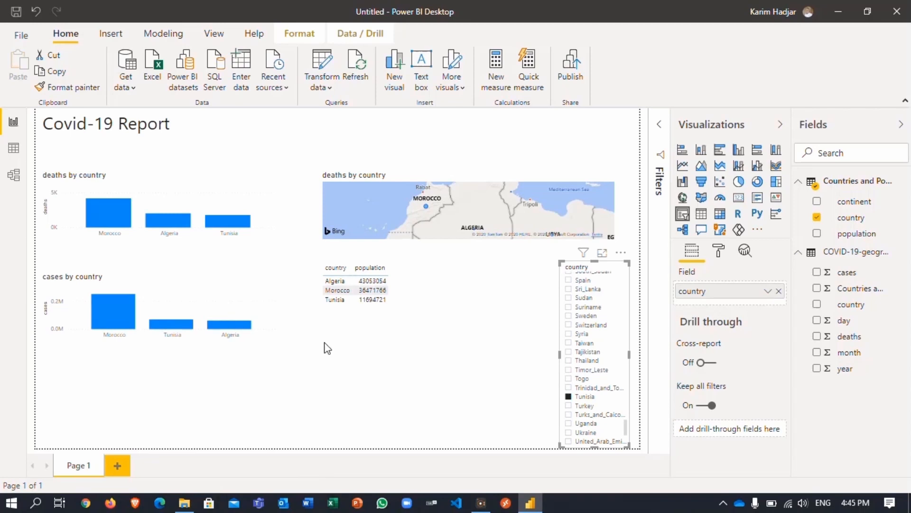
scroll(464, 229, down, 3)
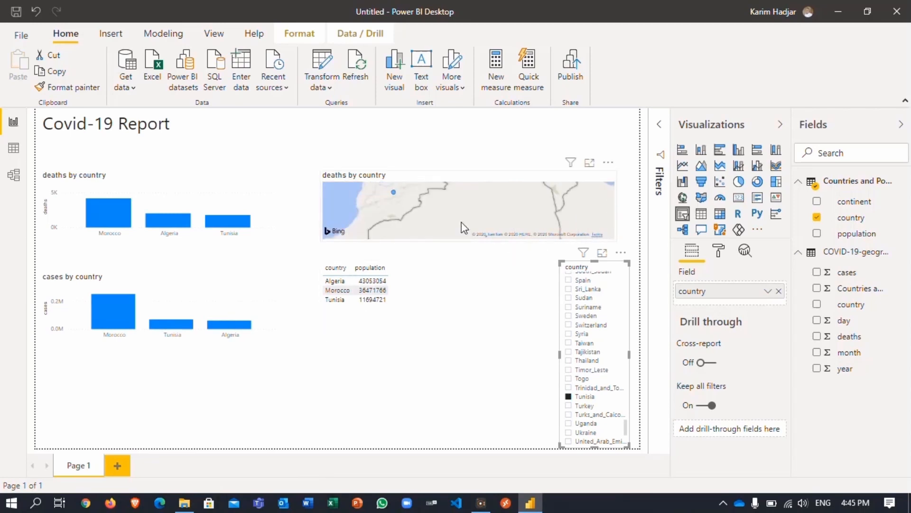
scroll(464, 228, down, 3)
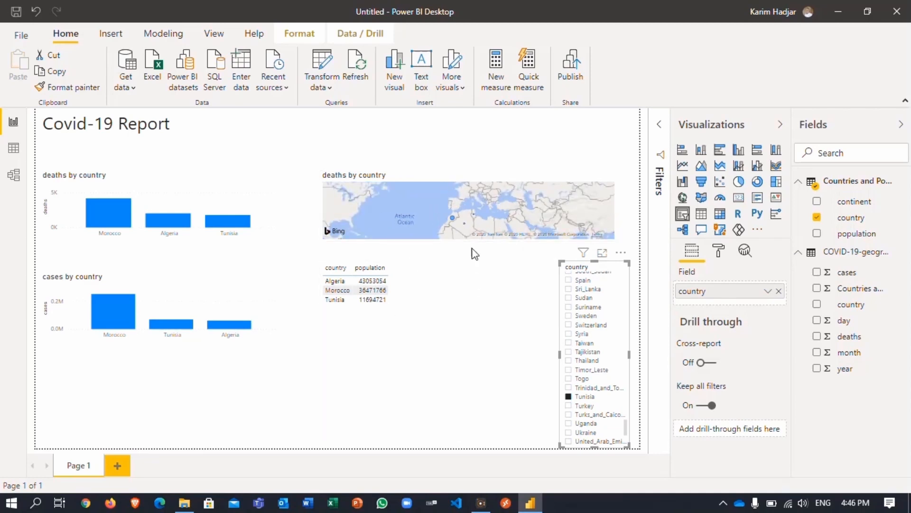
- Zoom and pan the deaths map to frame Morocco, Algeria and Tunisia
right_click(475, 210)
click(455, 213)
scroll(456, 212, up, 3)
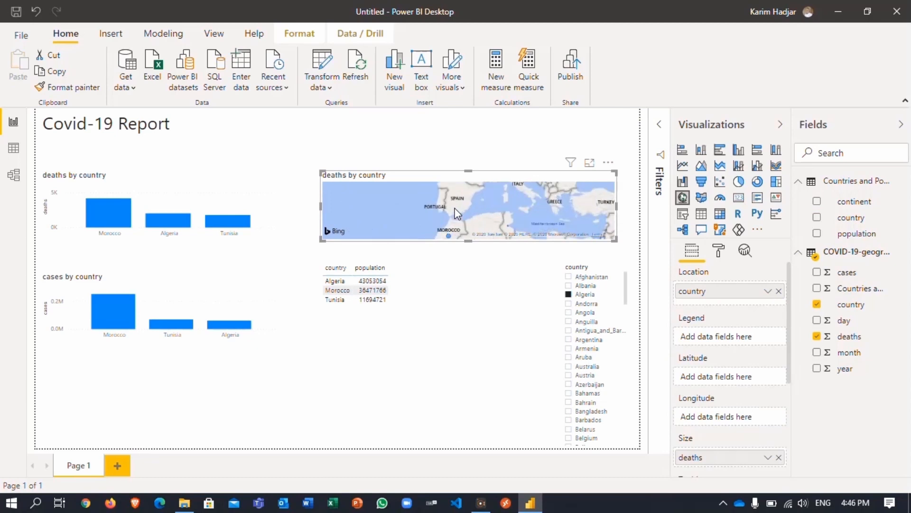
scroll(457, 212, up, 1)
drag(485, 221, 462, 186)
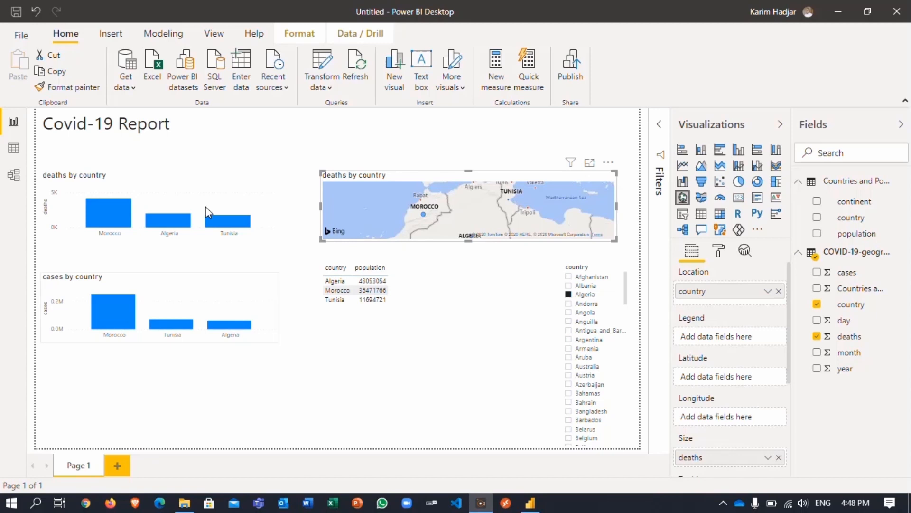
- Append 'for Algeria, Morocco and Tunisia' to the title and widen its box
click(176, 130)
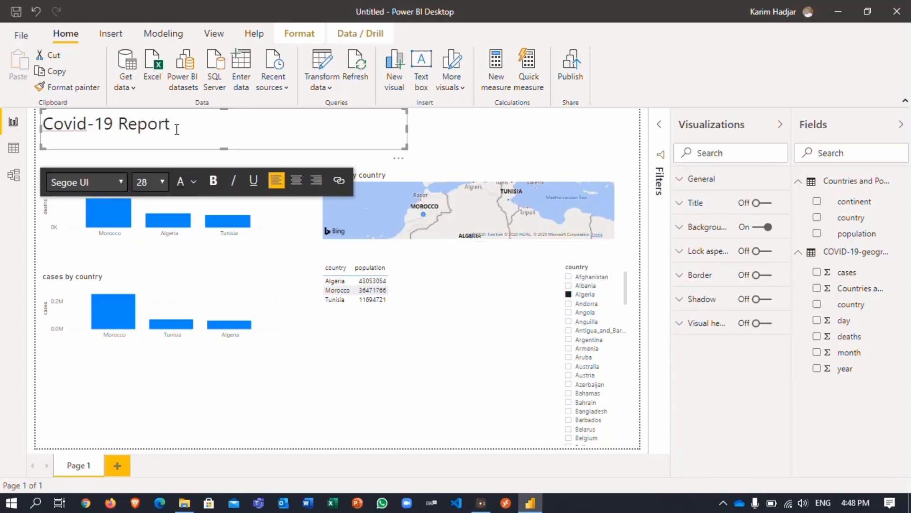
text(for Algeria, )
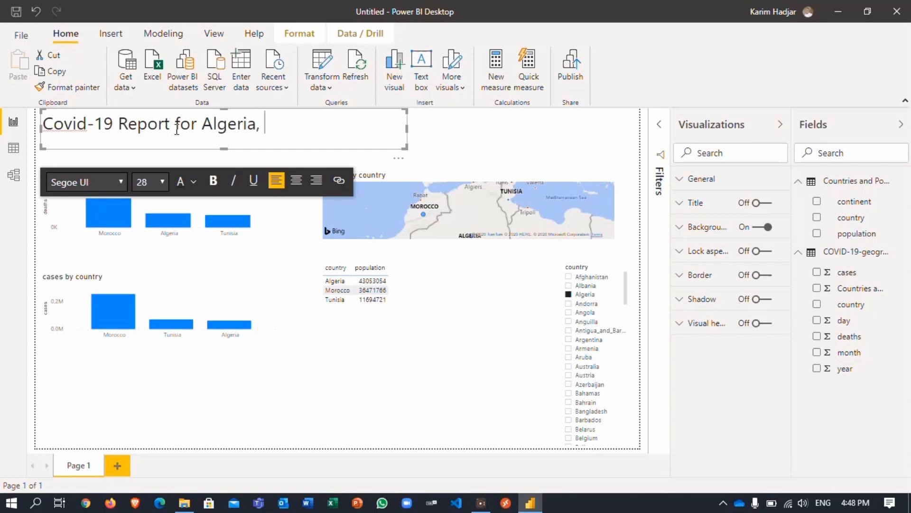
text(Morocco and Tu)
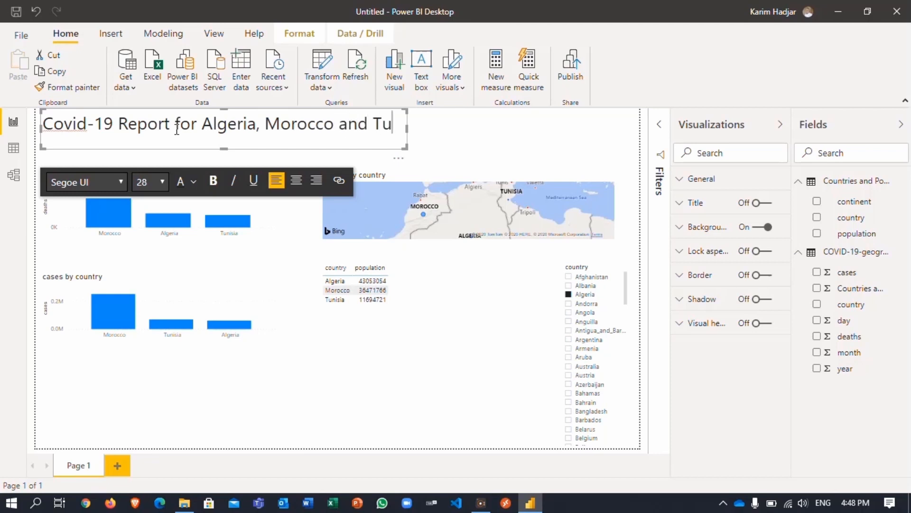
text(nisia)
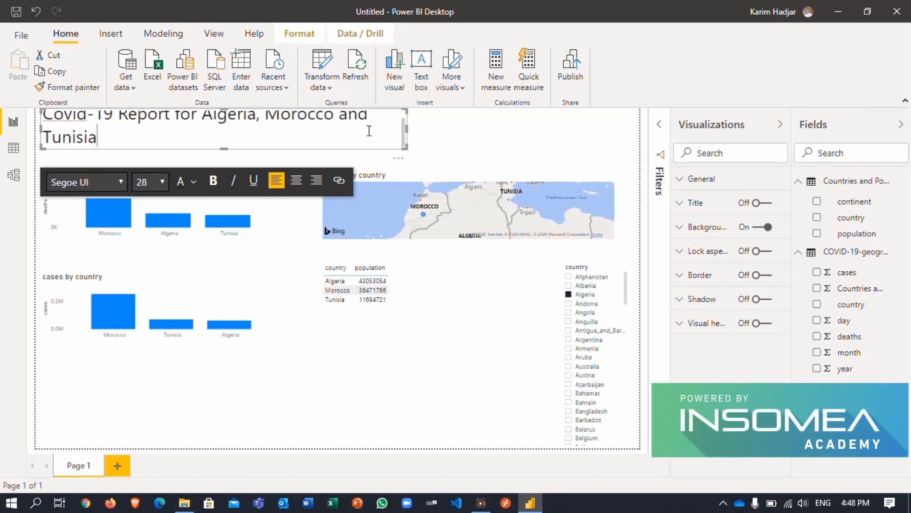
click(439, 137)
drag(411, 130, 482, 132)
- Add '(Cases and Deaths)' to the title and widen the box to one line
click(432, 131)
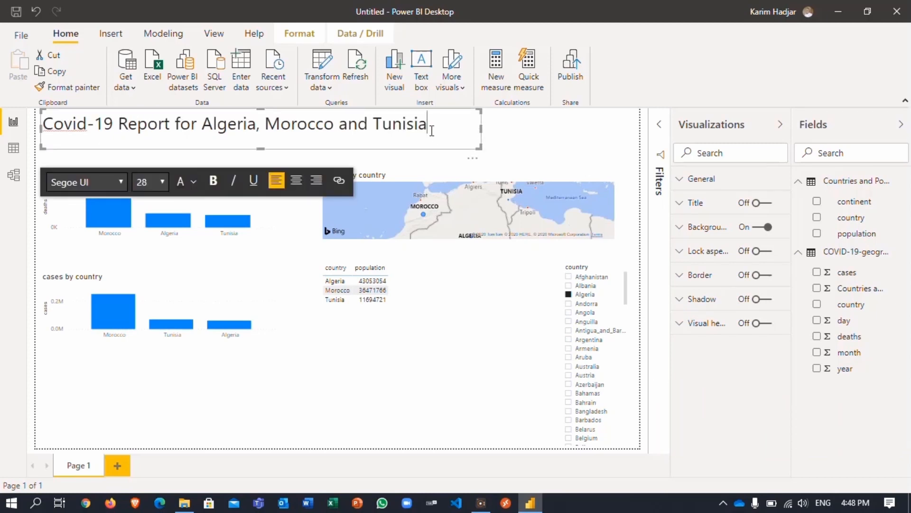
text(*)
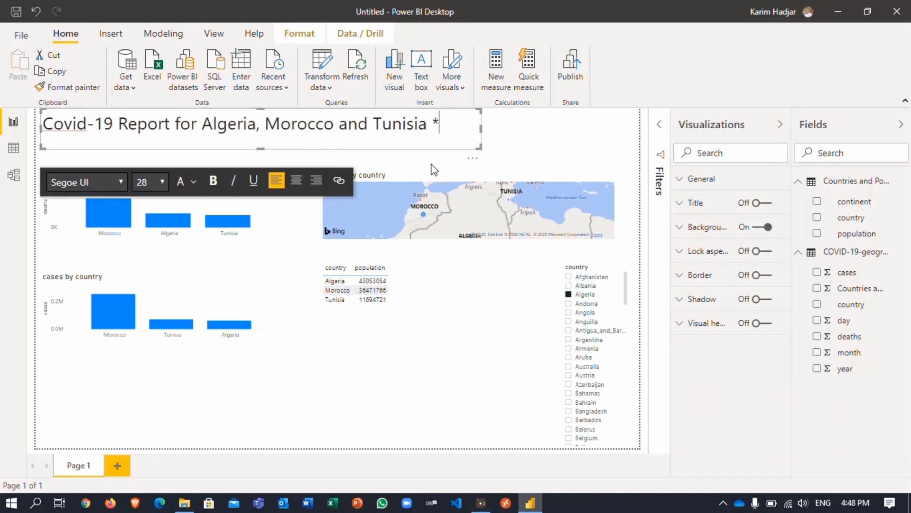
key(BackSpace)
text((Cases and Deaths)
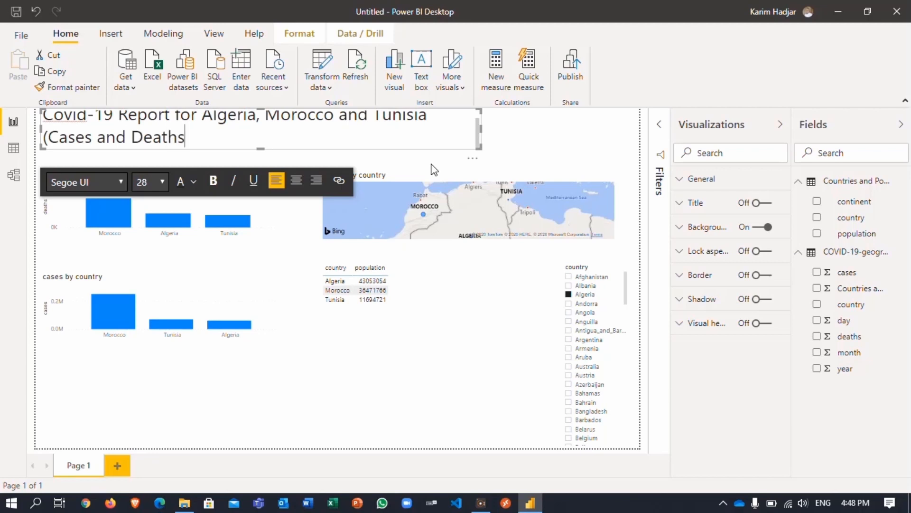
text(_)
drag(480, 128, 612, 129)
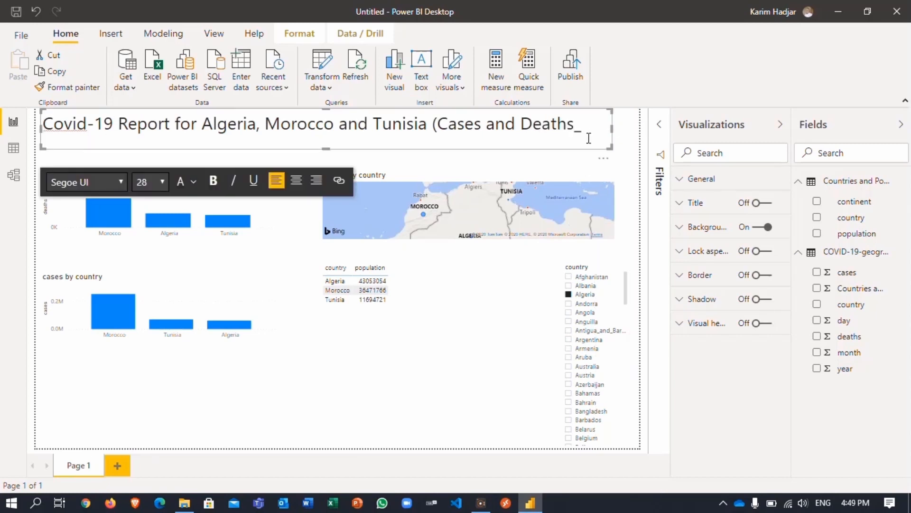
key(BackSpace)
text())
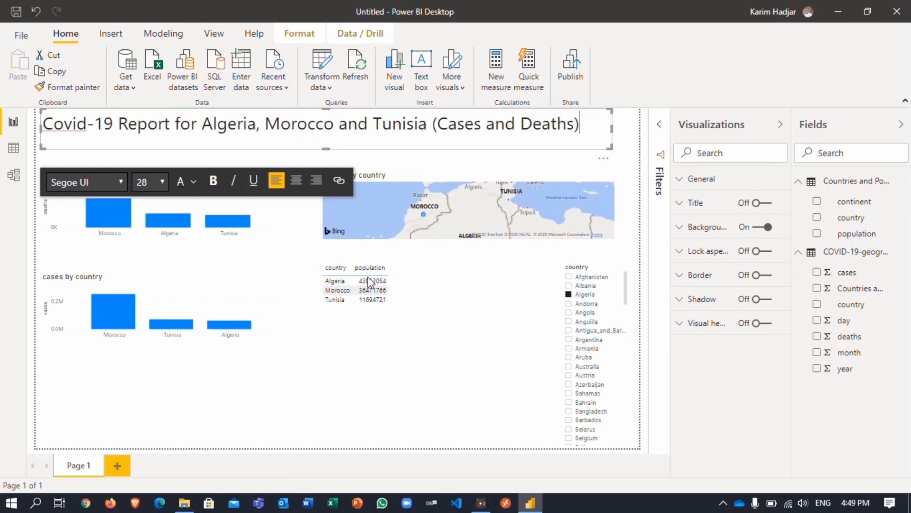
click(280, 391)
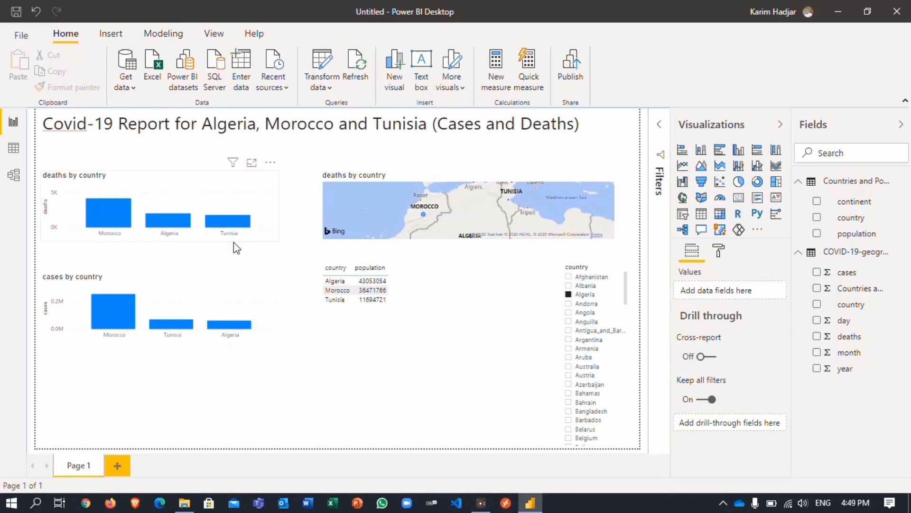
- Save the report as 'Covid-19-PowerBI-Report' in the Covid-19 folder
click(21, 36)
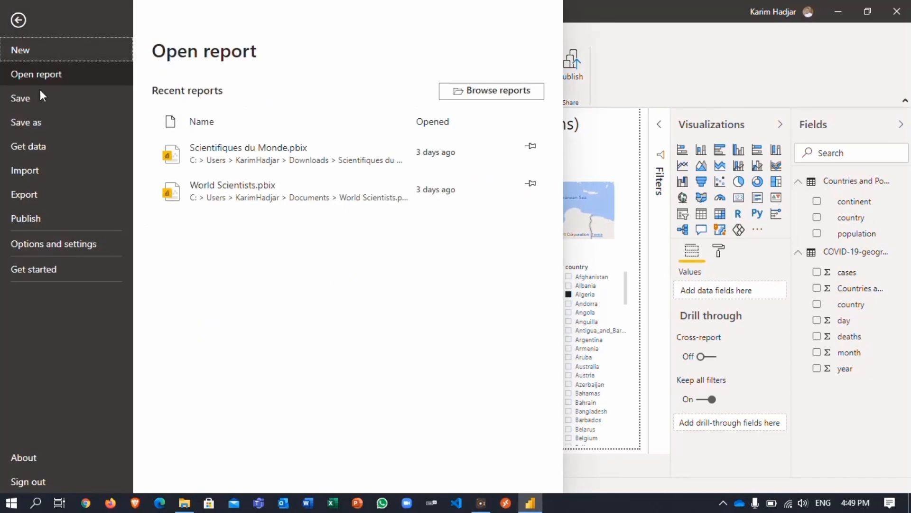
key(Escape)
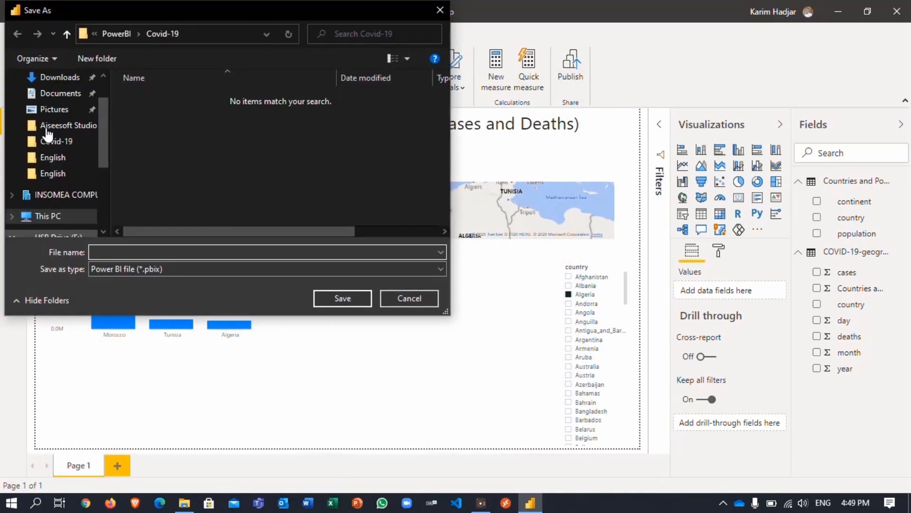
text(Cov)
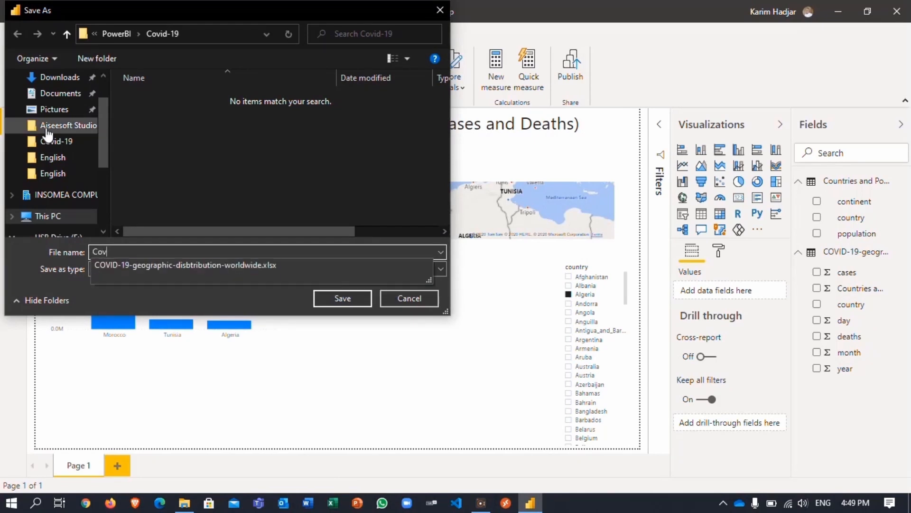
text(id-19-Pow)
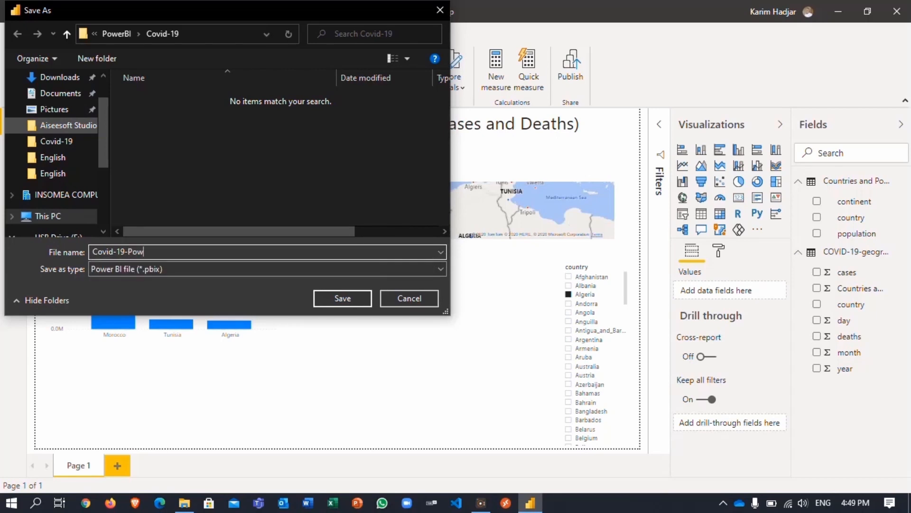
text(erBI-Report)
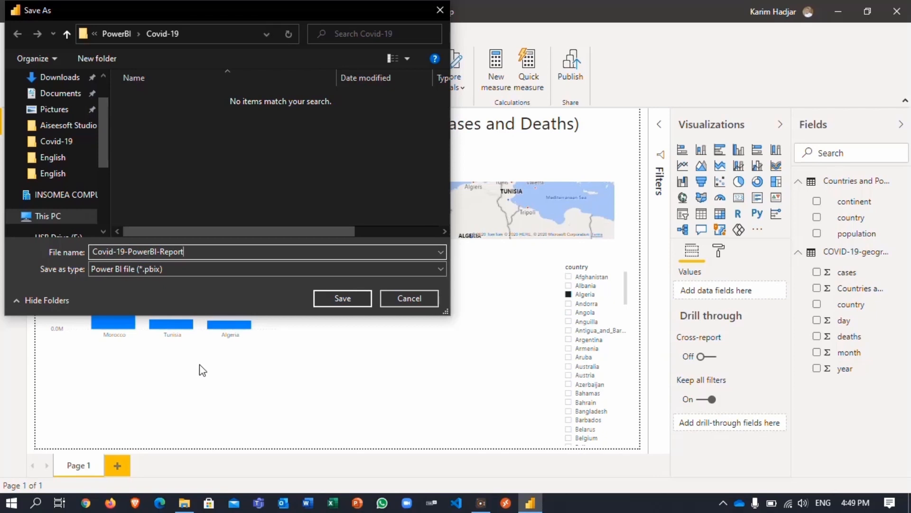
click(337, 304)
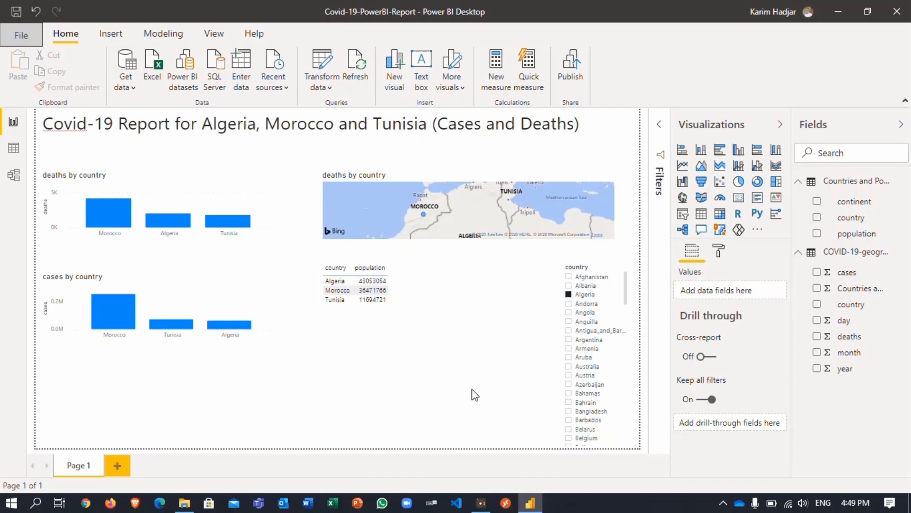
- Save changes and publish Covid-19-PowerBI-Report.pbix to the chosen Power BI workspace
click(567, 74)
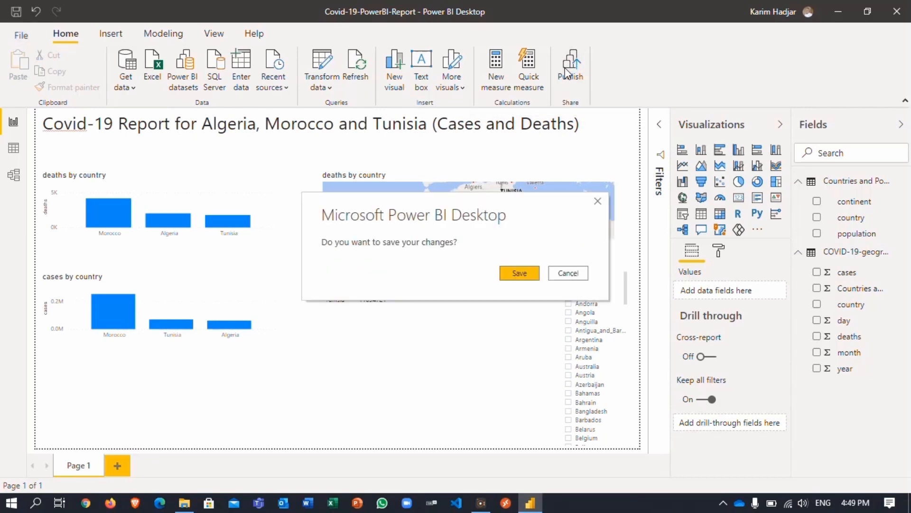
click(520, 272)
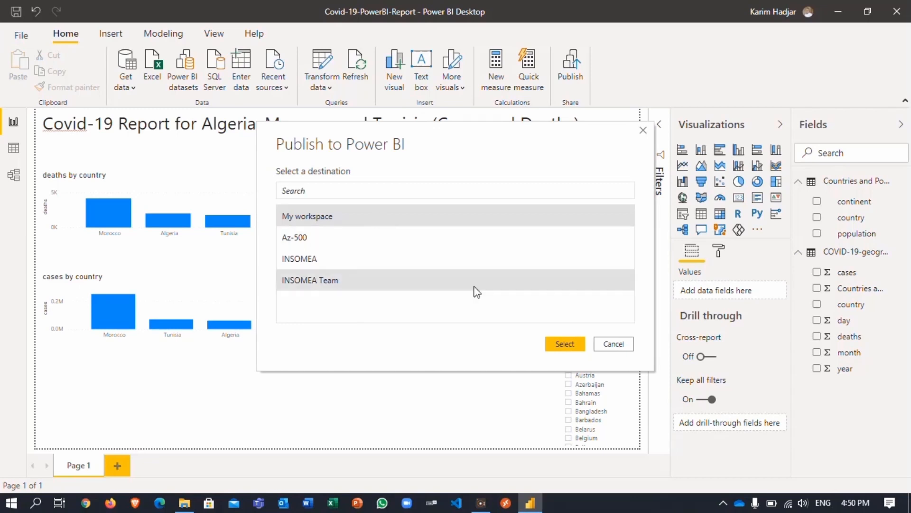
click(560, 343)
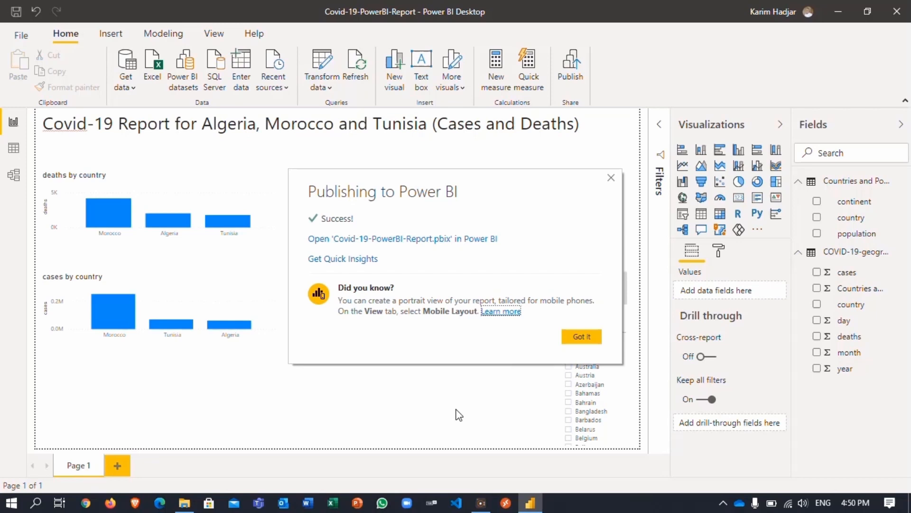
click(572, 334)
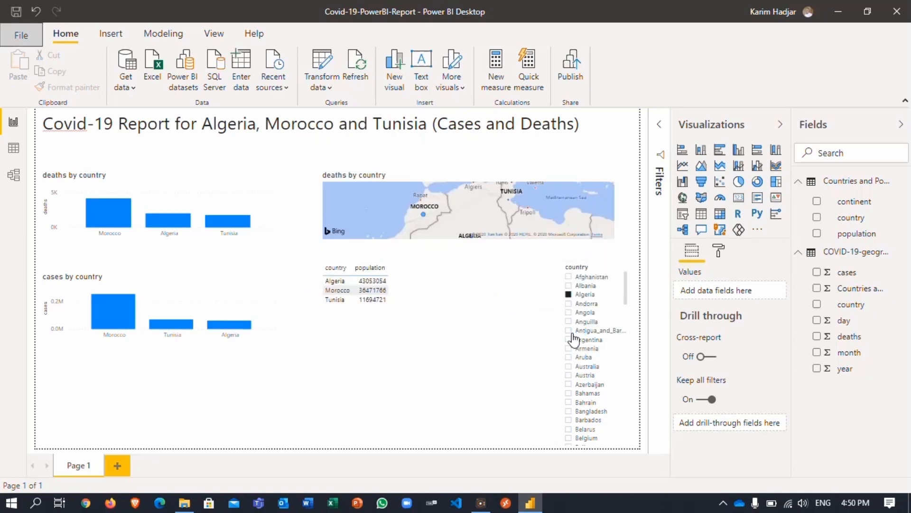